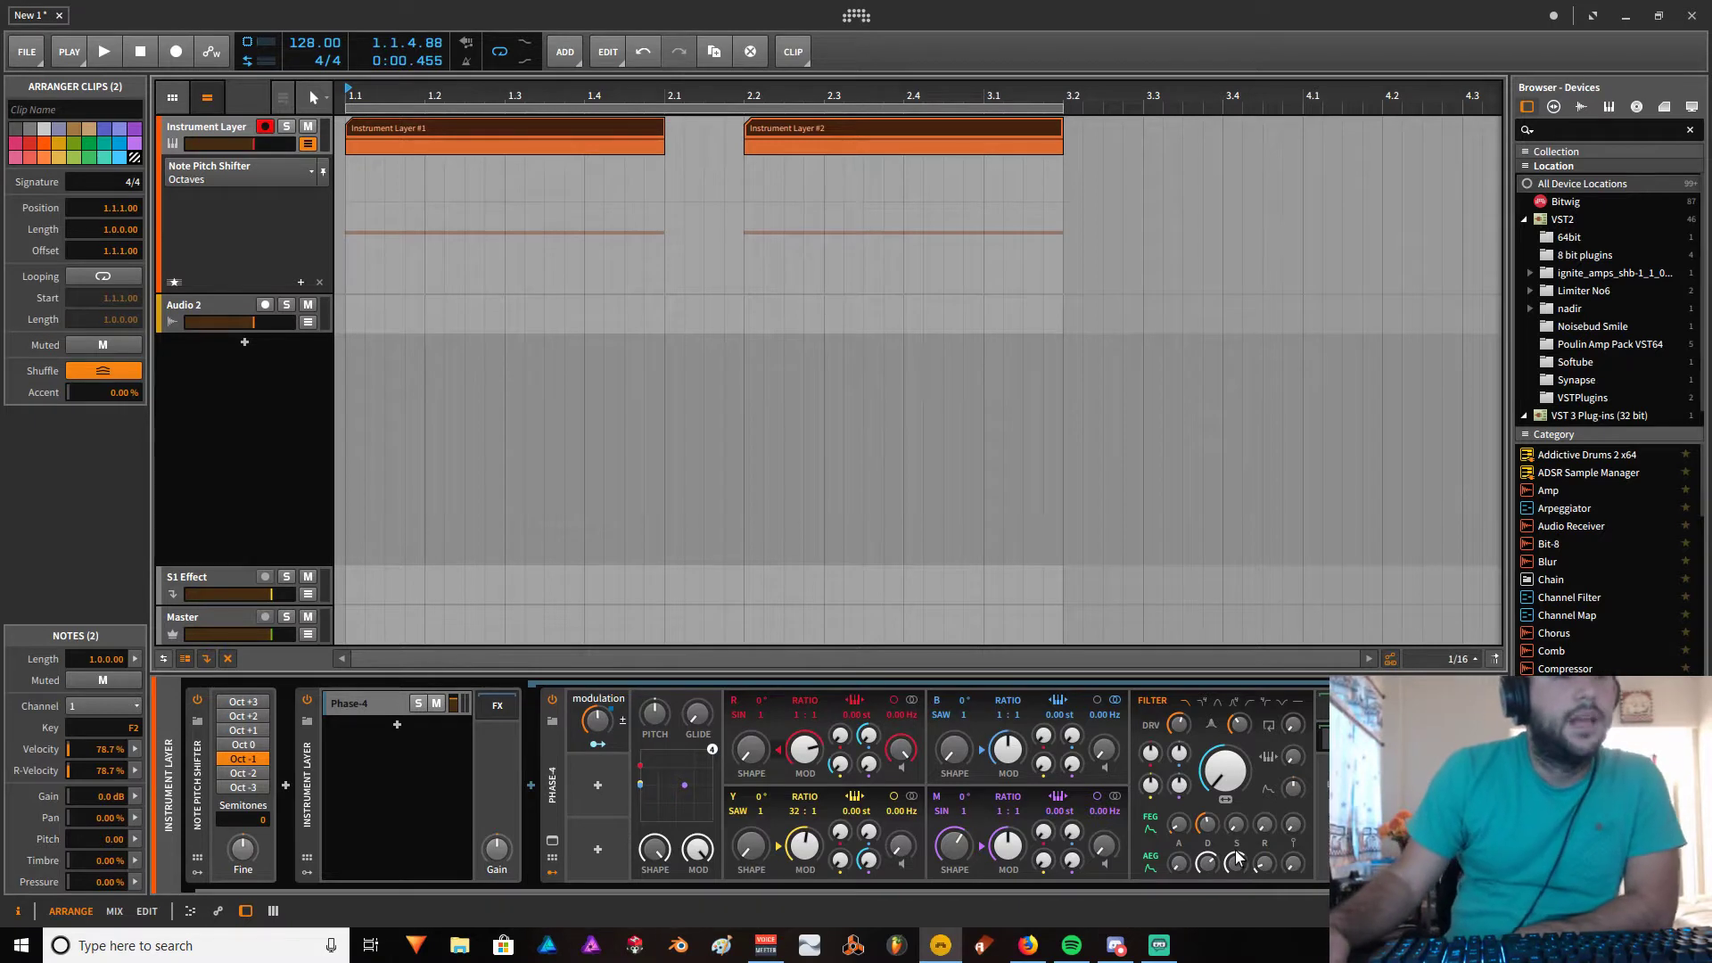
# Show the Phase-4 Macro modulation automation on the Instrument Layer track and play both clips through once.
pyautogui.click(191, 175)
pyautogui.click(232, 200)
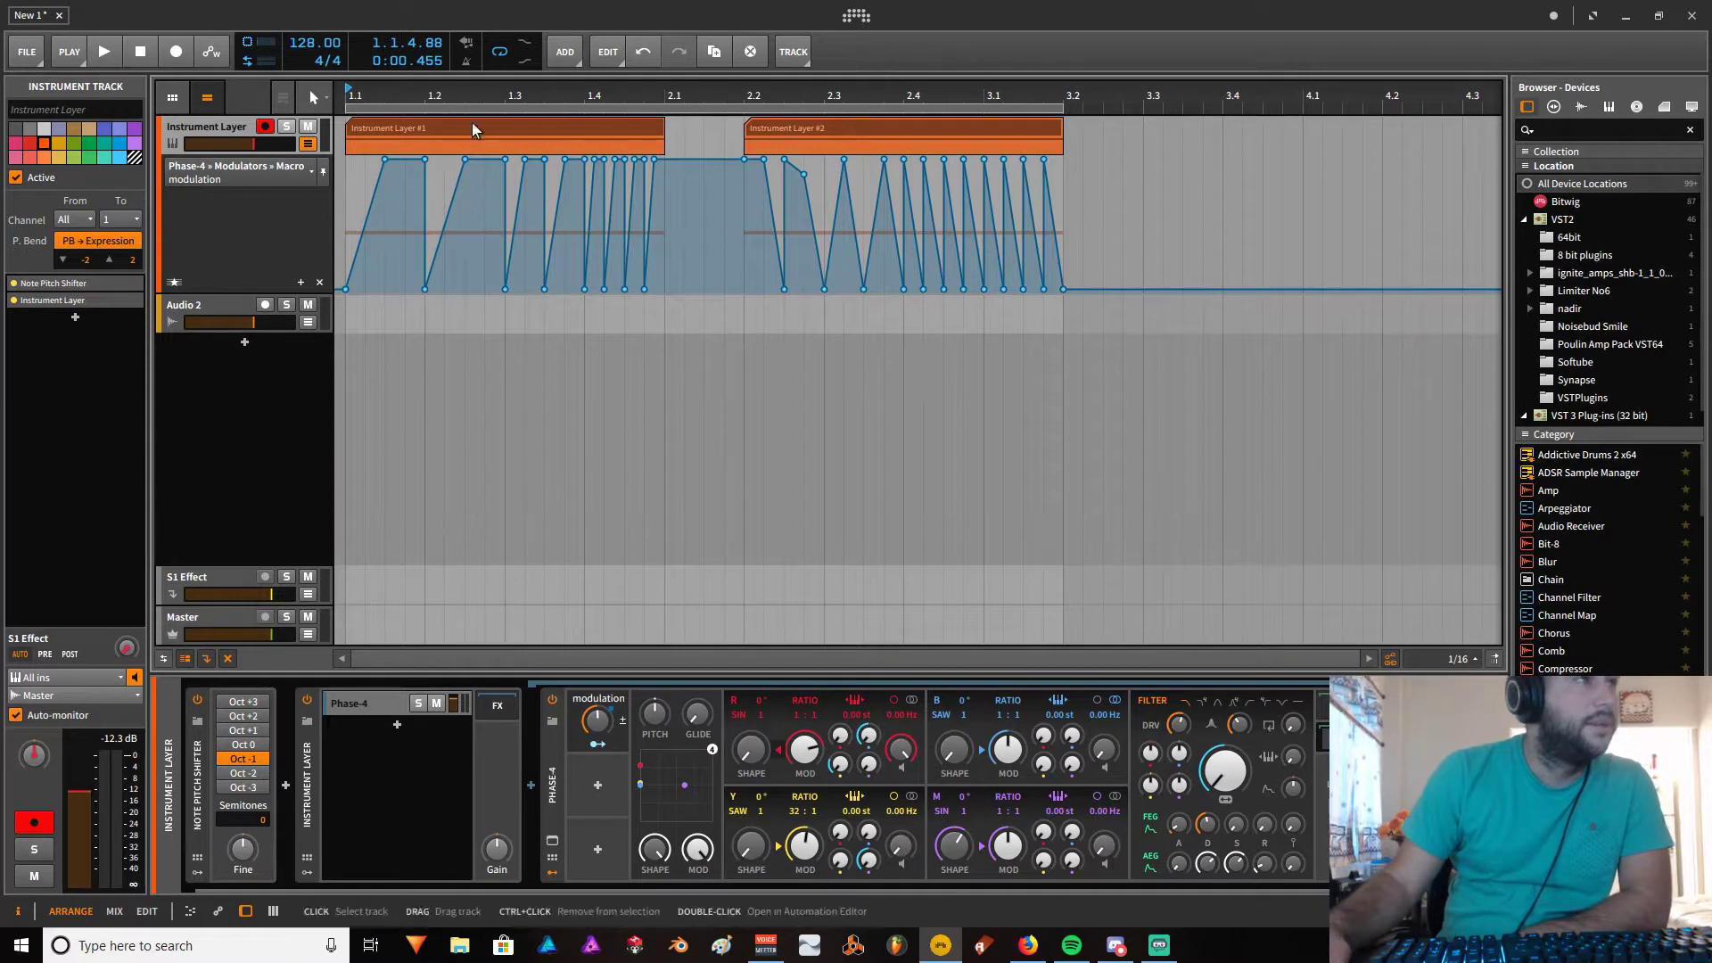
pyautogui.click(103, 52)
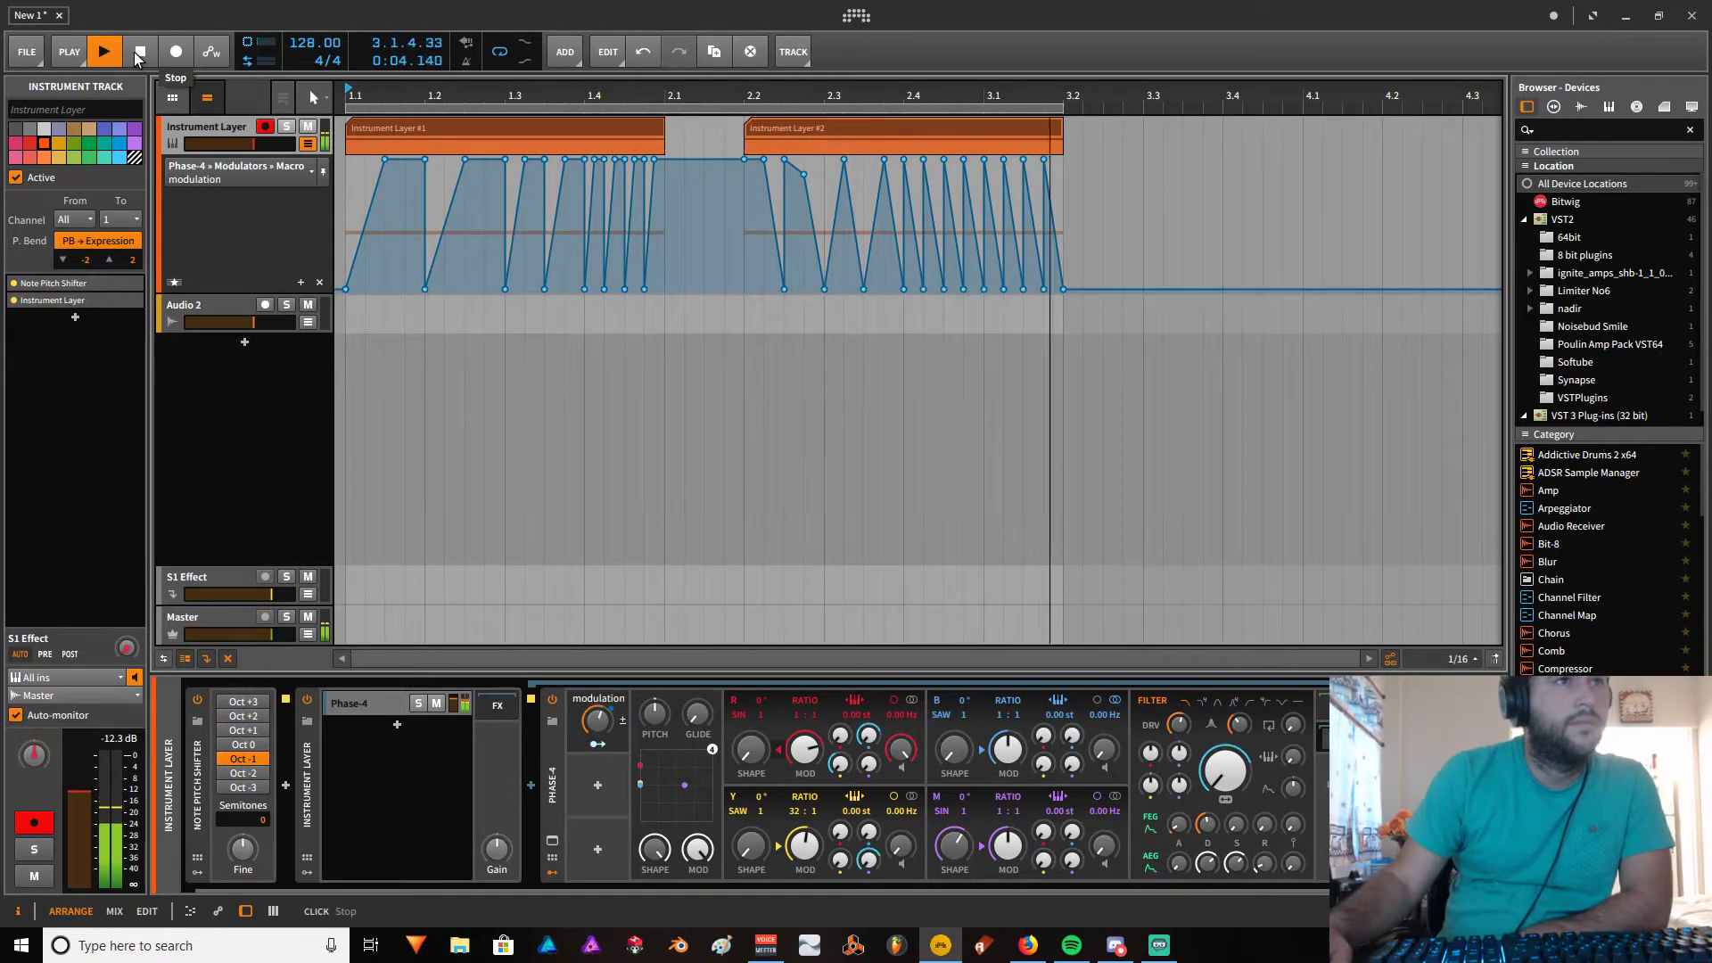
pyautogui.click(138, 55)
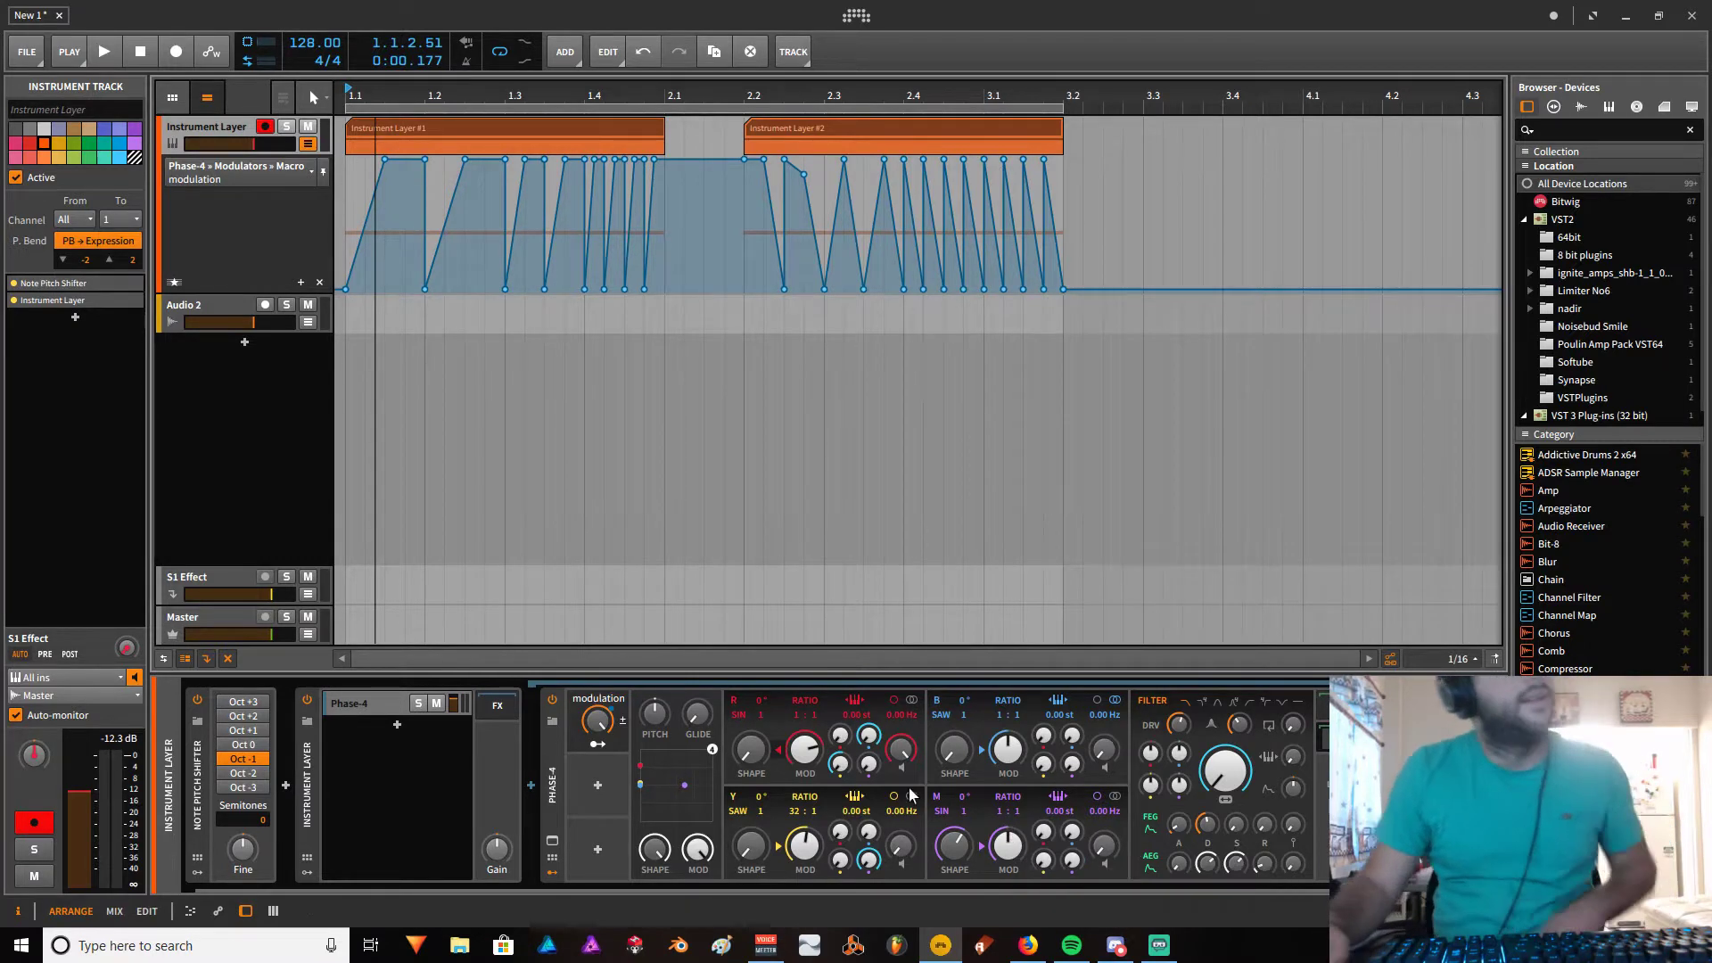
# Add a new instrument track below Audio 2 and display its empty device chain.
pyautogui.click(203, 313)
pyautogui.hotkey('ctrl', 't')
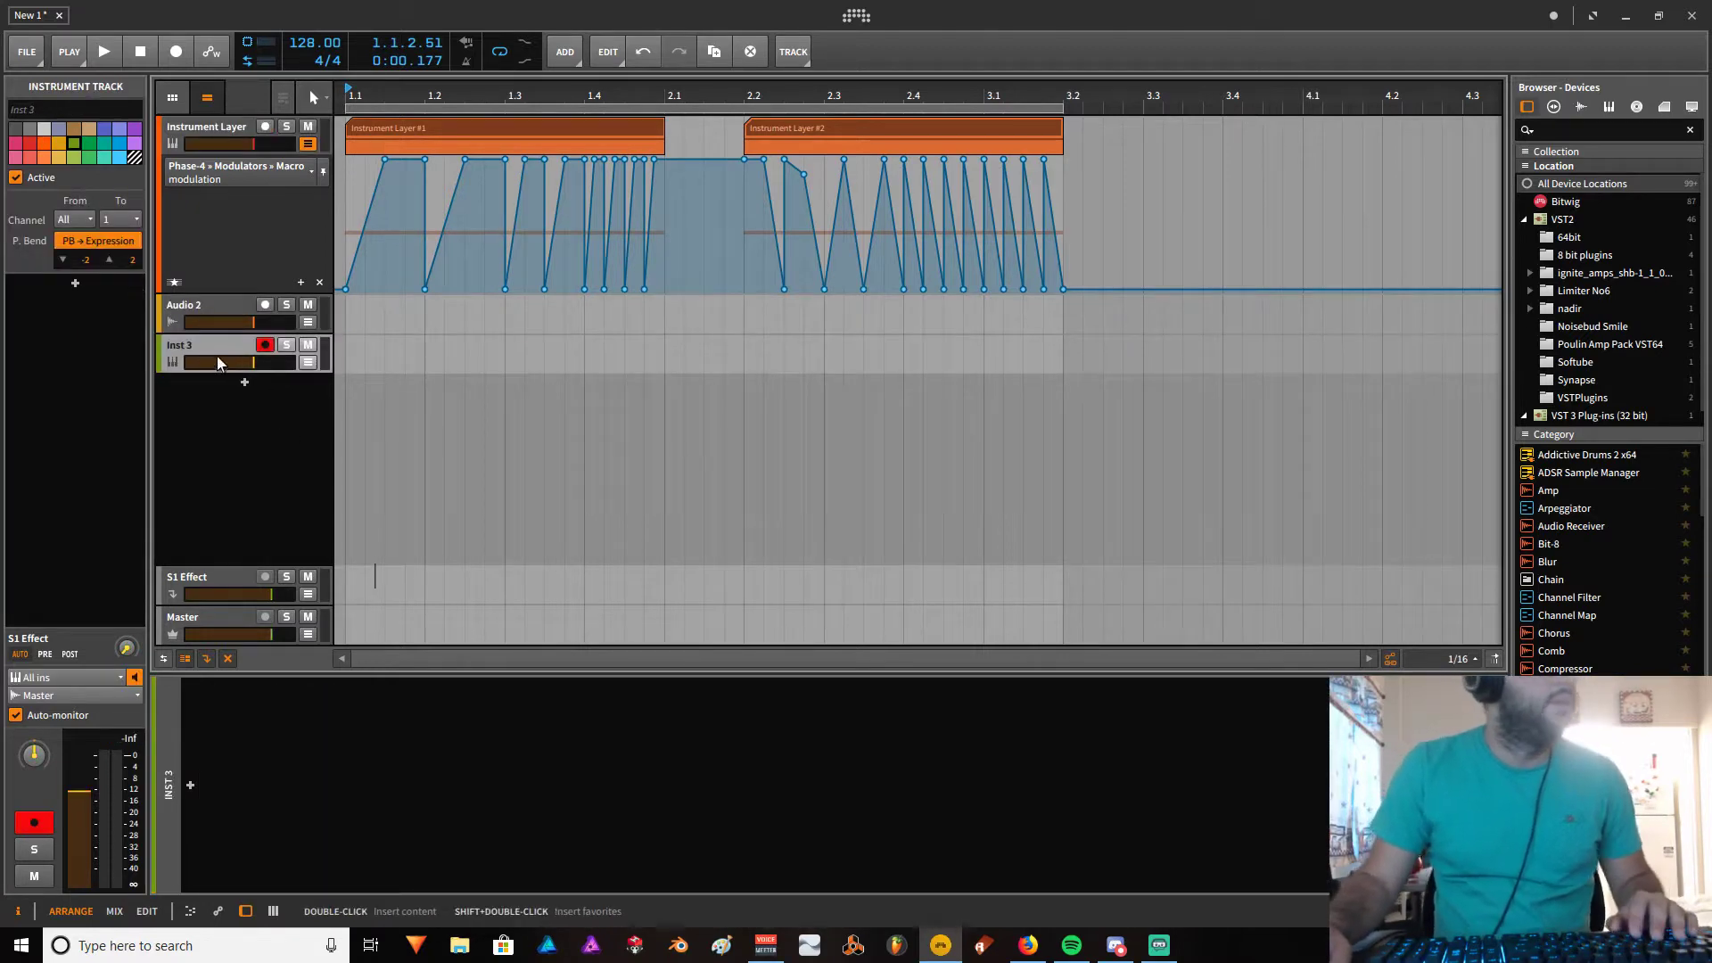
pyautogui.doubleClick(214, 348)
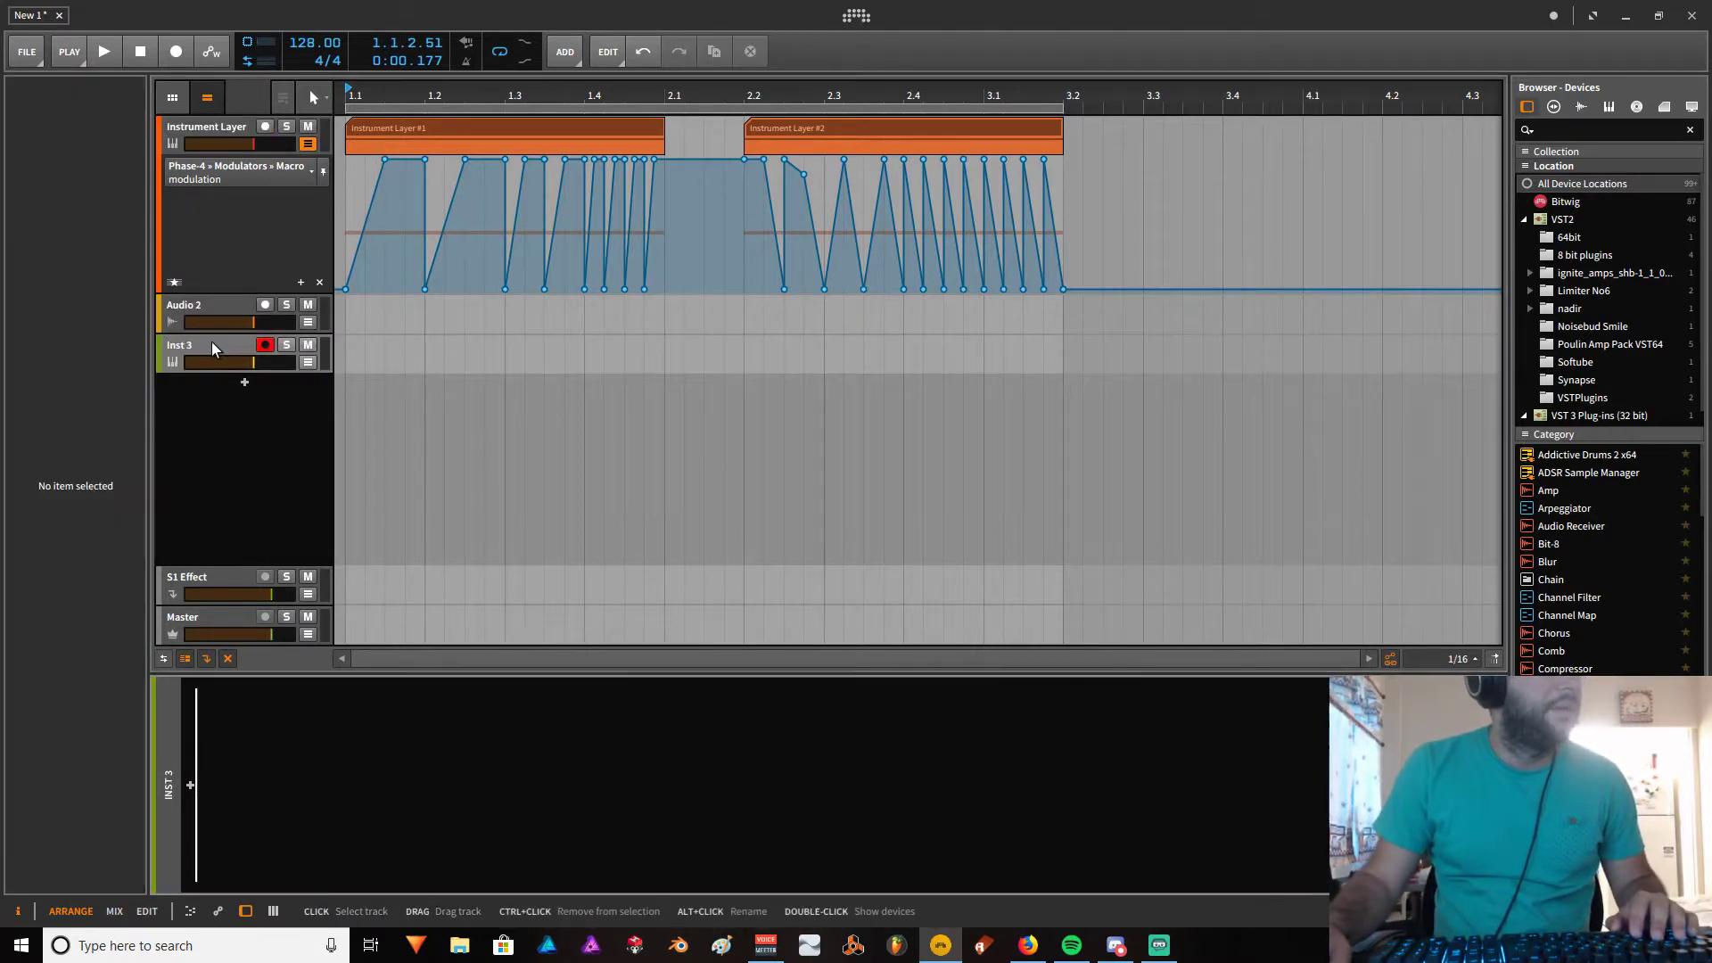
# Search the devices for "phas" and insert the Phase-4 synthesizer on the new instrument track.
pyautogui.click(193, 786)
pyautogui.write('pahse')
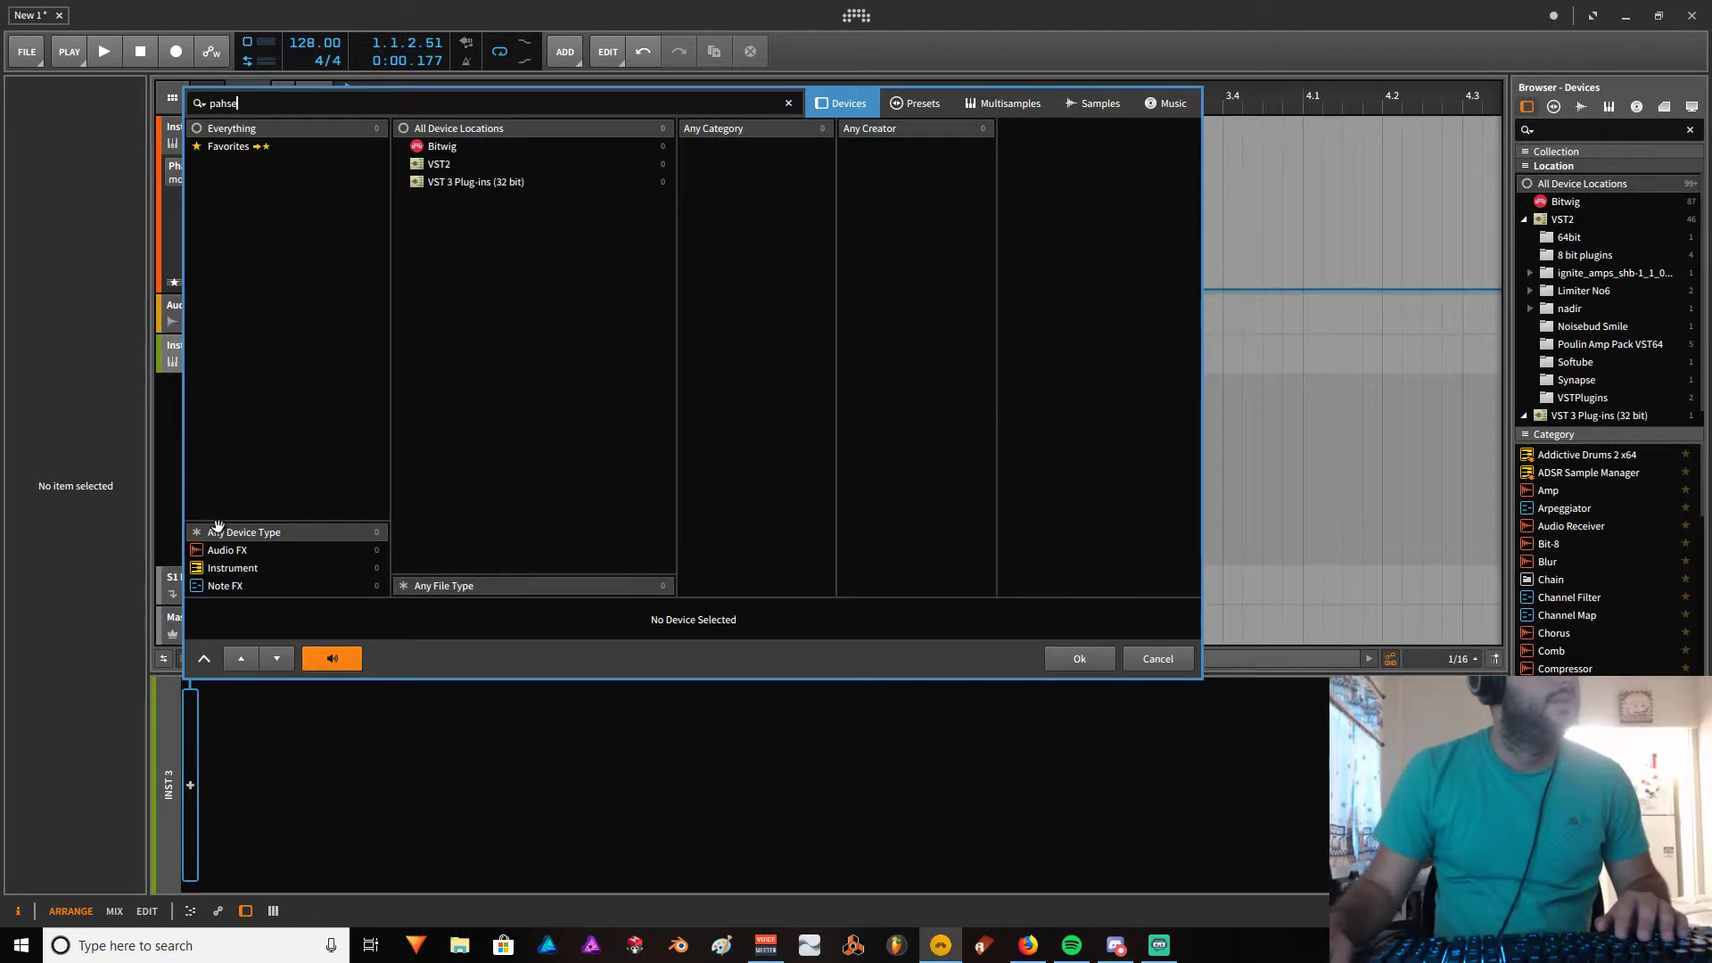
pyautogui.press('BackSpace')
pyautogui.press('BackSpace')
pyautogui.press('BackSpace')
pyautogui.press('BackSpace')
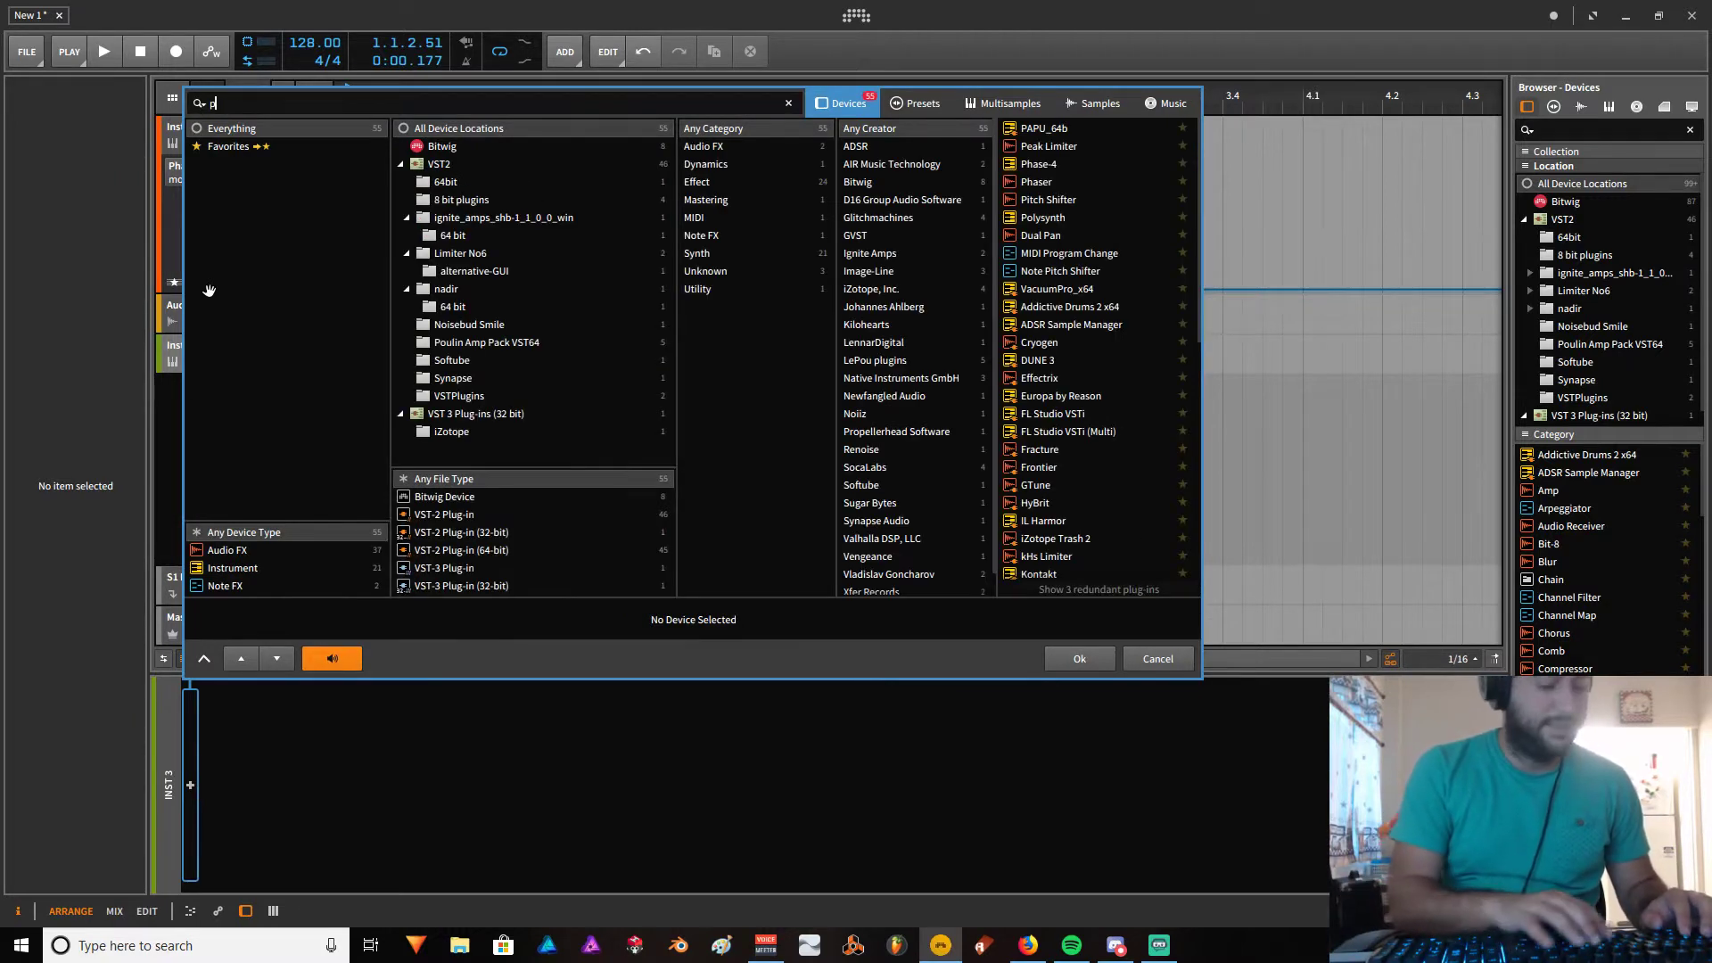
pyautogui.write('has')
pyautogui.click(1033, 128)
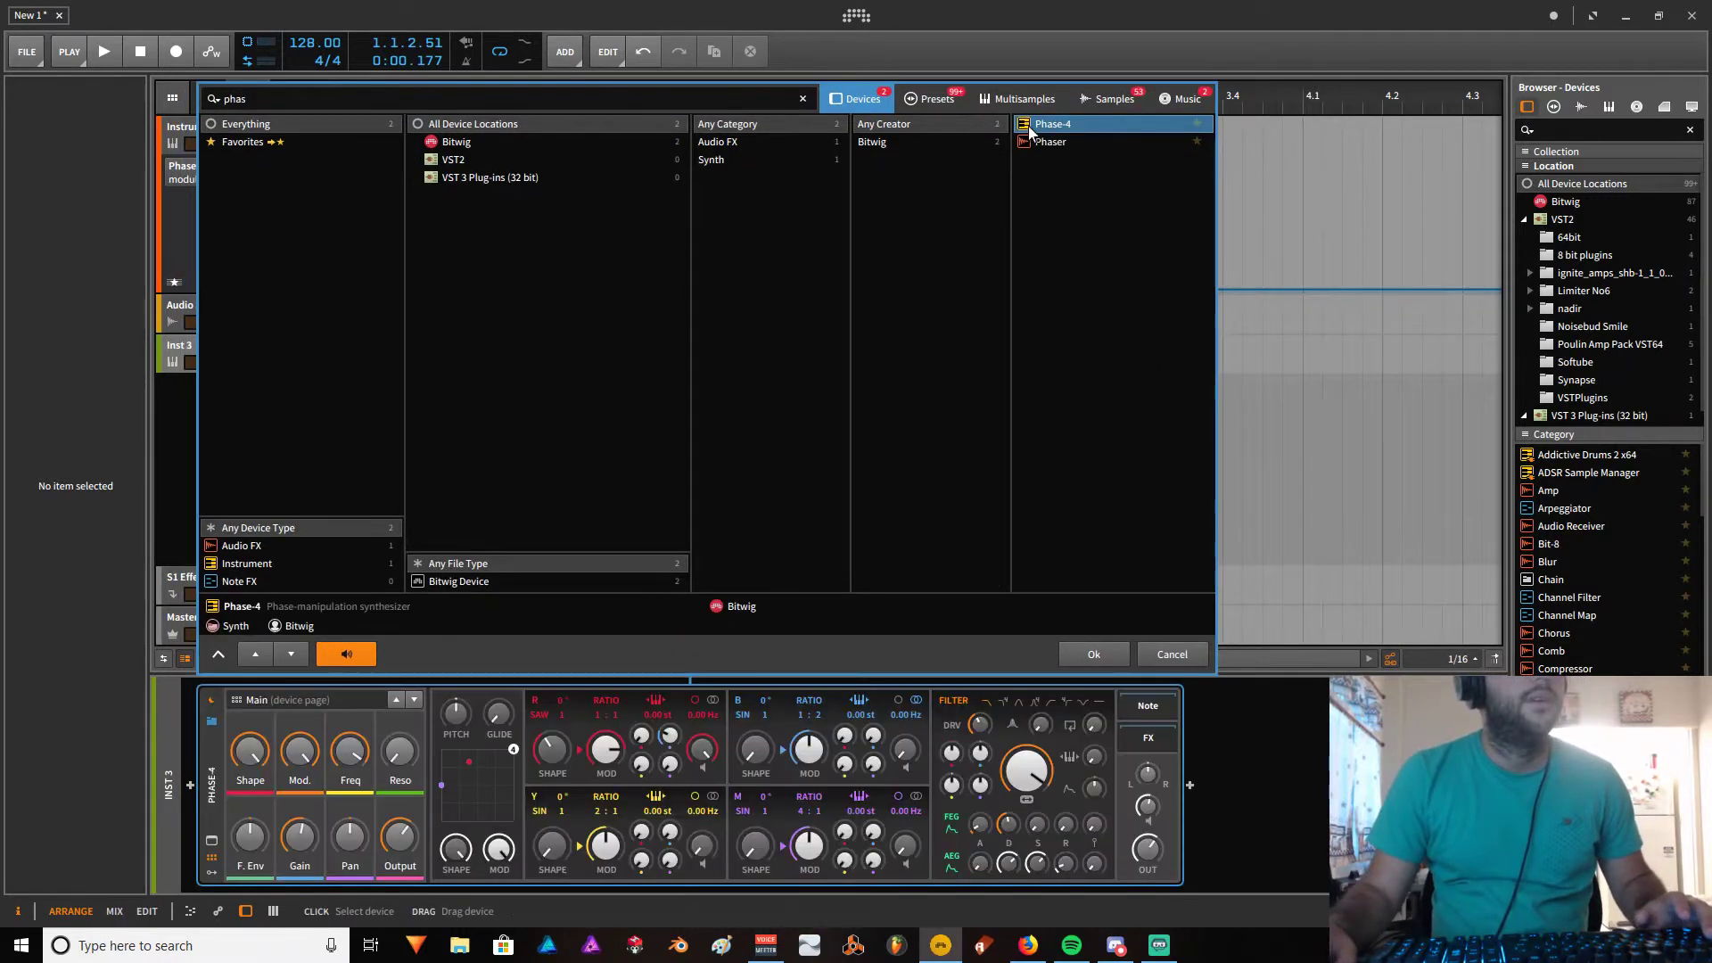
pyautogui.click(1090, 654)
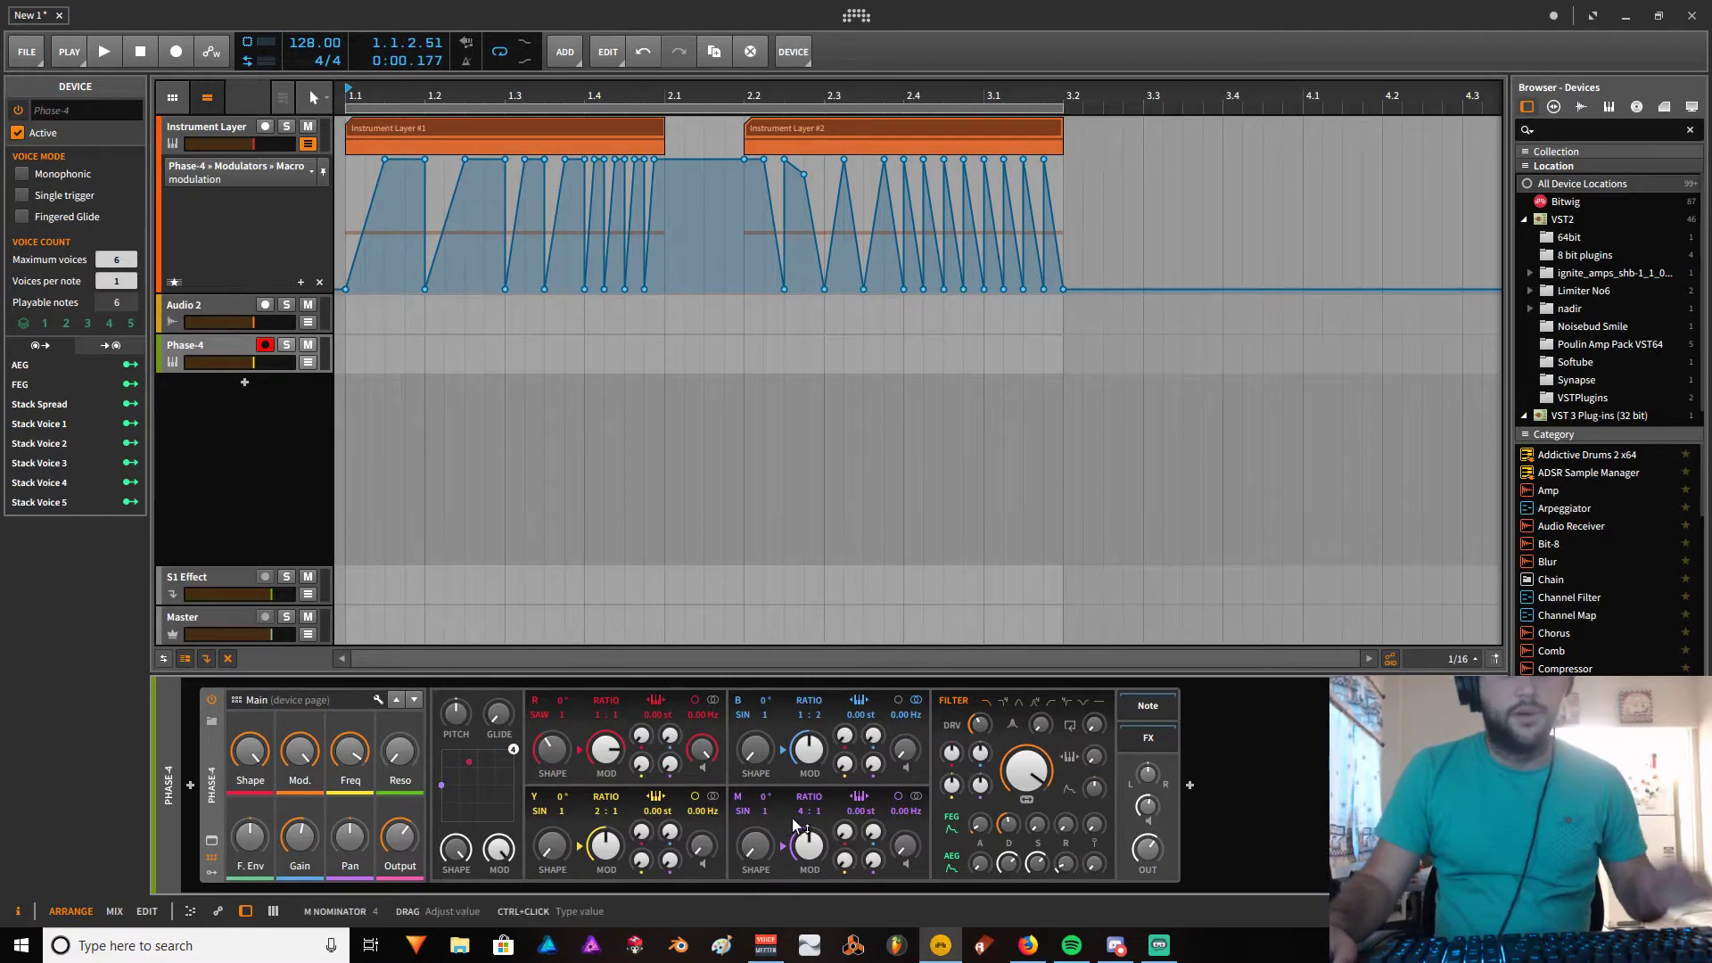
# Open Phase-4's expanded waveform view and raise the synth's output level.
pyautogui.click(211, 840)
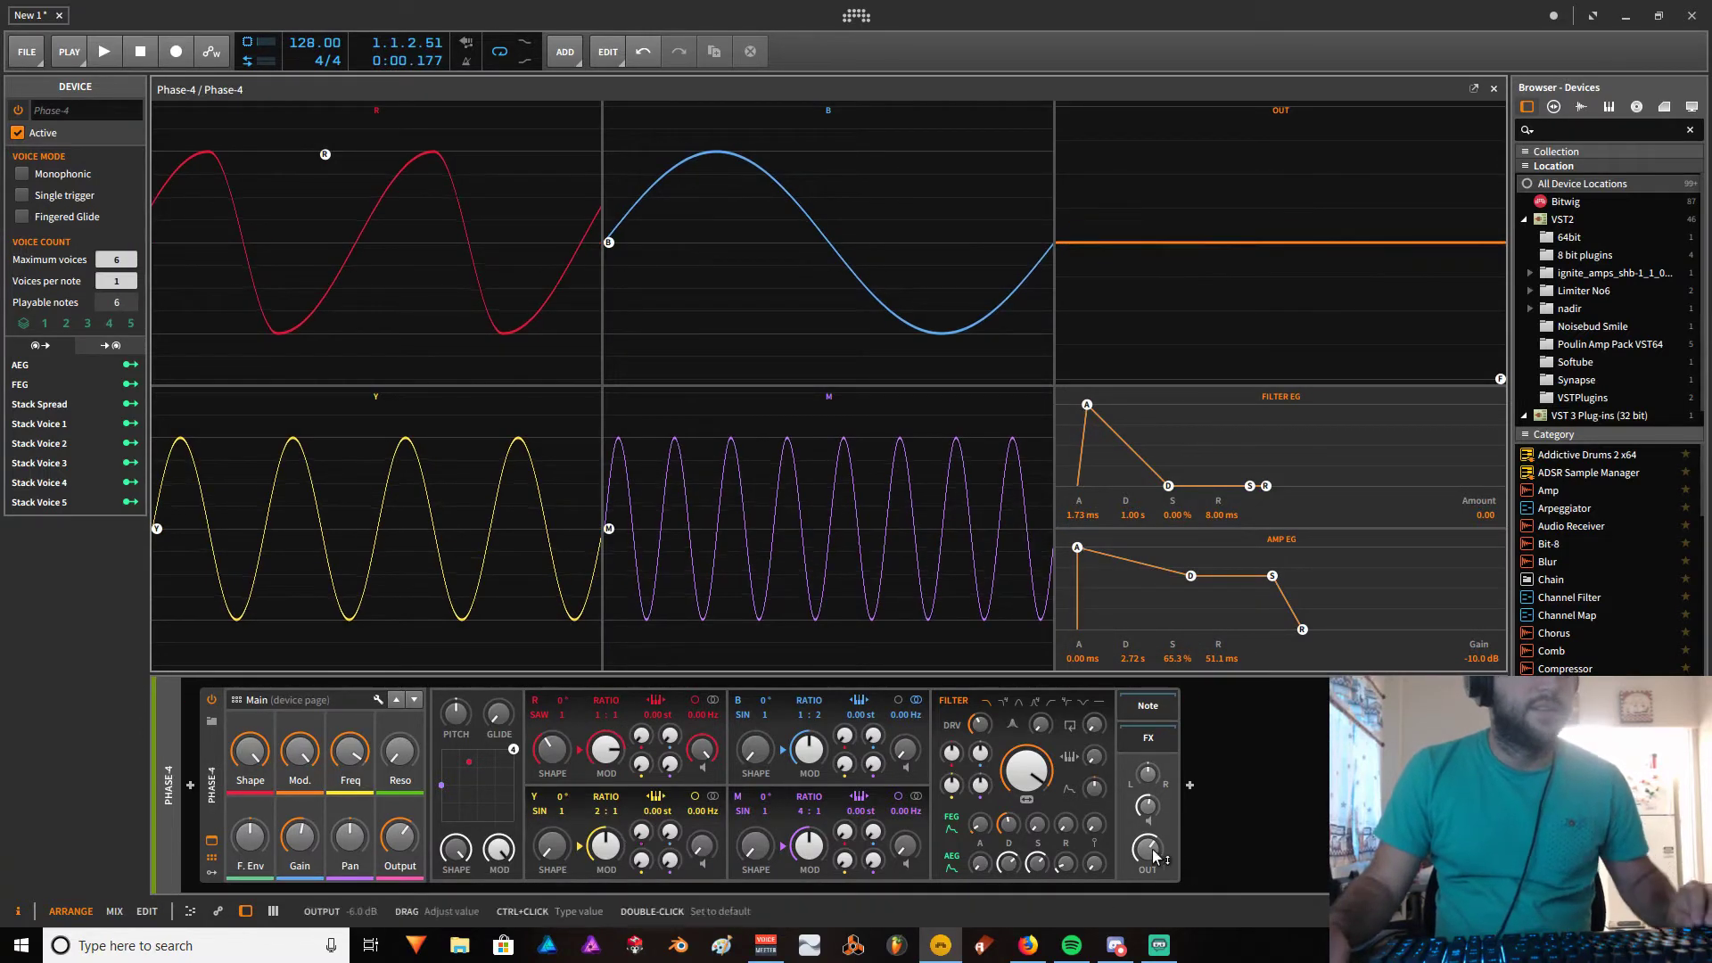
pyautogui.moveTo(1154, 855); pyautogui.dragTo(1154, 827)
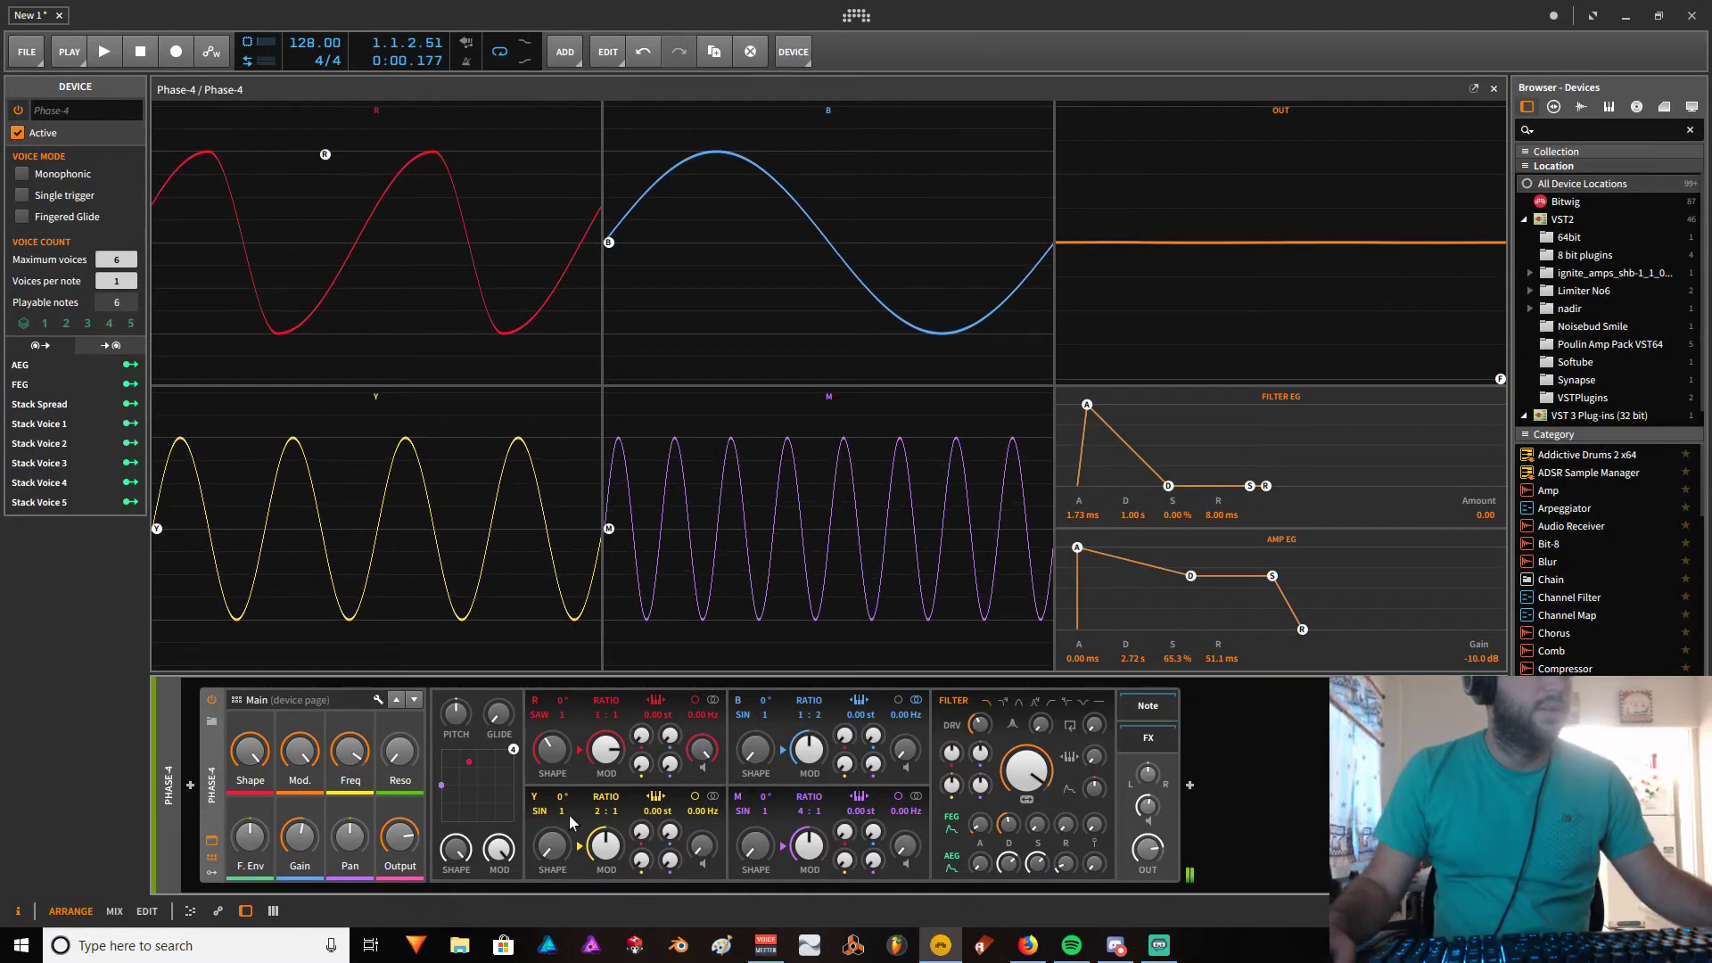
pyautogui.moveTo(698, 761)
pyautogui.mouseDown()
pyautogui.moveTo(698, 839)
pyautogui.moveTo(698, 749)
pyautogui.mouseUp()
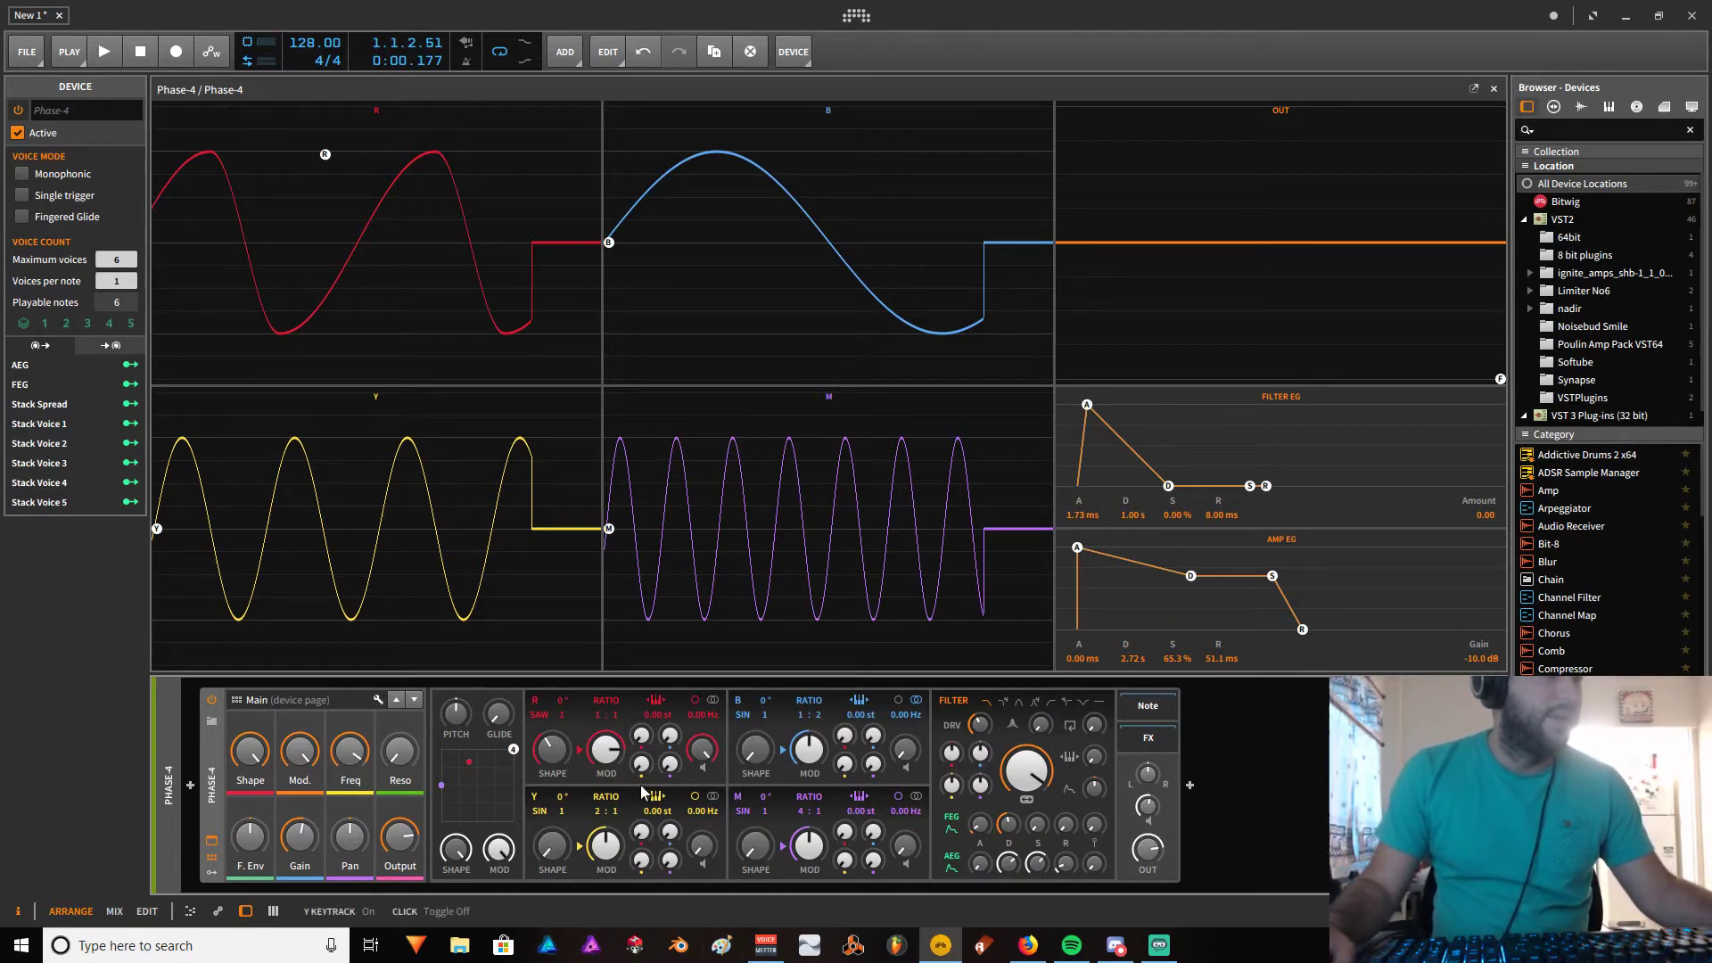
# Audition oscillator R while varying its shape, set its algorithm to SIN and reset the shape to default.
pyautogui.press('a')
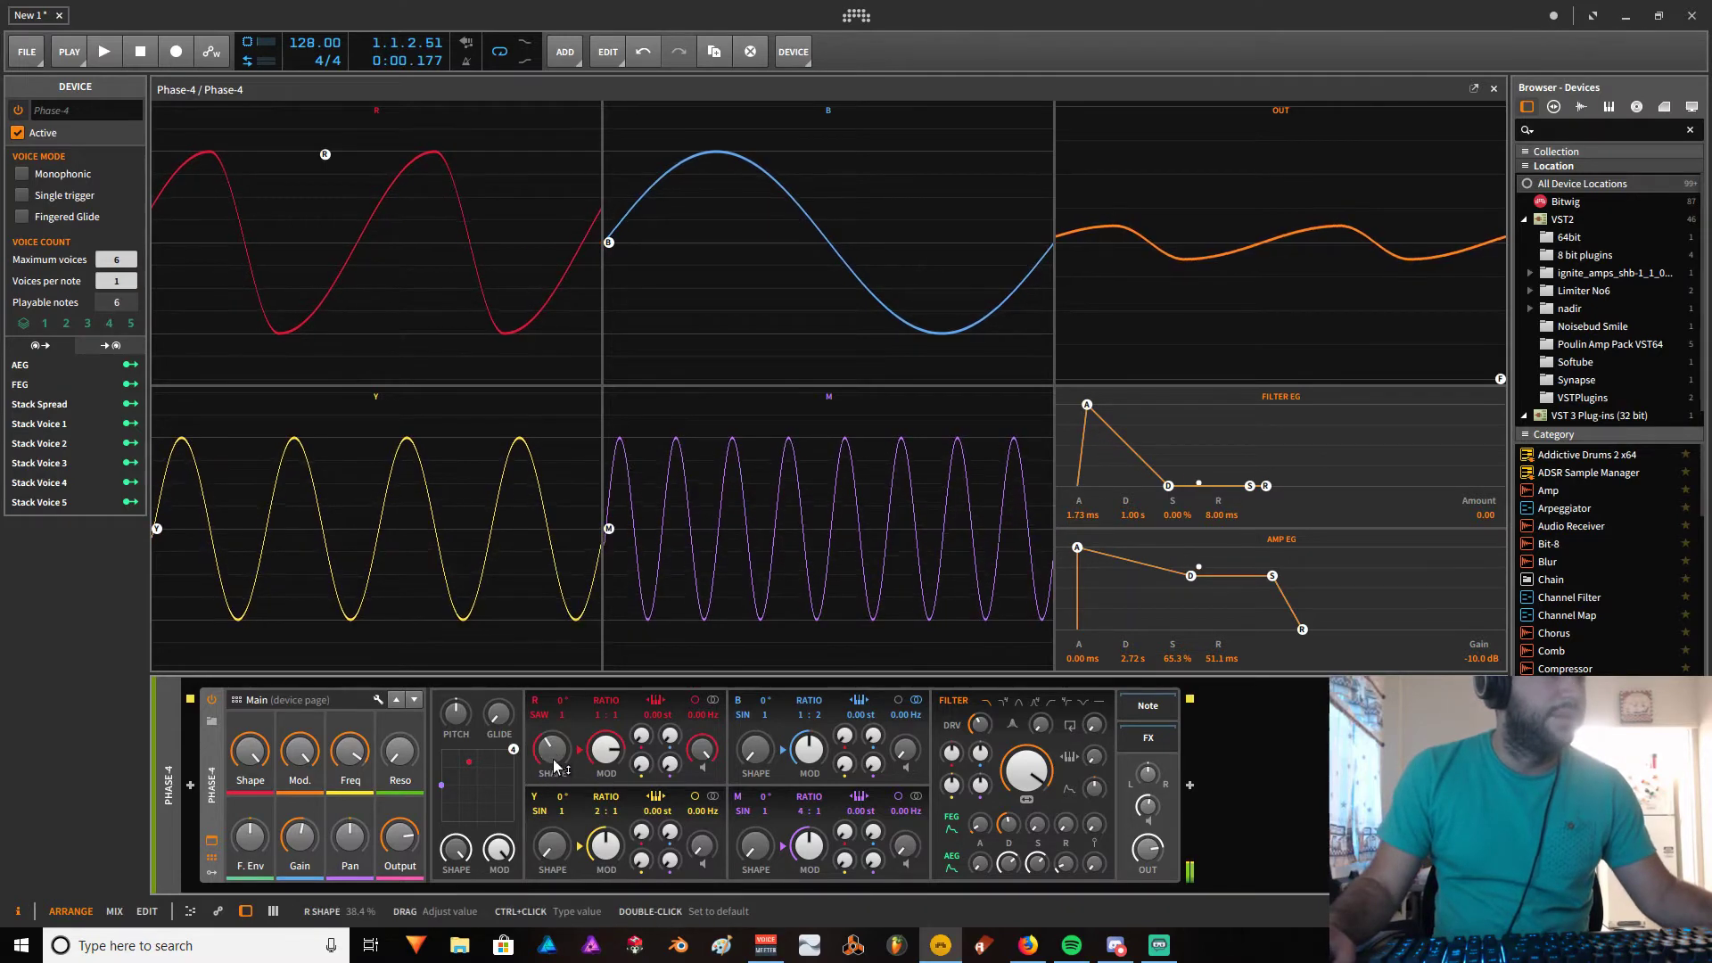
pyautogui.moveTo(560, 760); pyautogui.dragTo(560, 772)
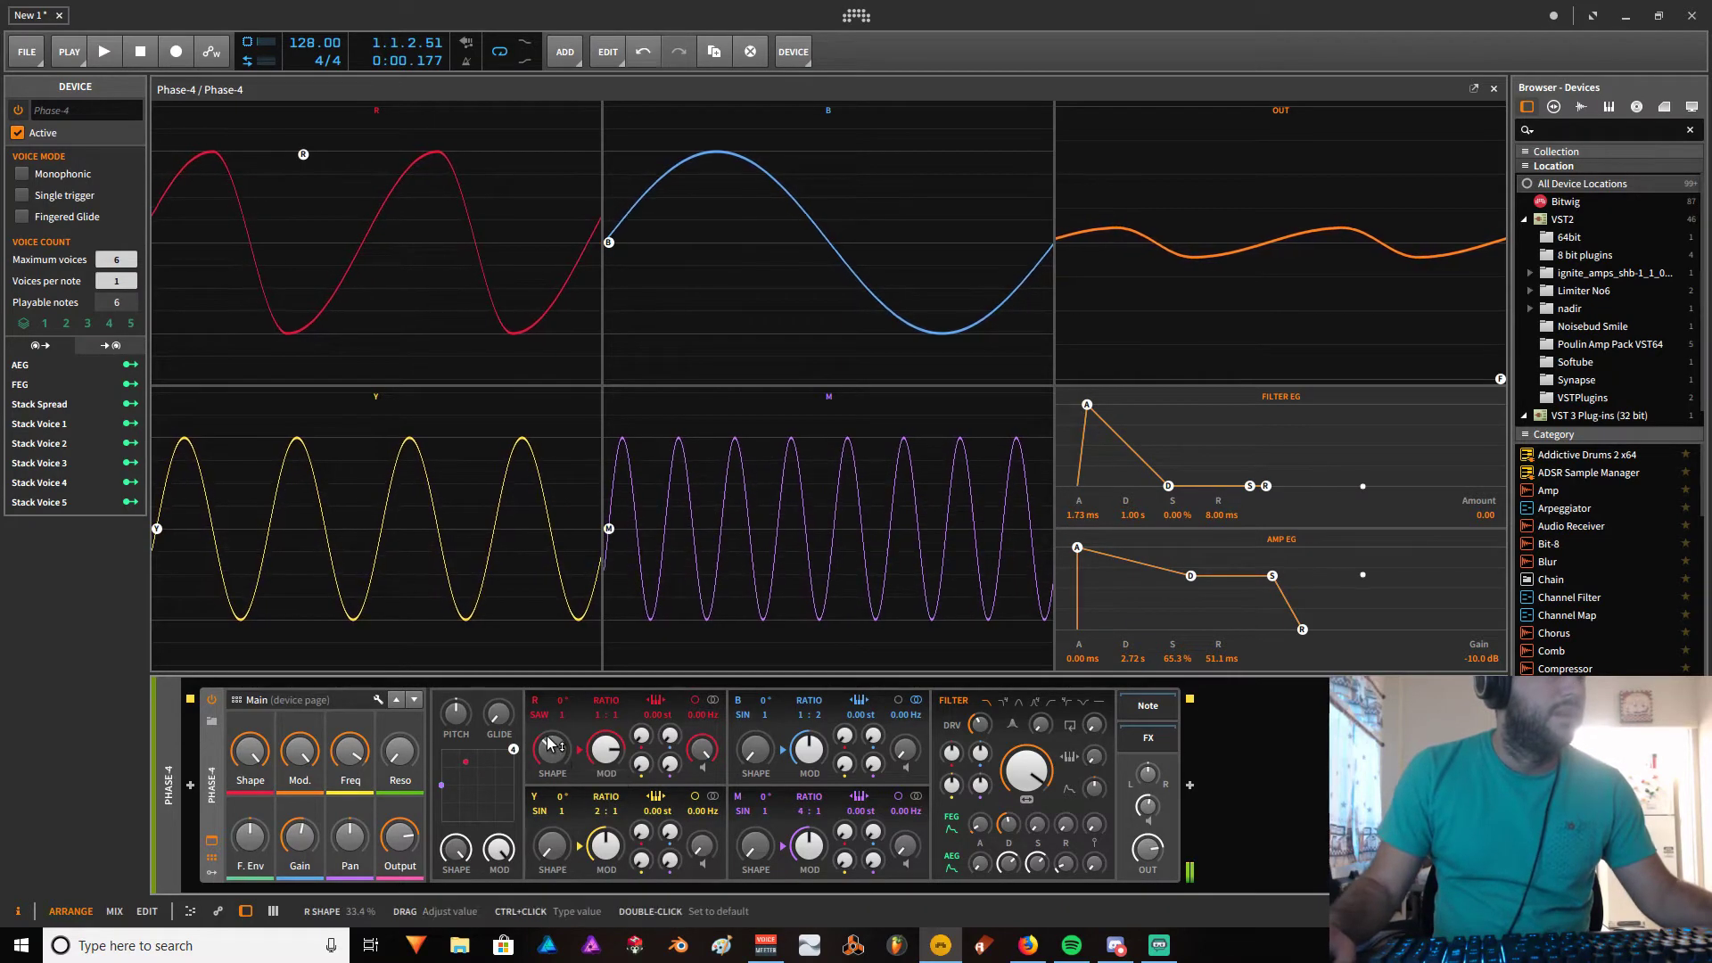
pyautogui.press('a')
pyautogui.moveTo(543, 715); pyautogui.dragTo(543, 740)
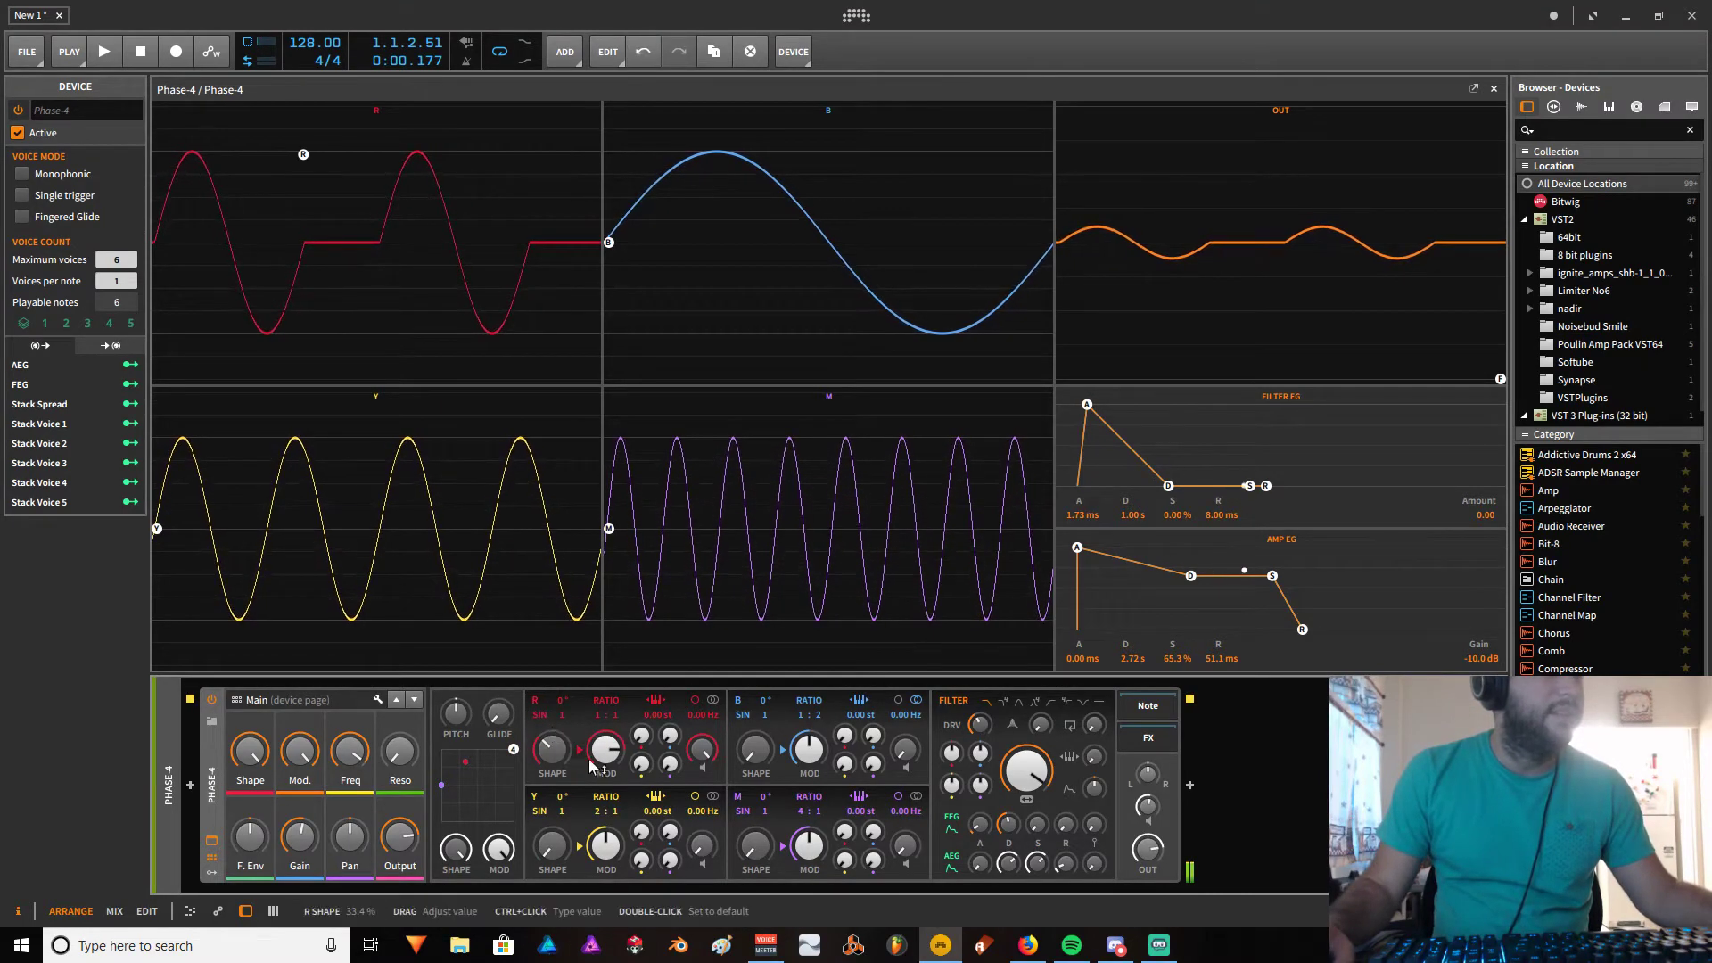
pyautogui.doubleClick(552, 751)
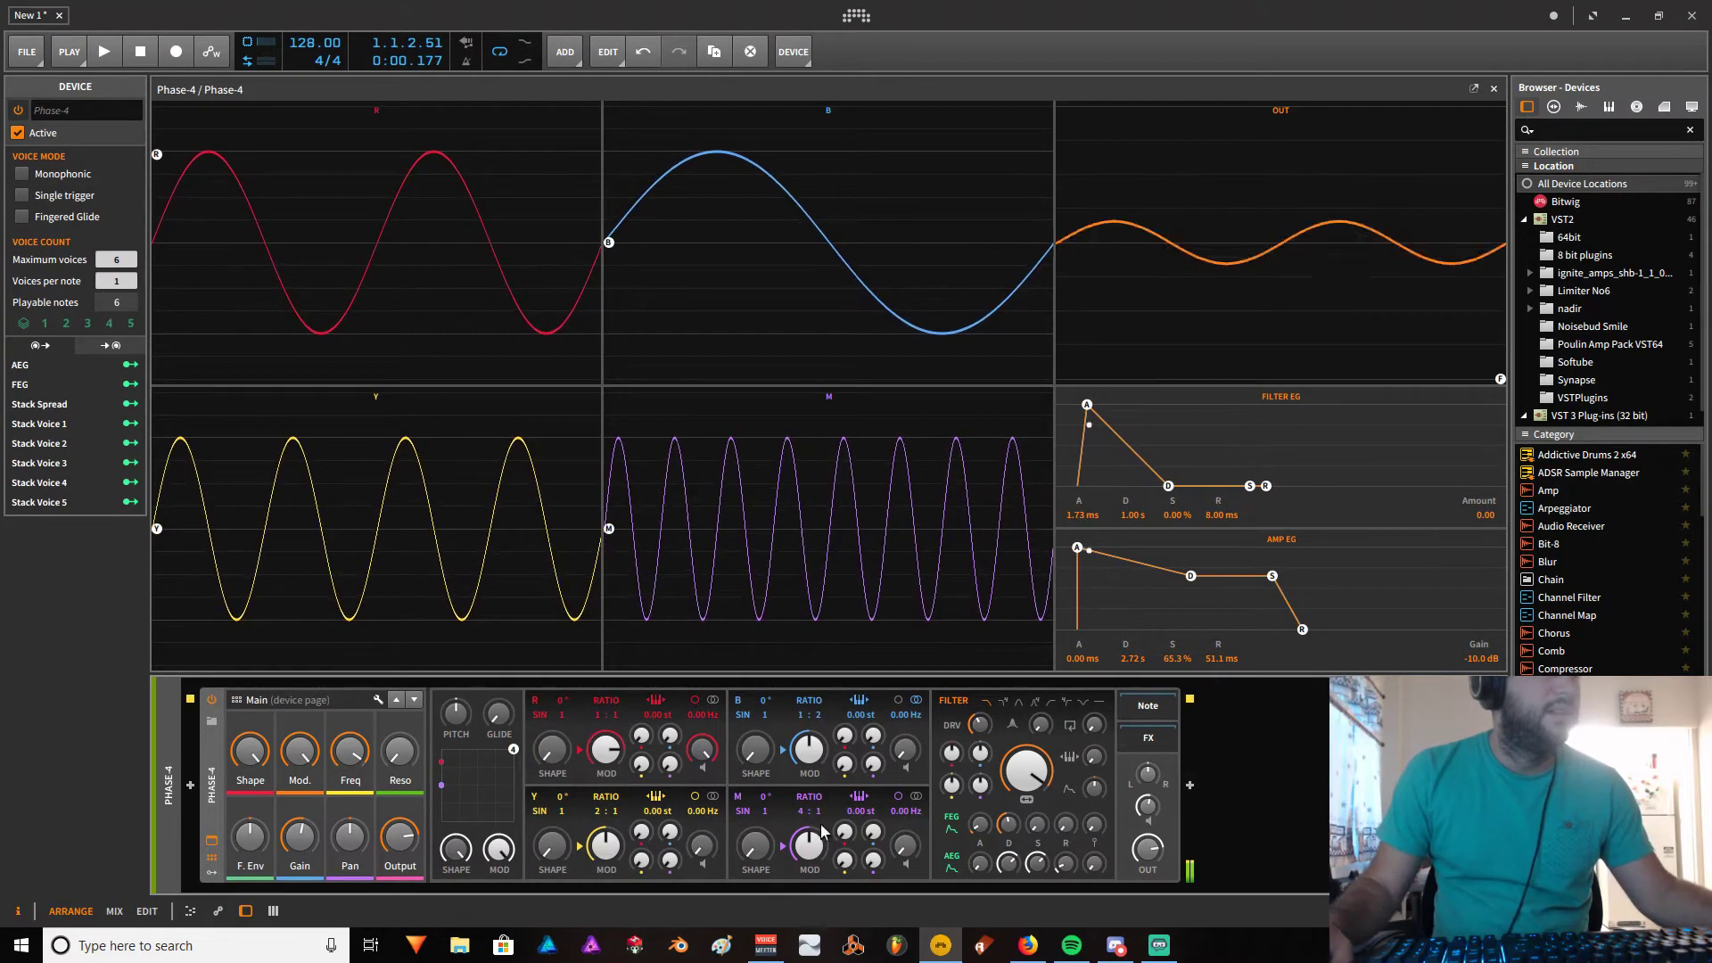
# Set oscillator B's ratio to 1:1 and try its shape and its modulation of oscillator R.
pyautogui.moveTo(823, 727); pyautogui.dragTo(823, 748)
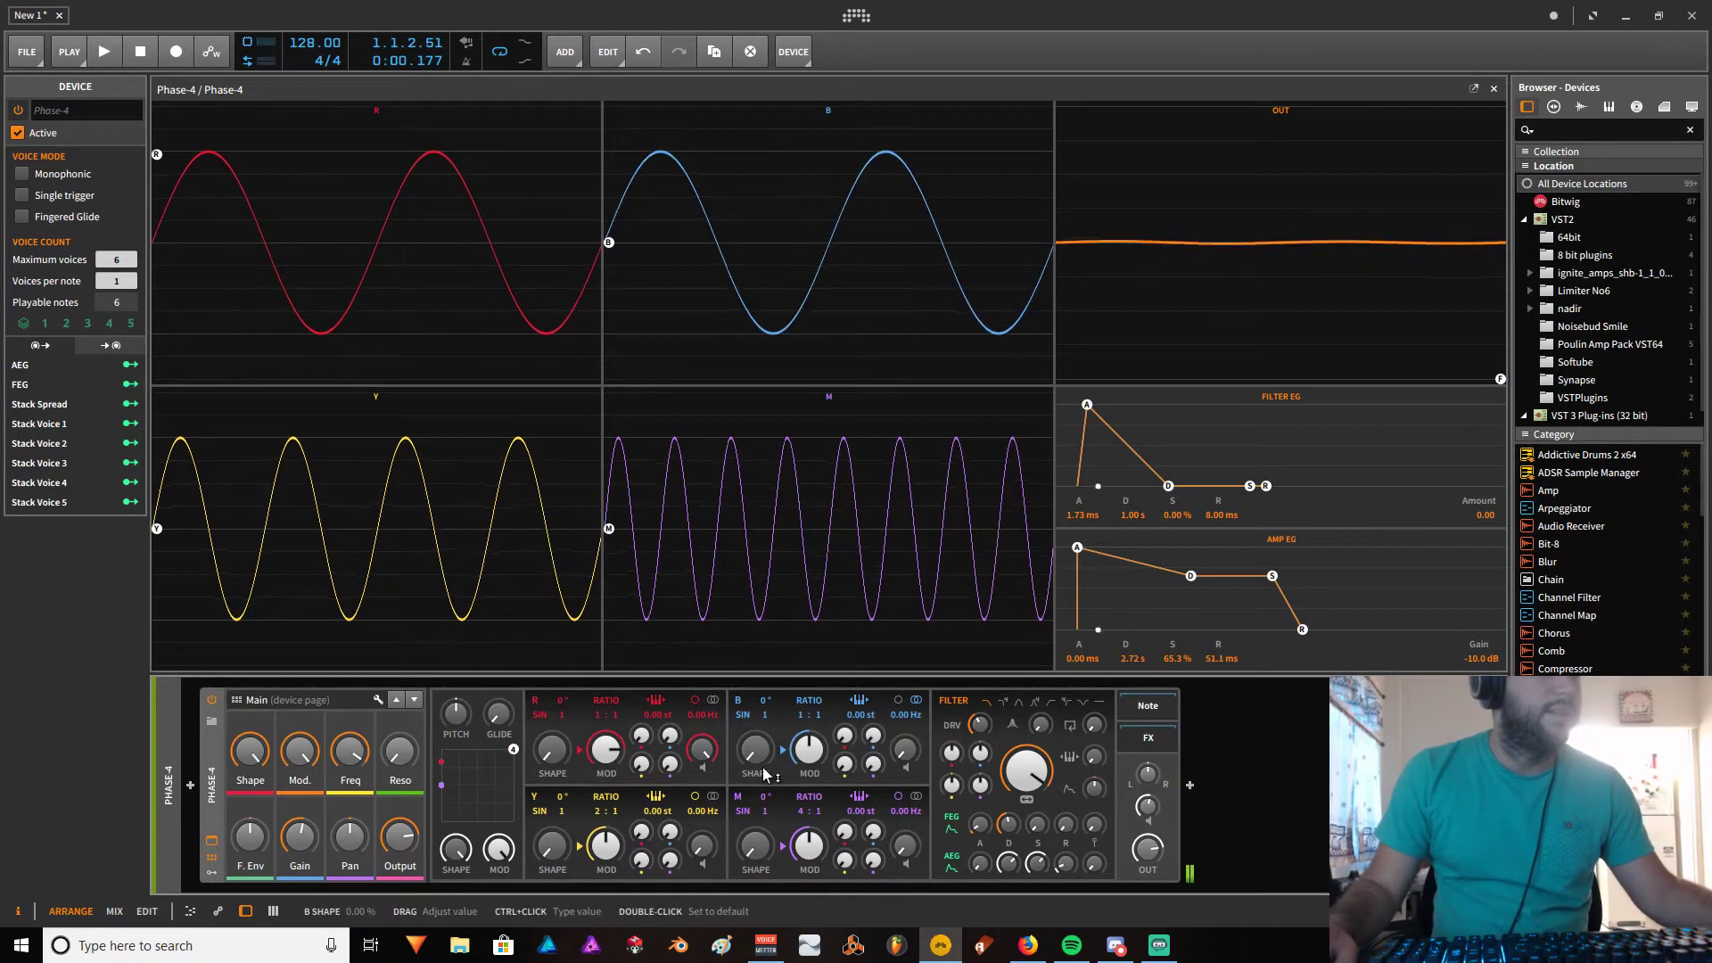
pyautogui.moveTo(758, 751); pyautogui.dragTo(670, 761)
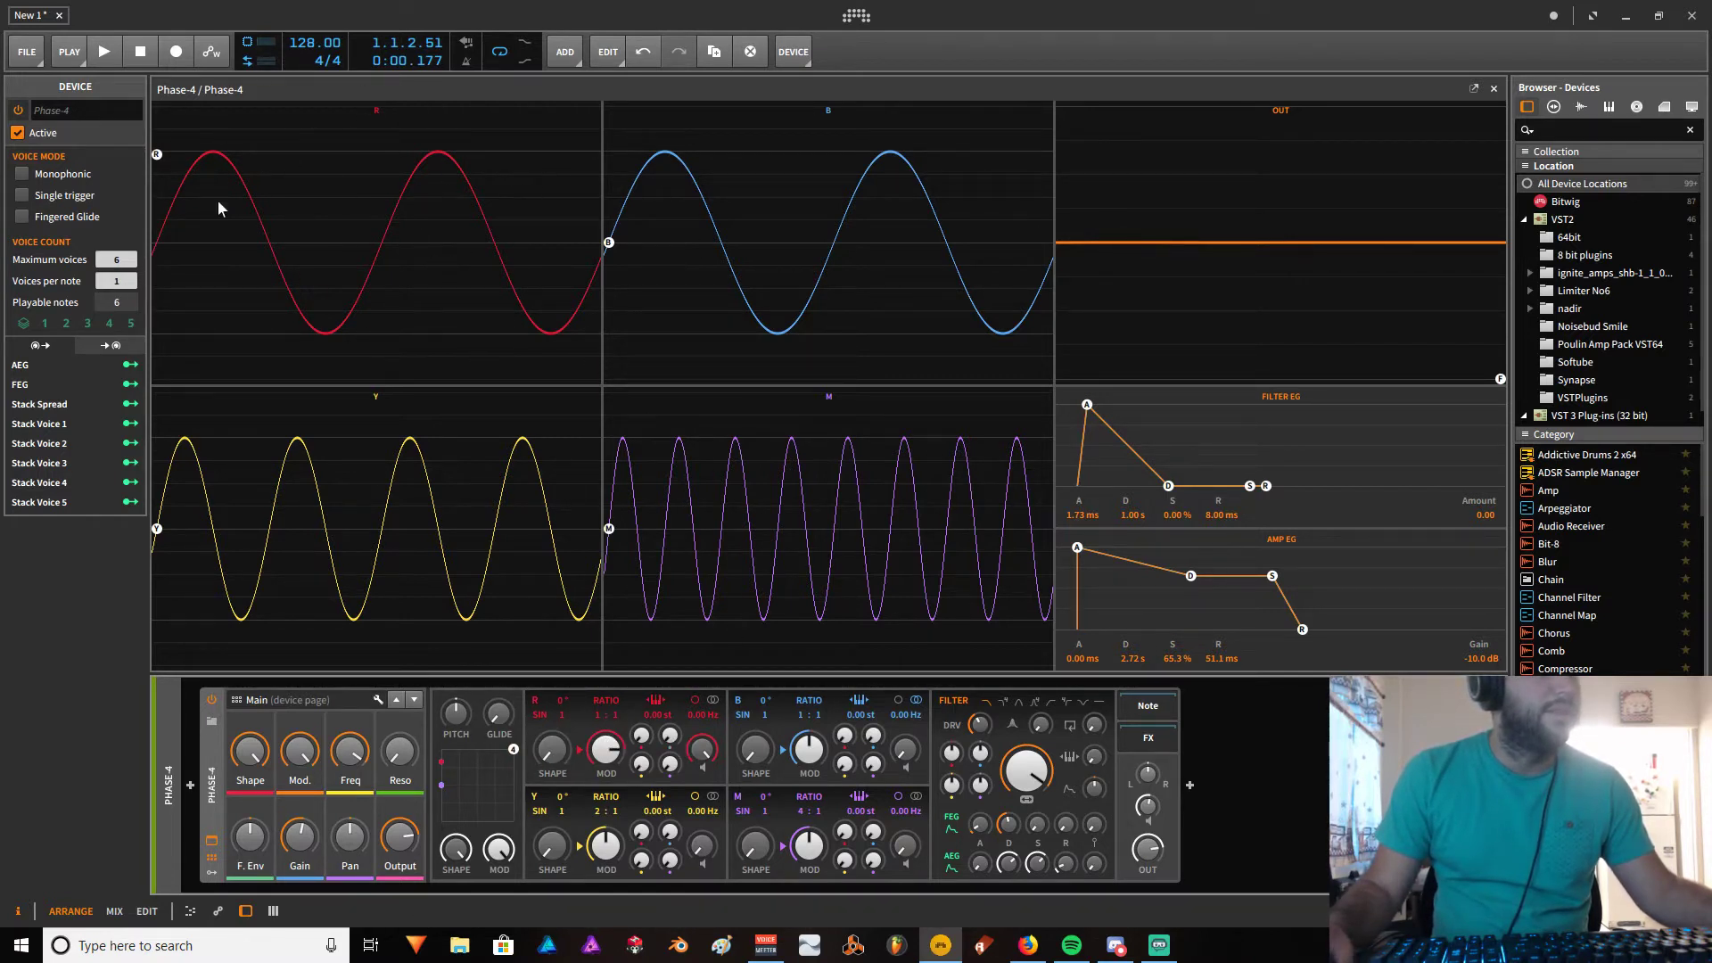
pyautogui.moveTo(668, 734)
pyautogui.mouseDown()
pyautogui.moveTo(668, 624)
pyautogui.moveTo(668, 735)
pyautogui.mouseUp()
# Hide Phase-4's remote controls, show its modulator slots and add a Macro modulator in the first slot.
pyautogui.click(213, 860)
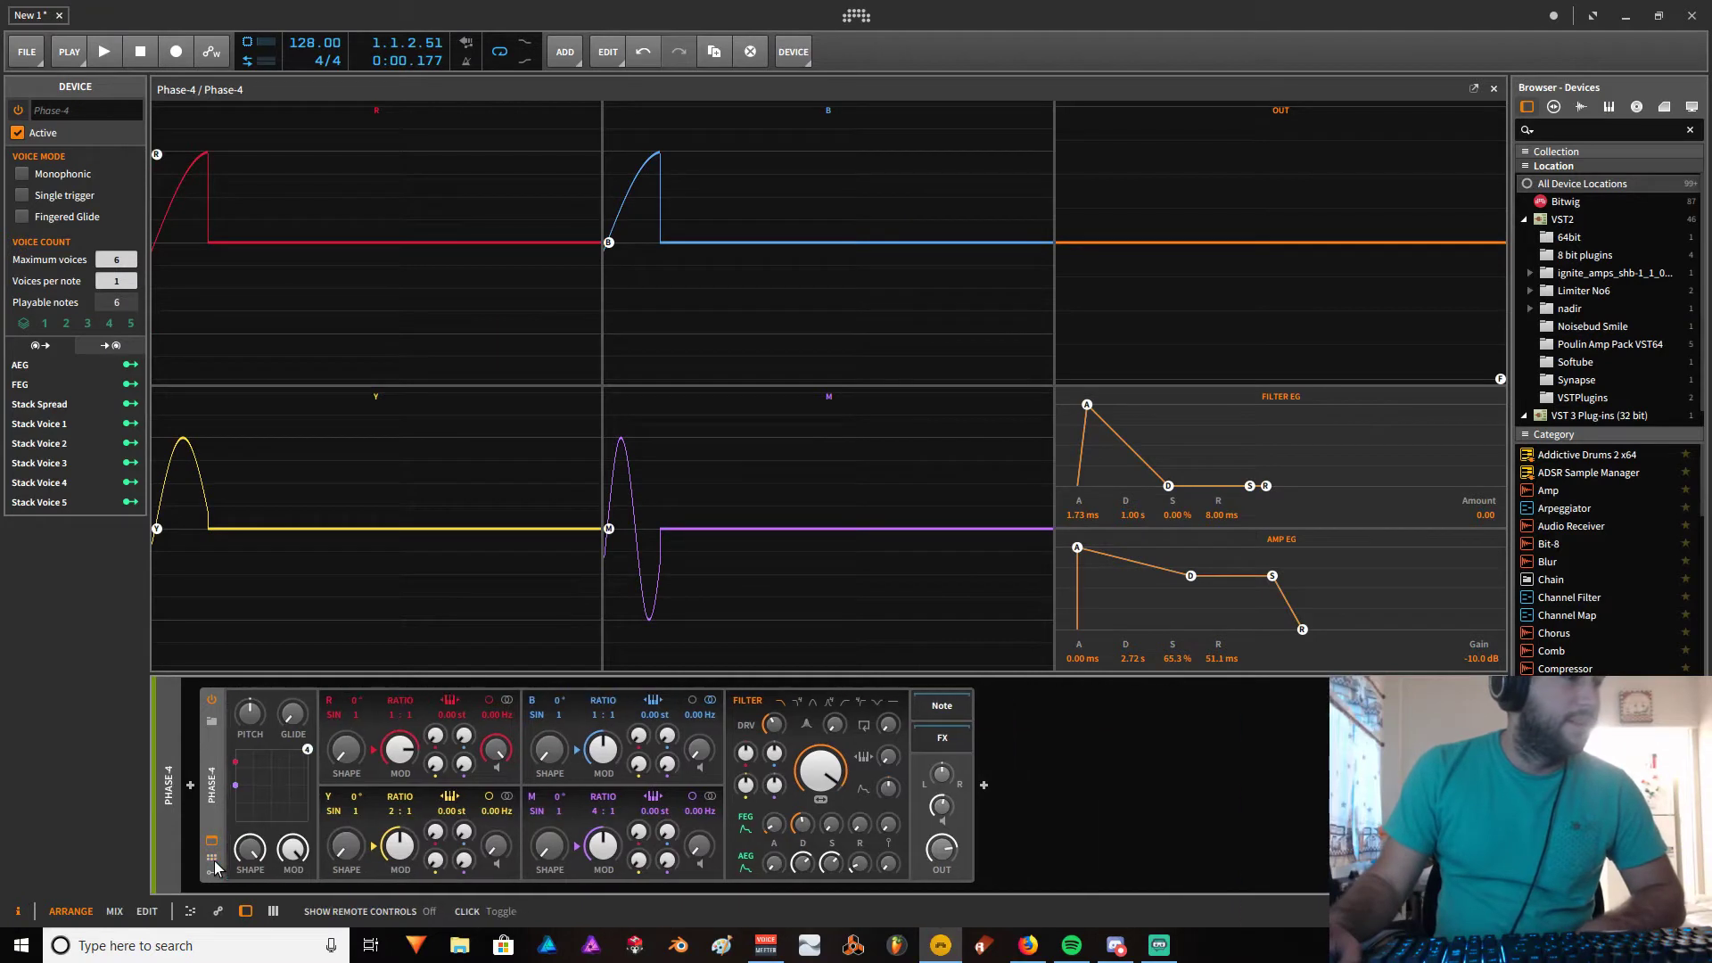
pyautogui.click(213, 875)
pyautogui.click(237, 725)
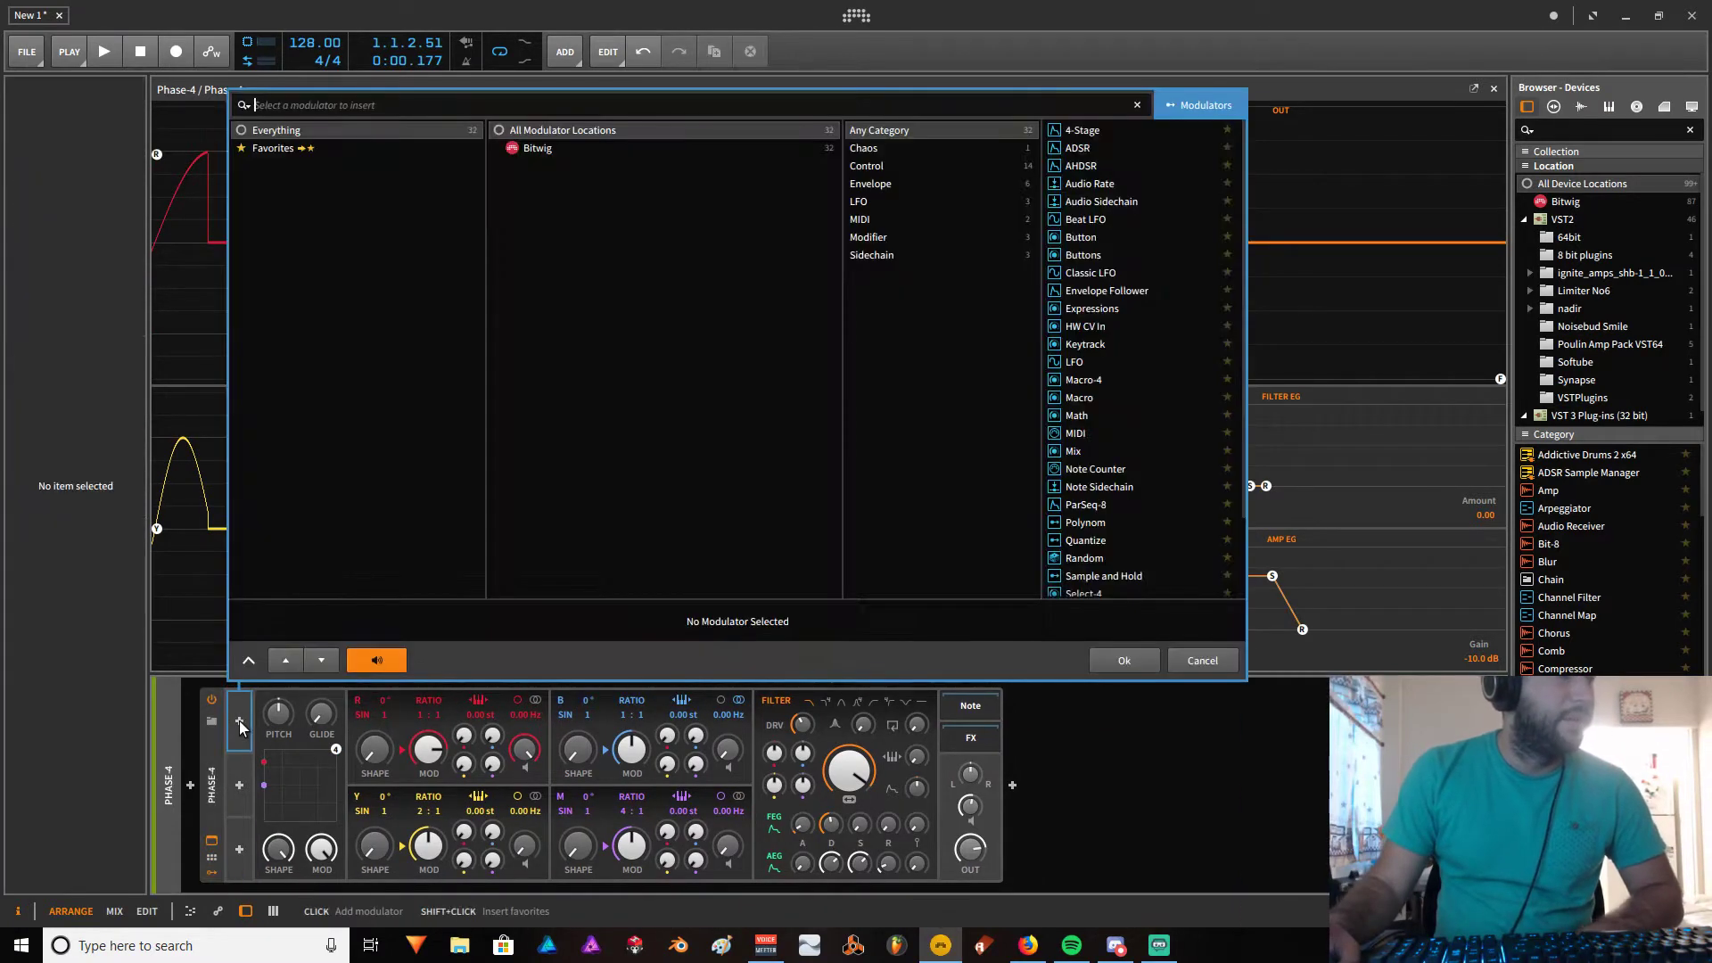
pyautogui.write('macro')
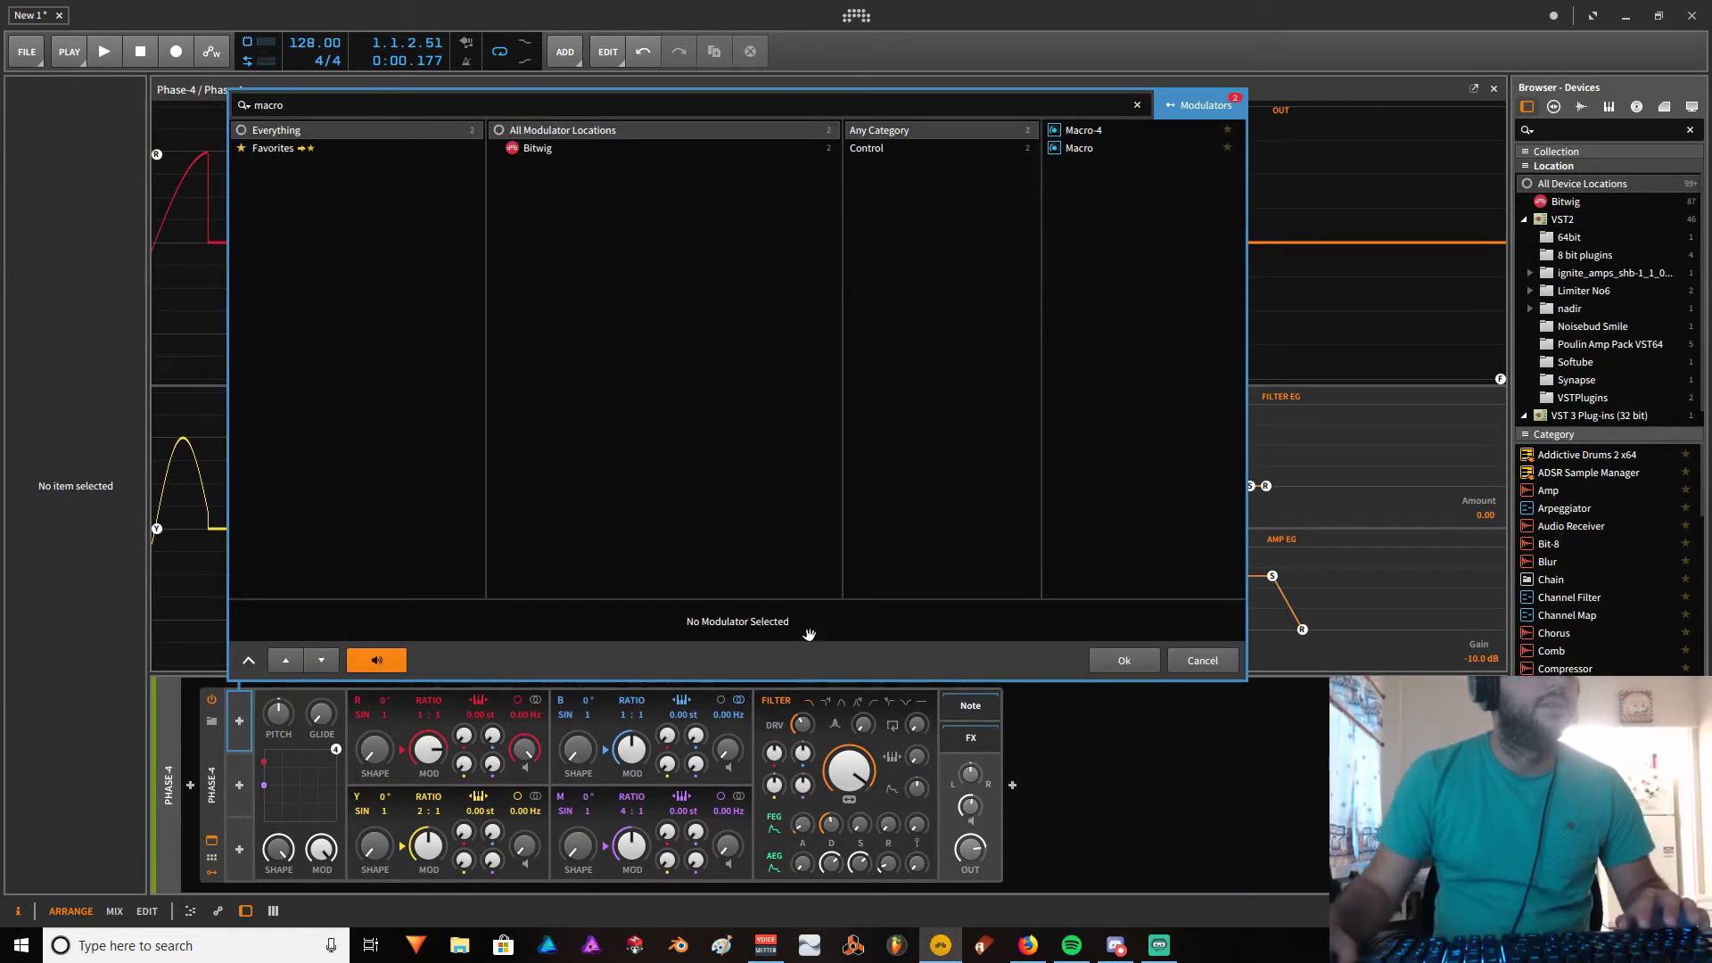
pyautogui.doubleClick(1095, 150)
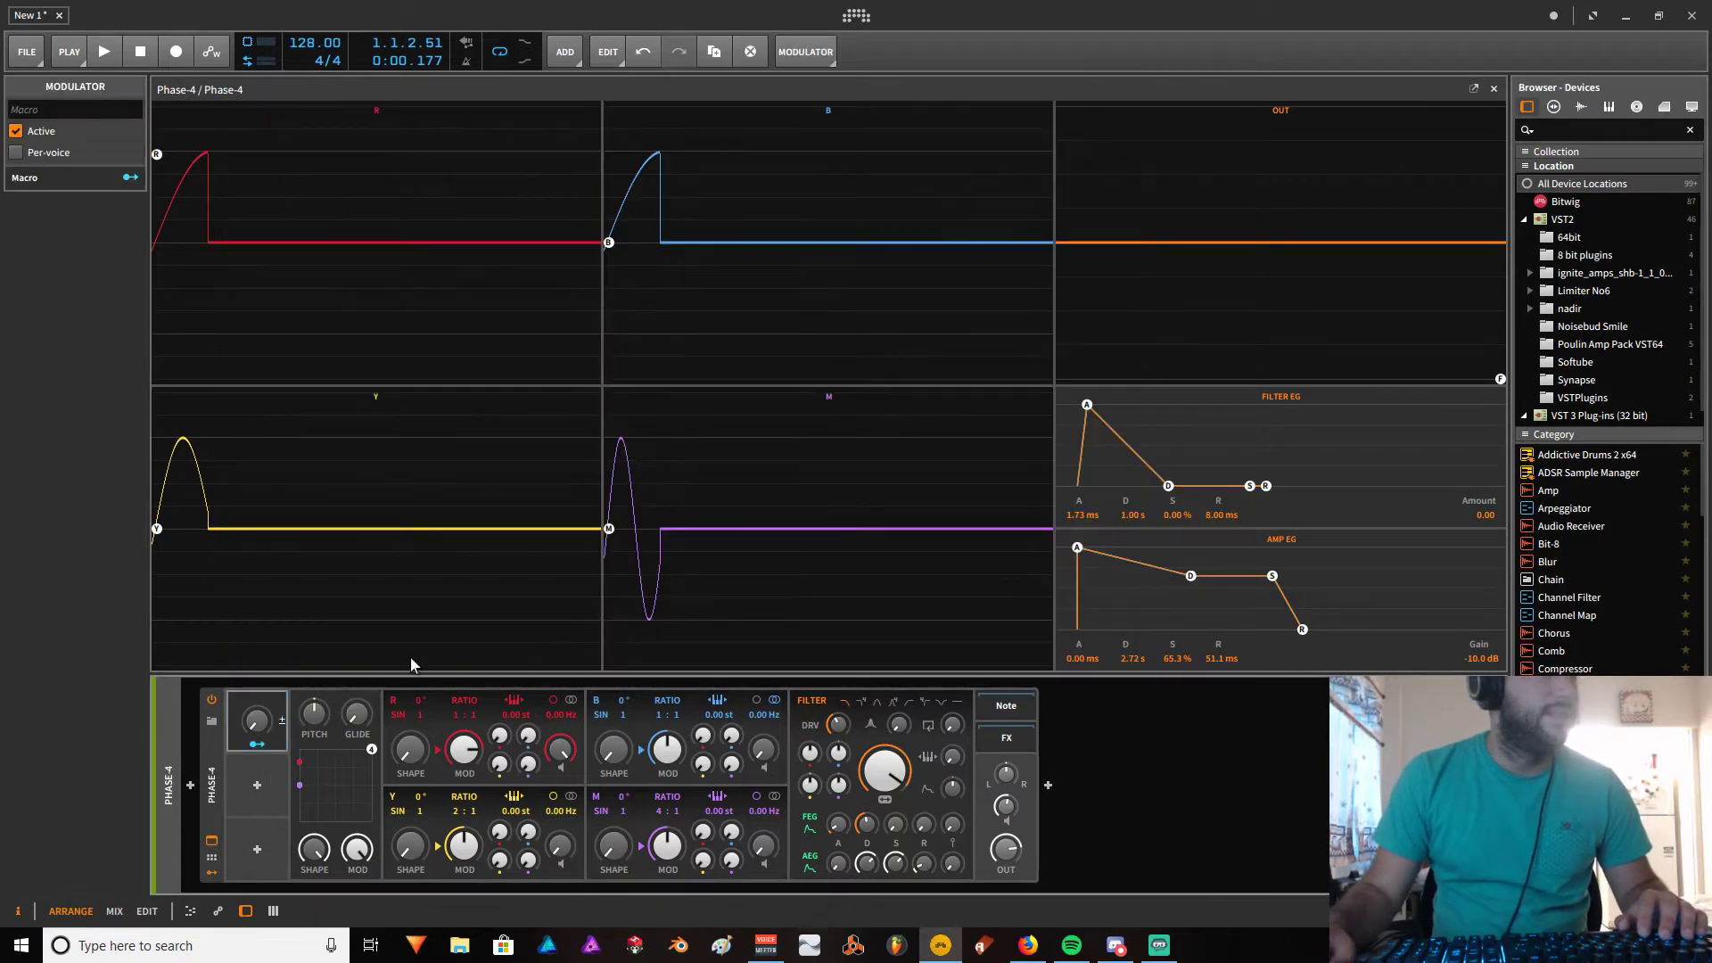
# Map the Macro to Phase-4's B→R modulation amount at +1.00 and try the macro knob.
pyautogui.click(259, 746)
pyautogui.click(258, 745)
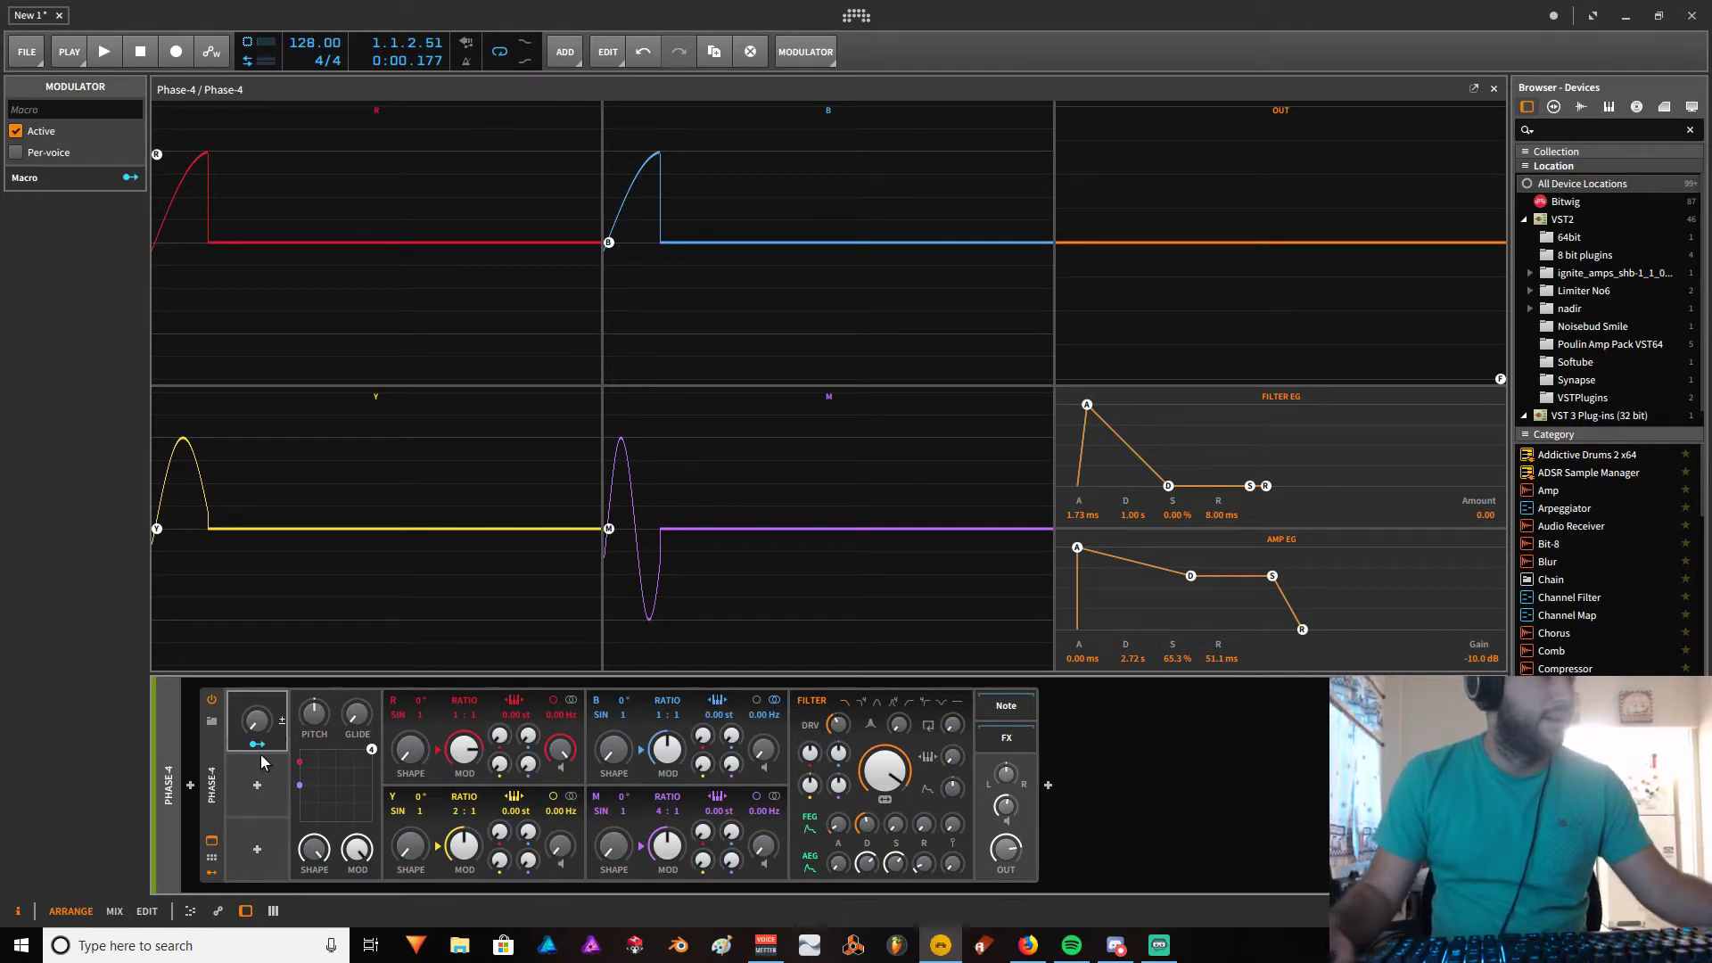
pyautogui.click(259, 746)
pyautogui.moveTo(527, 737); pyautogui.dragTo(528, 729)
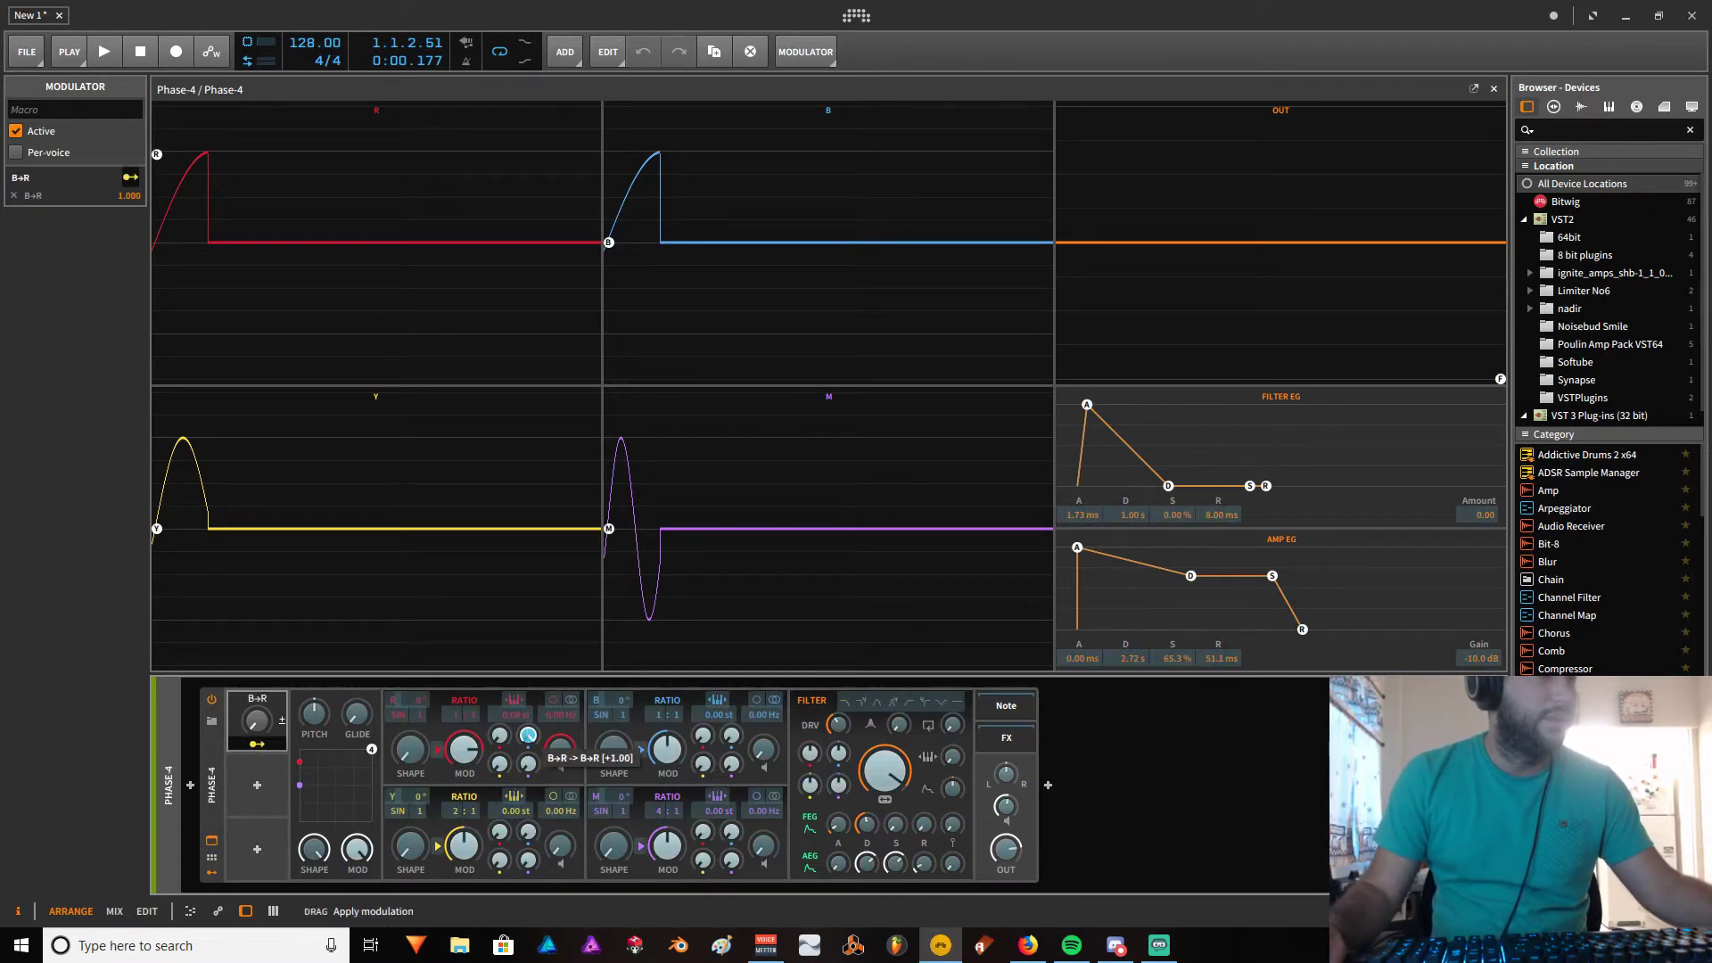
pyautogui.click(259, 746)
pyautogui.moveTo(257, 721)
pyautogui.mouseDown()
pyautogui.moveTo(256, 624)
pyautogui.moveTo(256, 730)
pyautogui.mouseUp()
# Insert a Note Pitch Shifter before Phase-4 and set it to Oct -1.
pyautogui.click(190, 786)
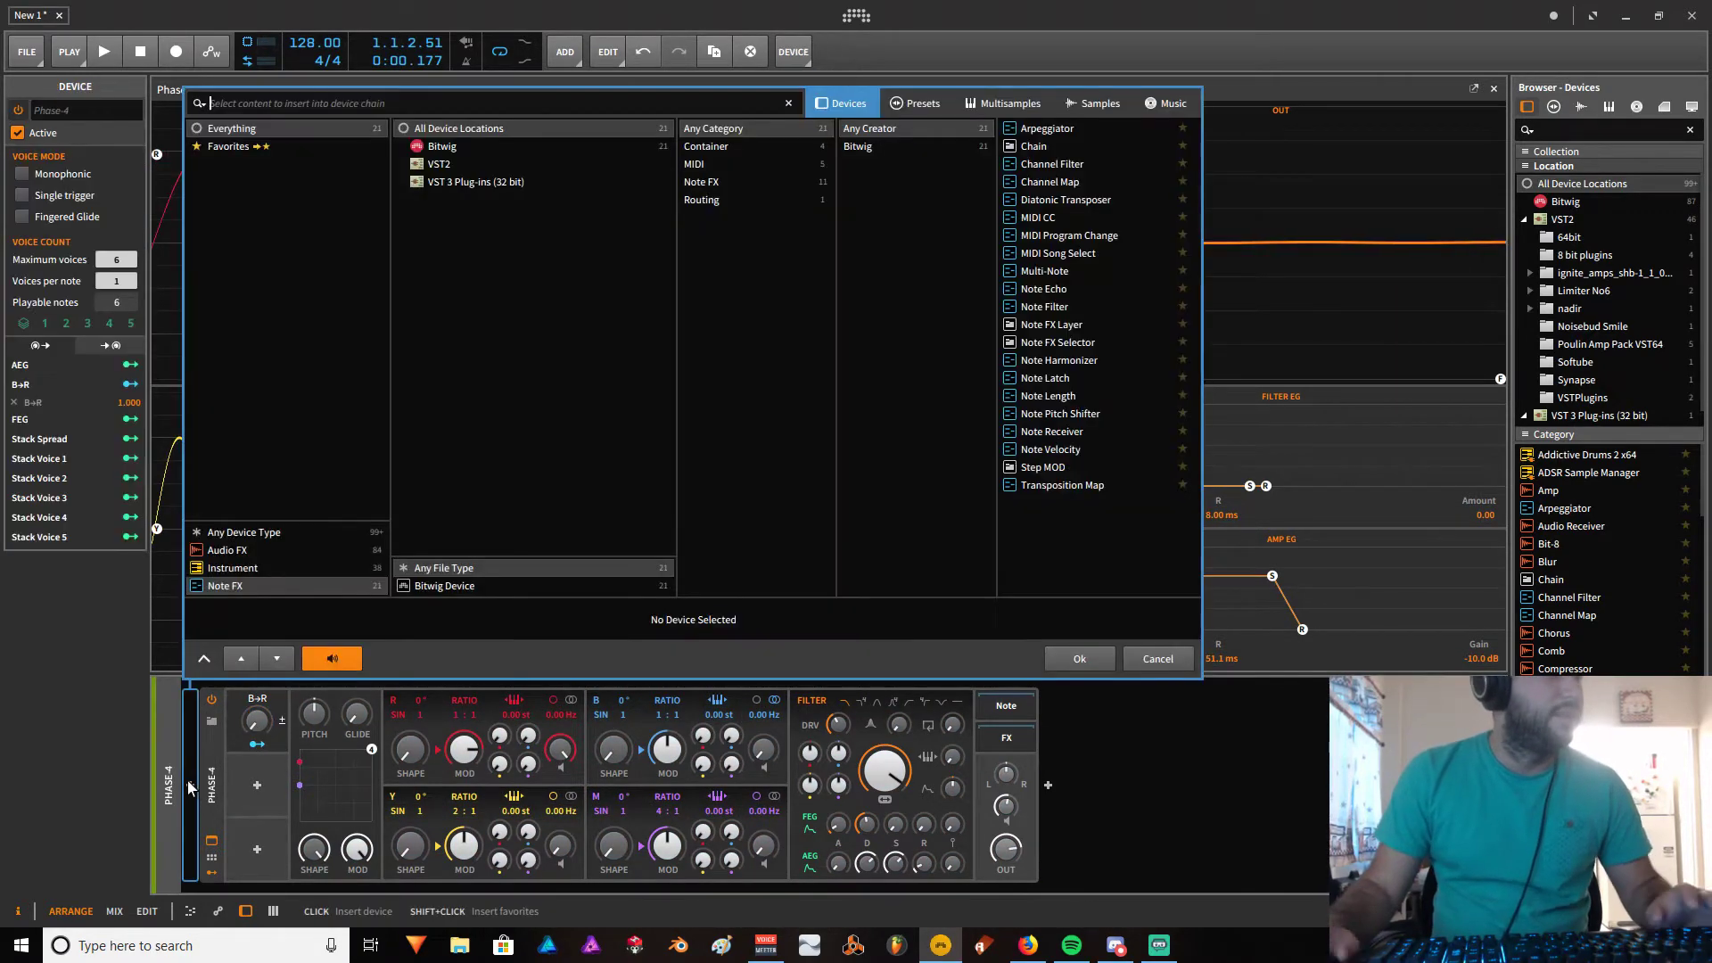
pyautogui.write('note pit')
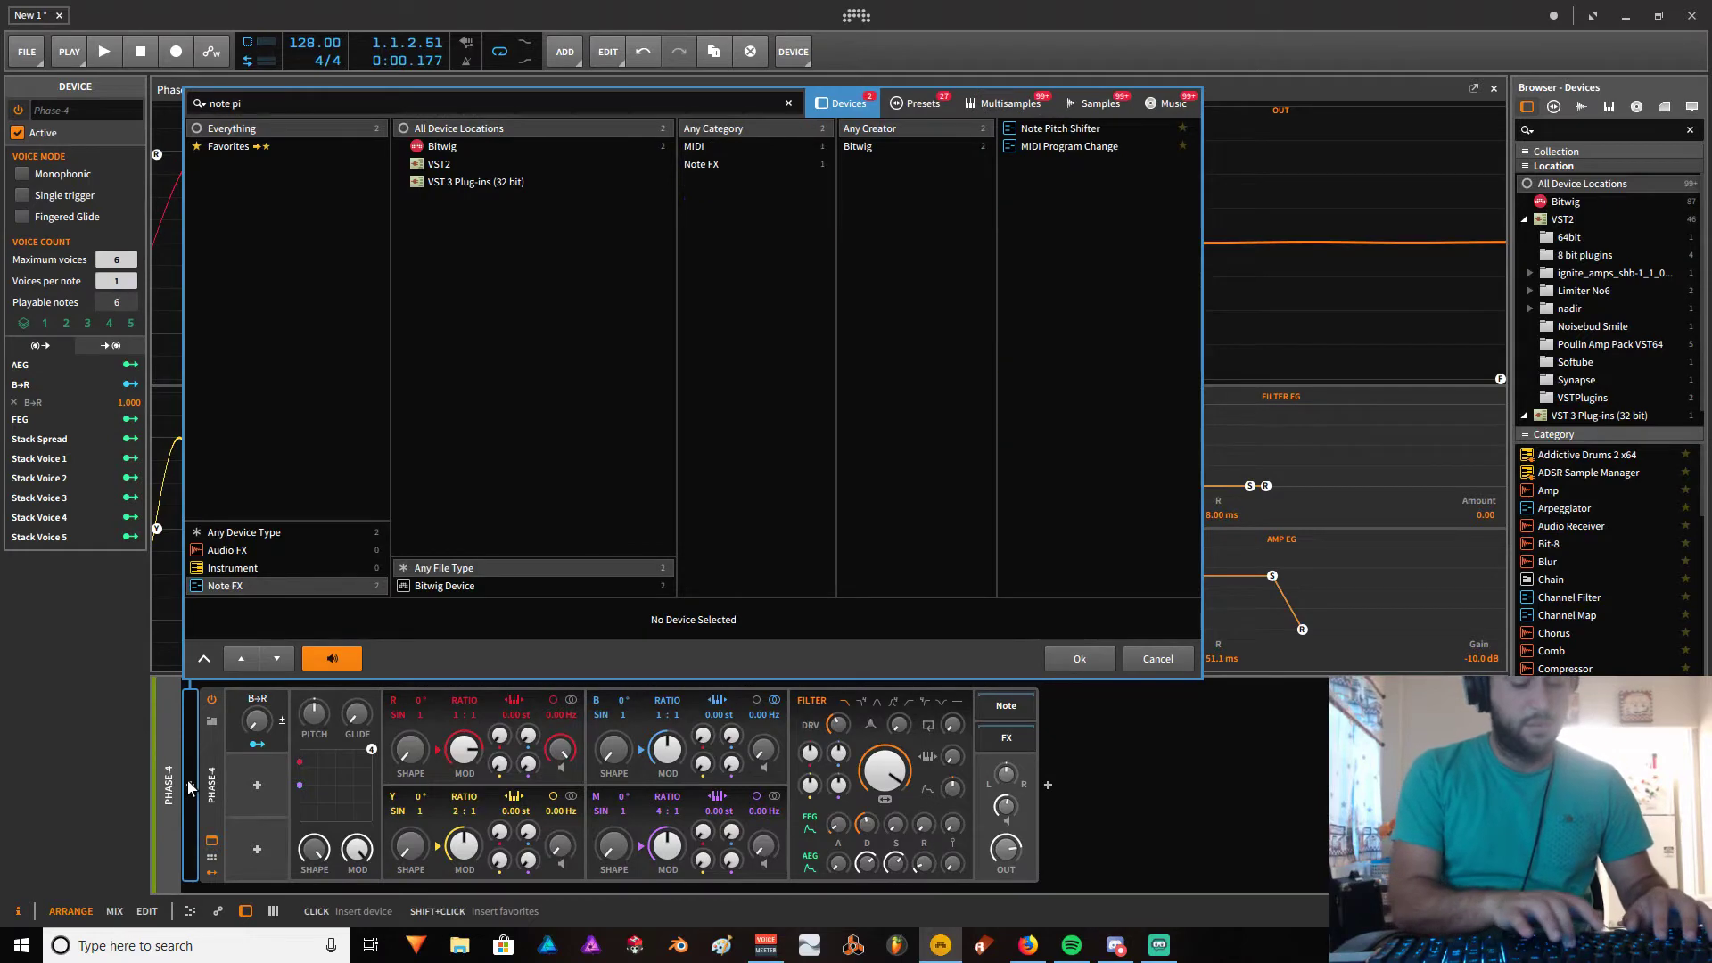
pyautogui.click(1055, 127)
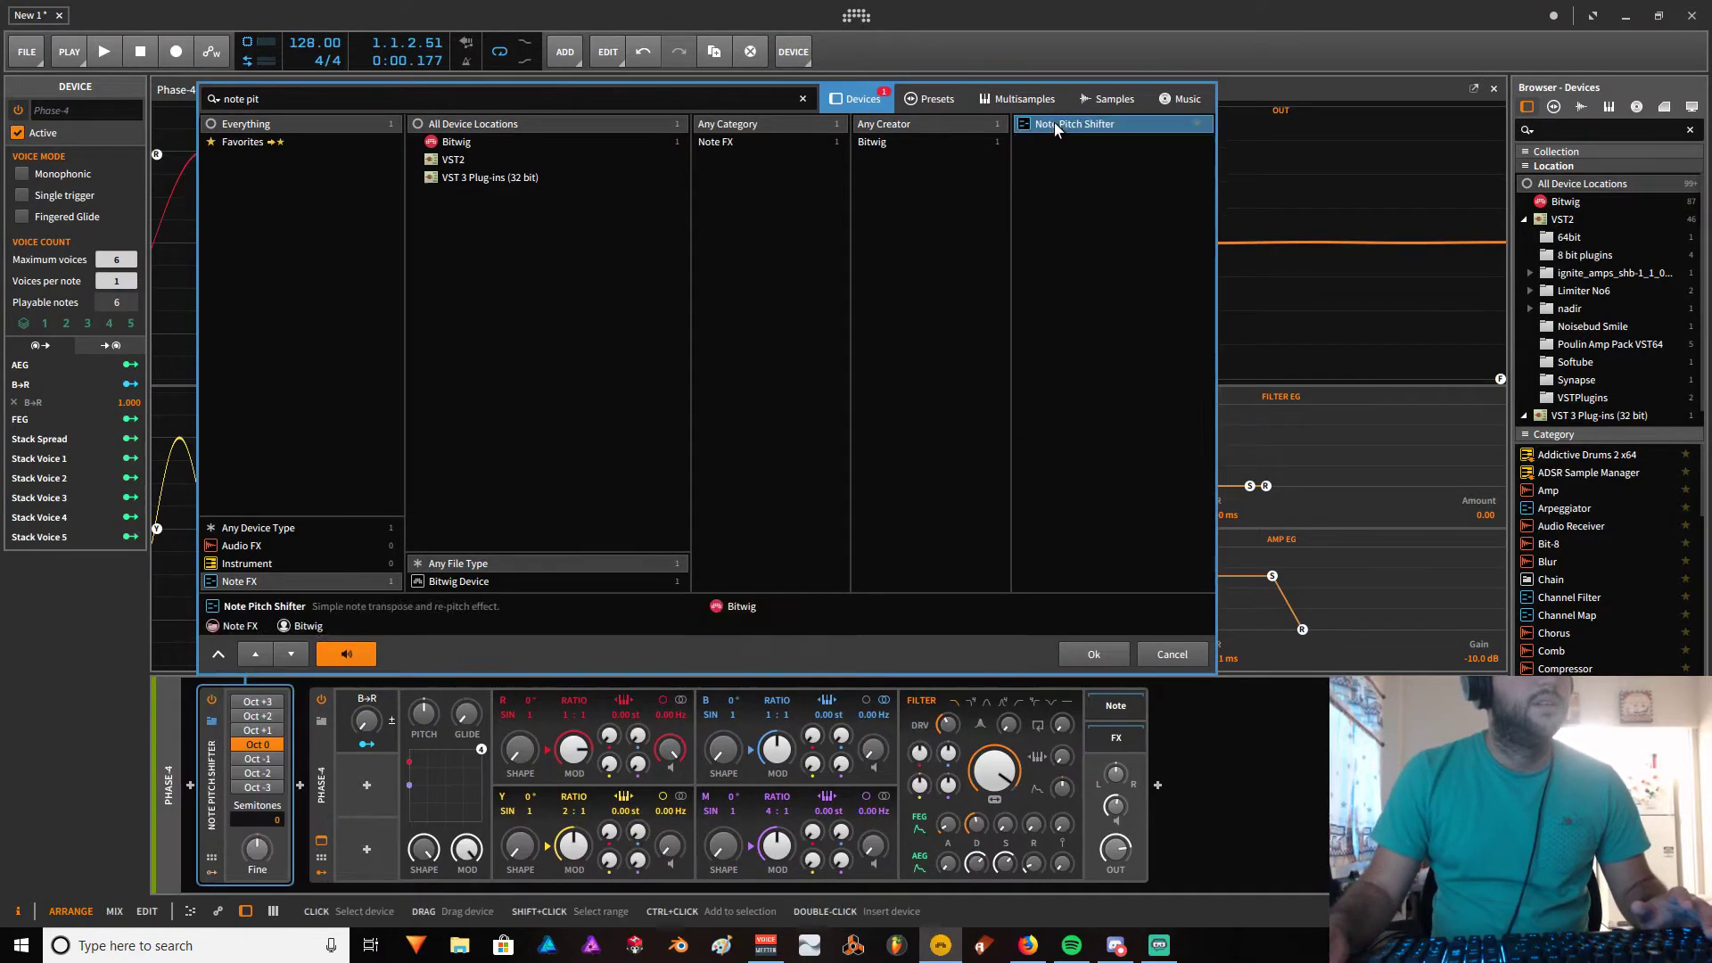
pyautogui.doubleClick(1055, 127)
pyautogui.click(258, 759)
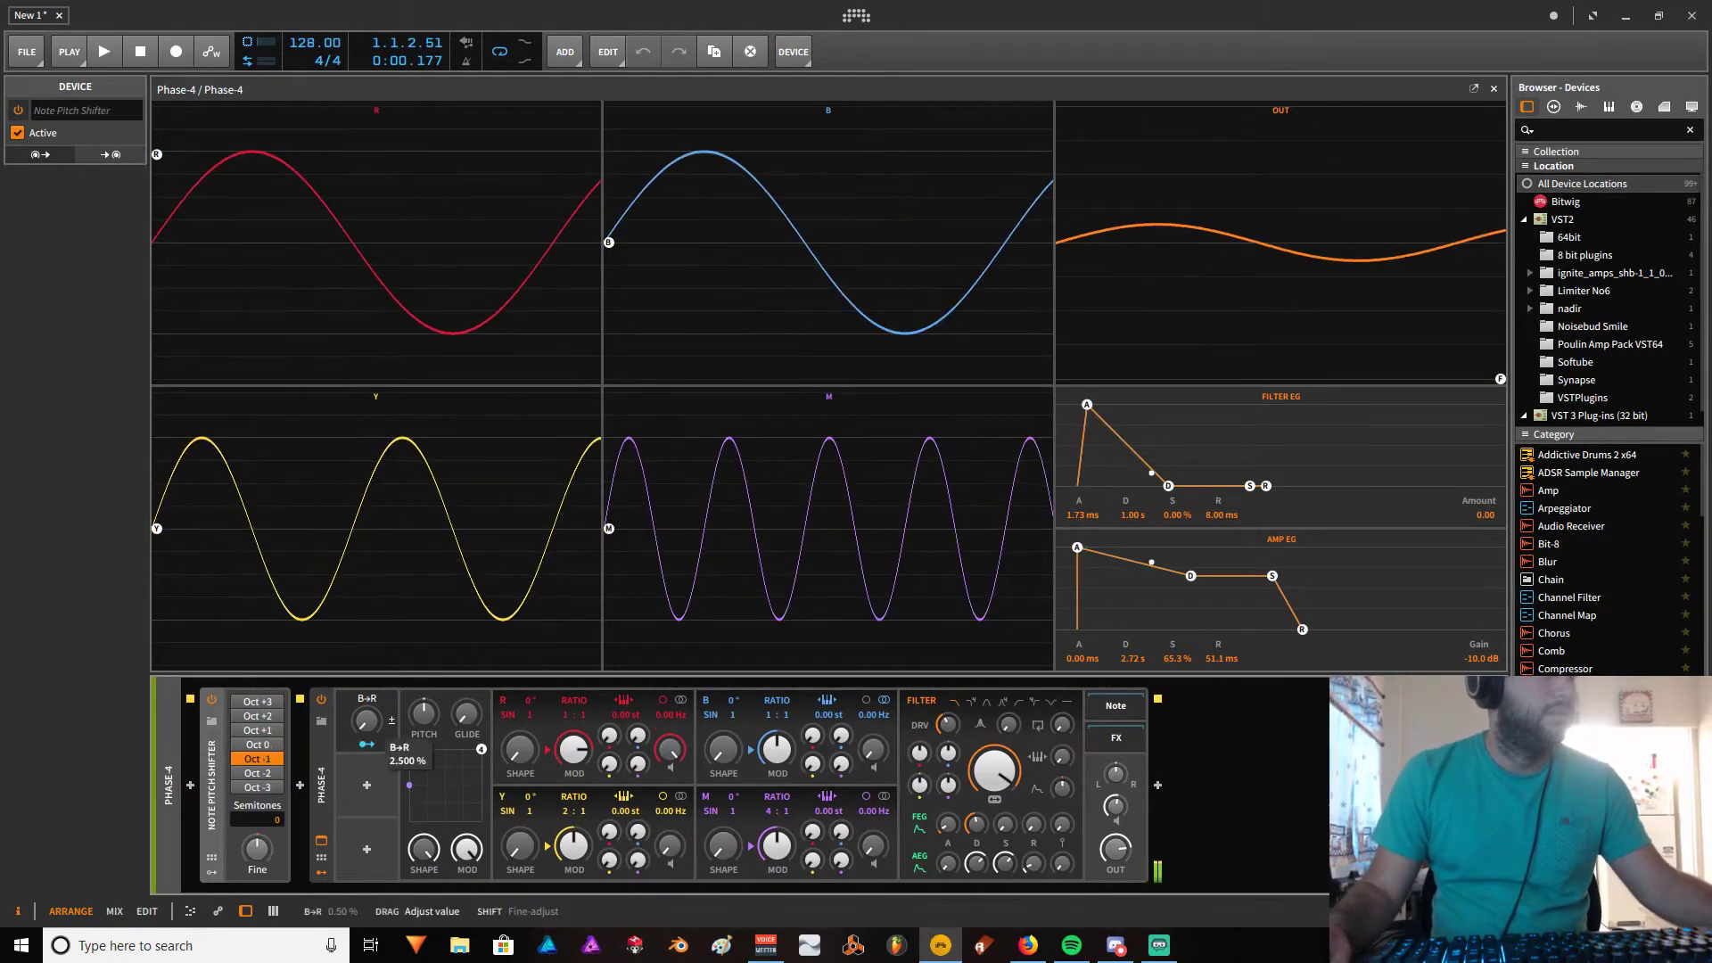
# Audition the macro's B→R modulation by sweeping the macro knob up and returning it to 0%.
pyautogui.moveTo(365, 720); pyautogui.dragTo(366, 677)
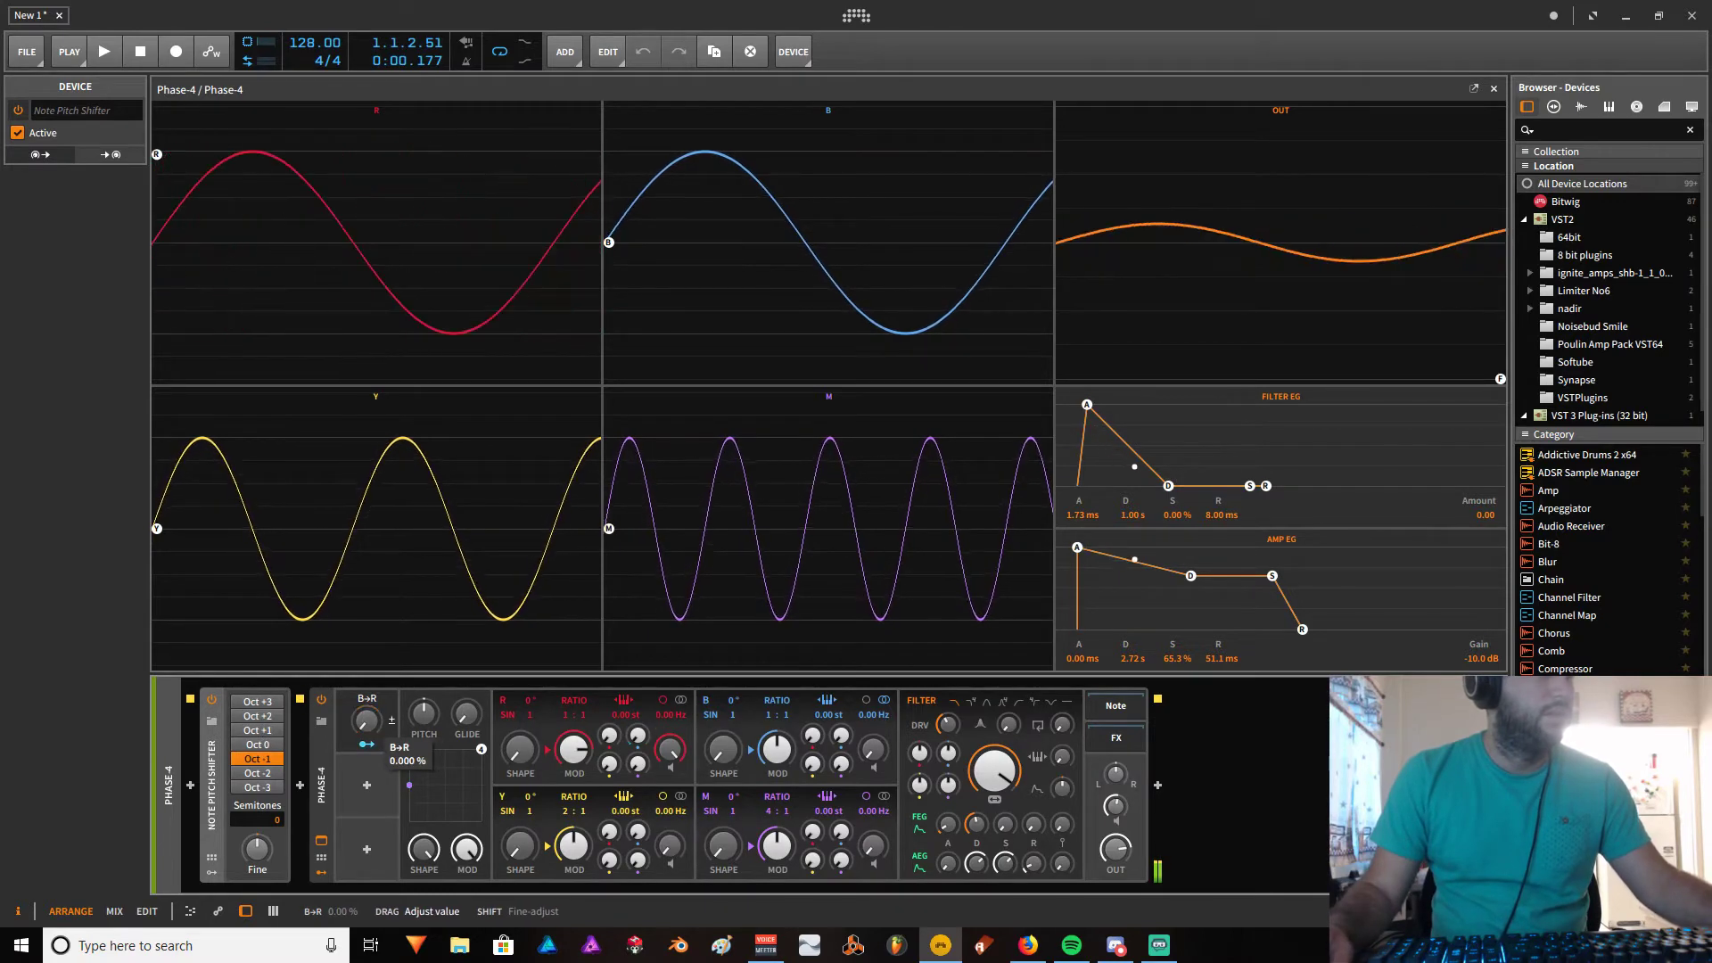
pyautogui.moveTo(365, 678); pyautogui.dragTo(365, 758)
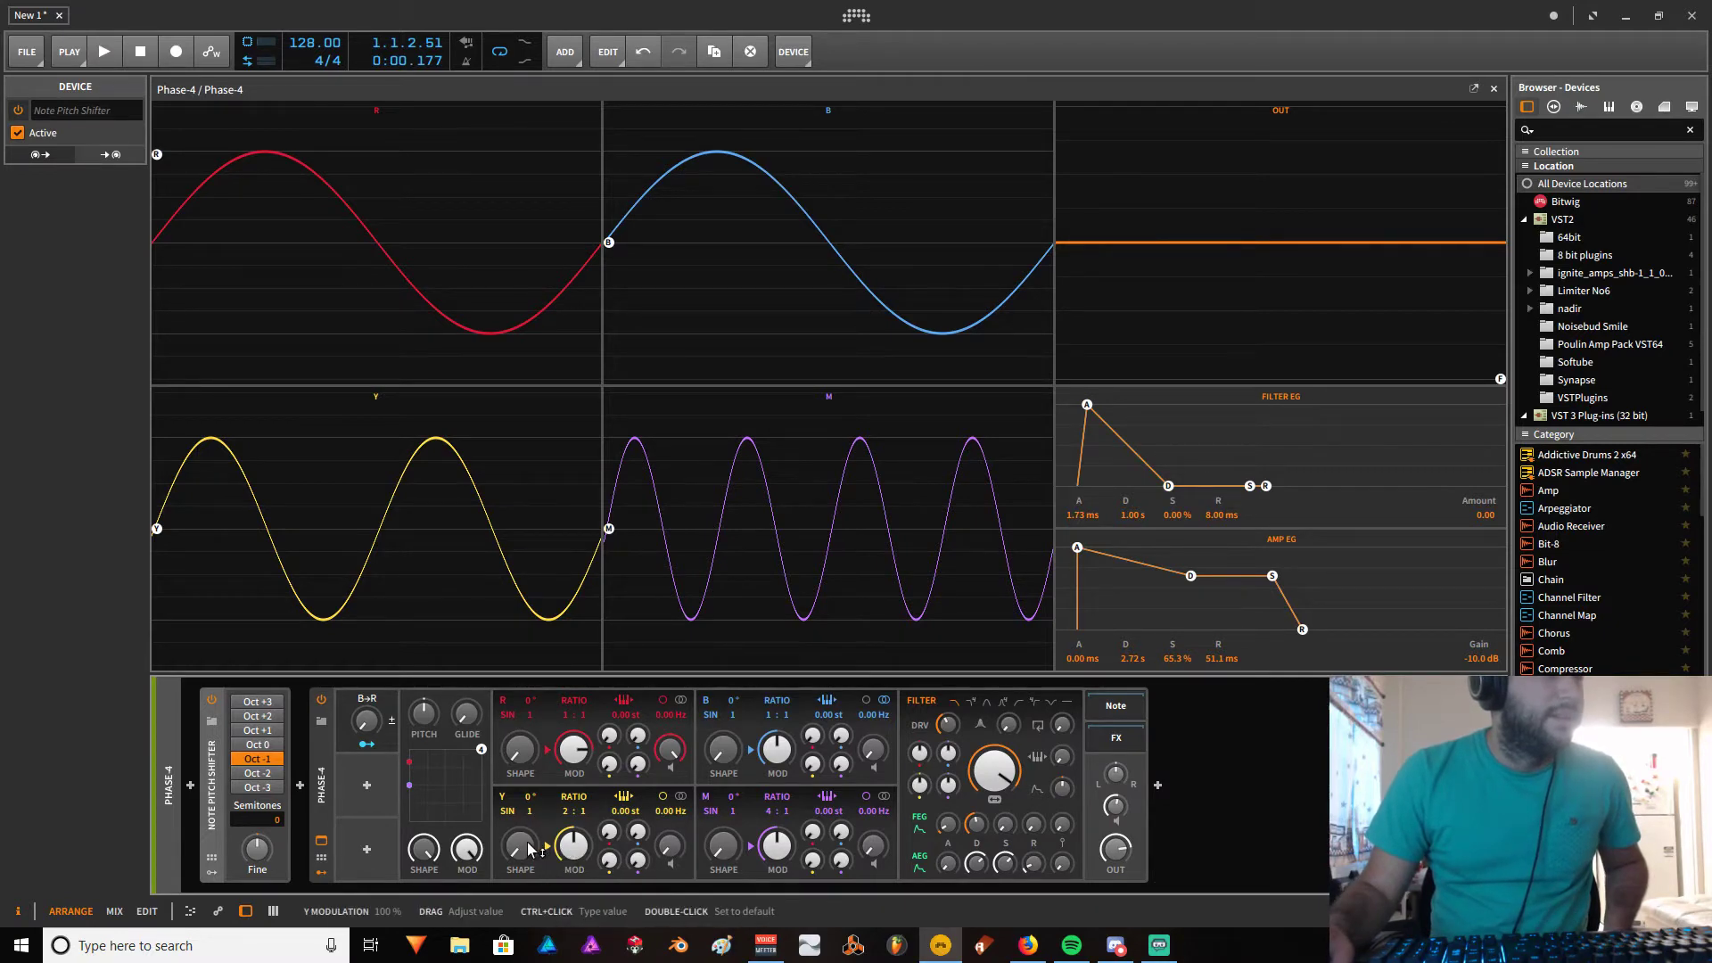
pyautogui.moveTo(365, 720)
pyautogui.mouseDown()
pyautogui.moveTo(365, 631)
pyautogui.moveTo(365, 740)
pyautogui.mouseUp()
# Set oscillator Y's ratio to 32:1.
pyautogui.keyDown('ctrl'); pyautogui.click(568, 810); pyautogui.keyUp('ctrl')
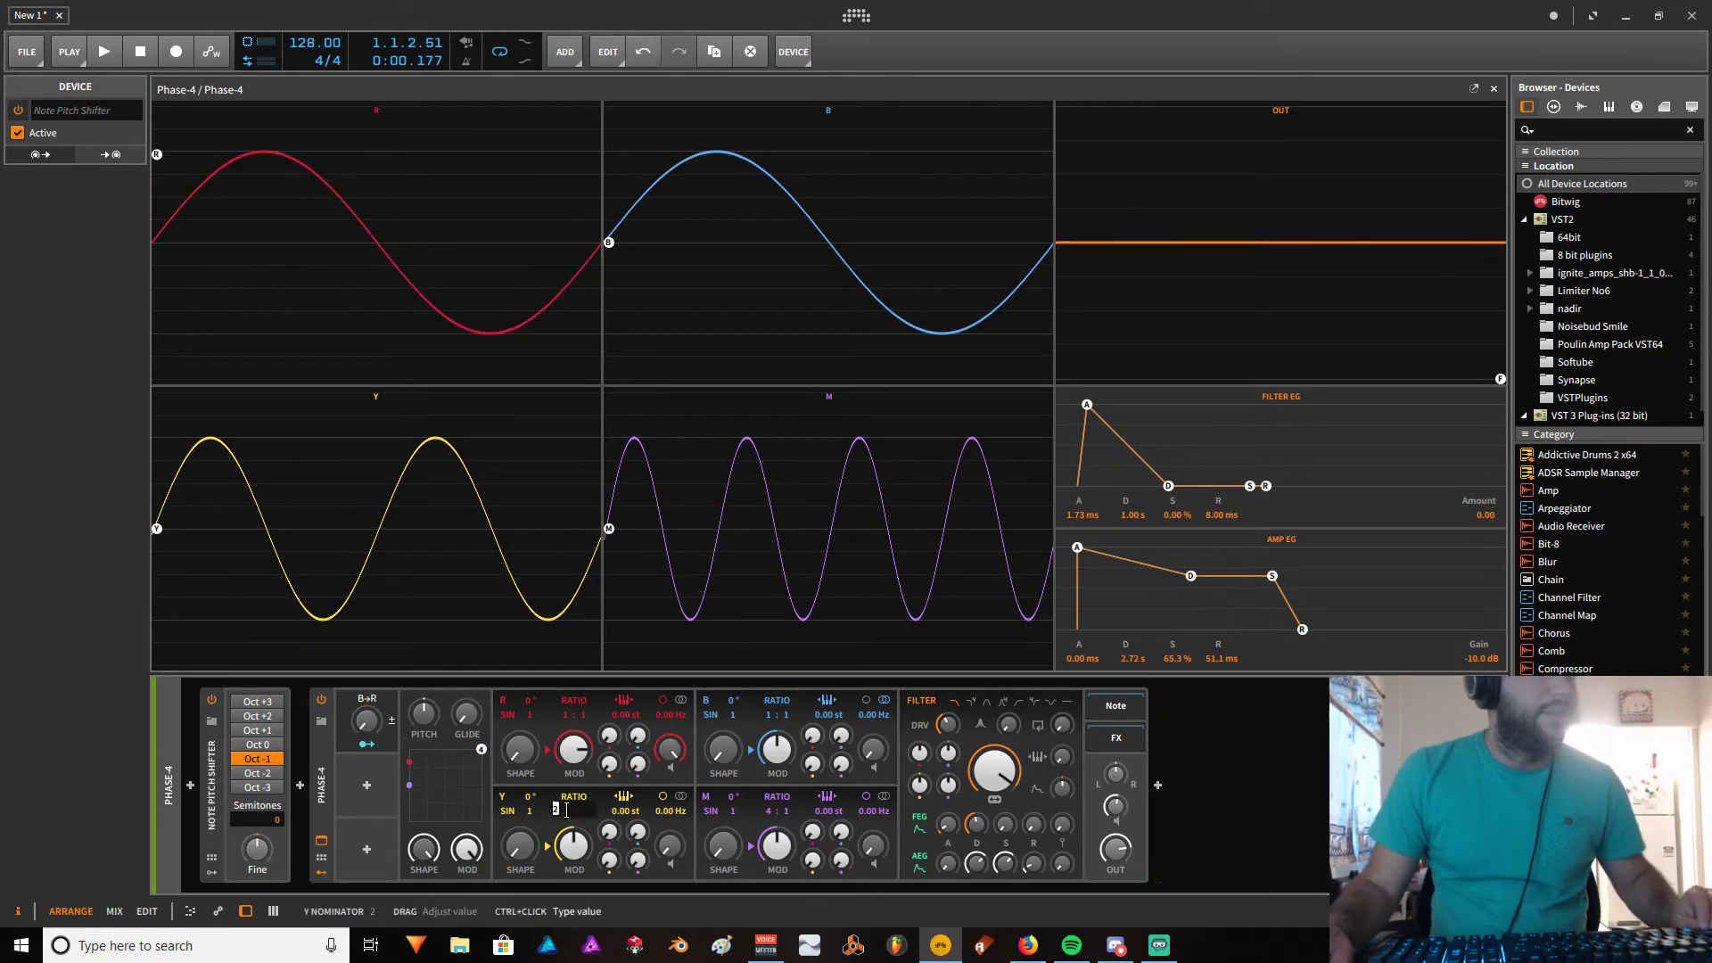
pyautogui.write('32 : 1')
pyautogui.press('Return')
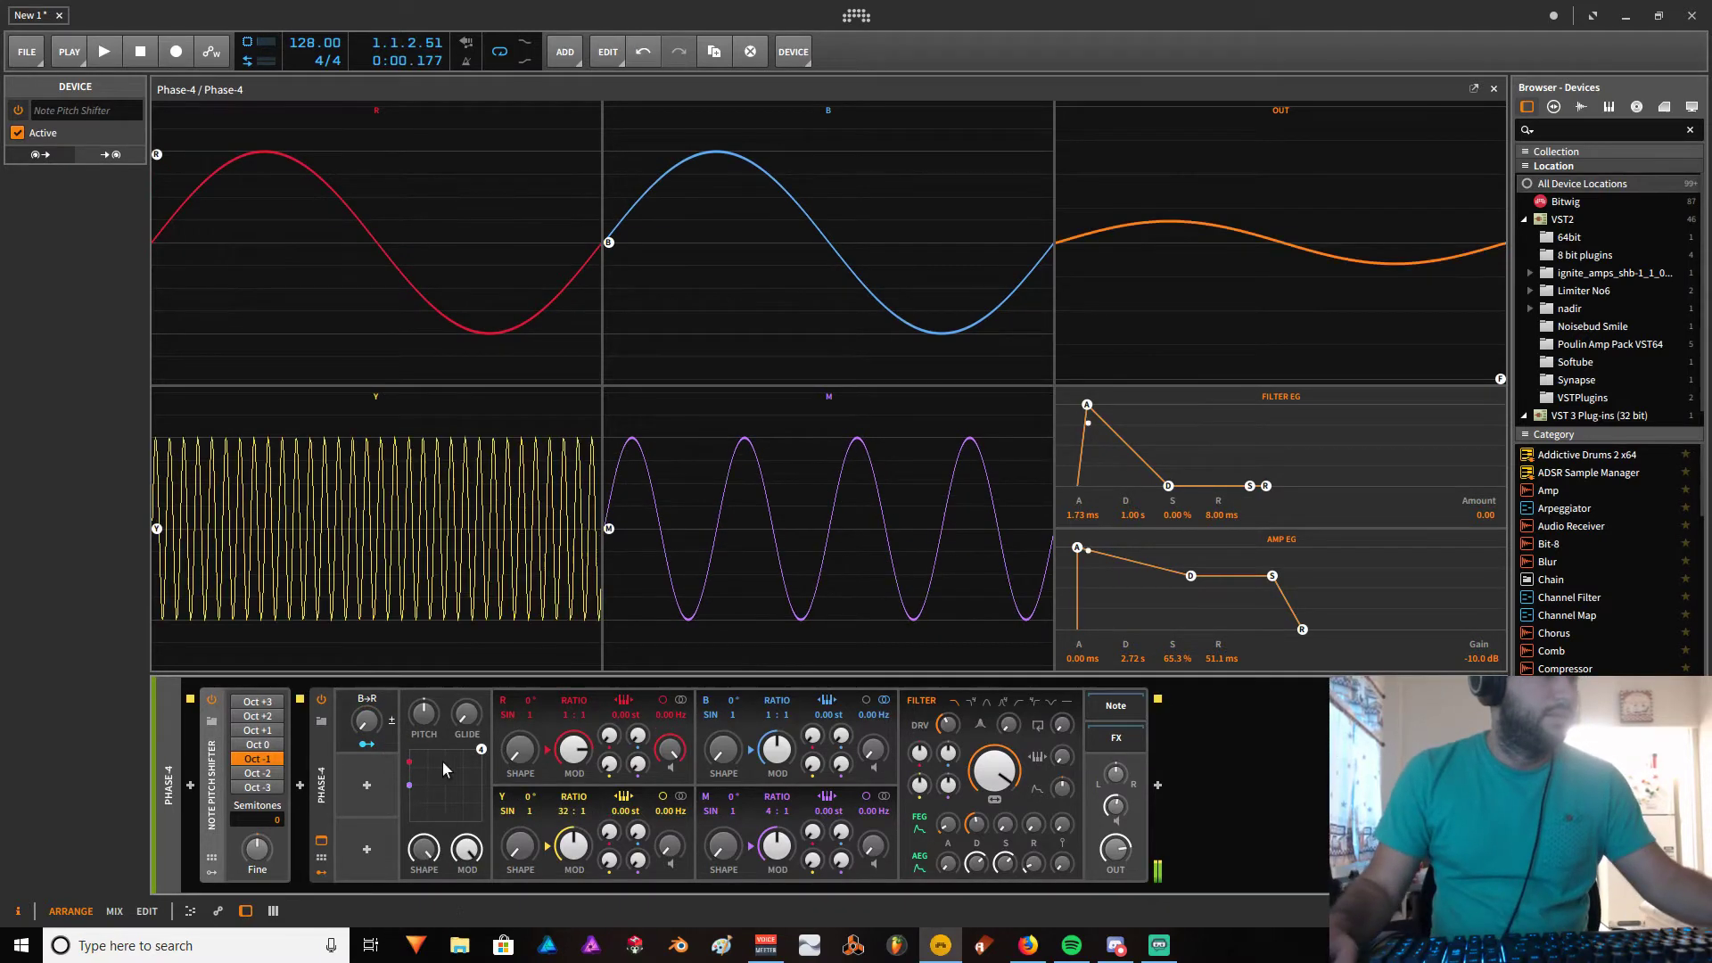
# Try out the Y→R modulation, return it to 0%, and map the macro to Y→R at 1.000.
pyautogui.moveTo(610, 766); pyautogui.dragTo(609, 762)
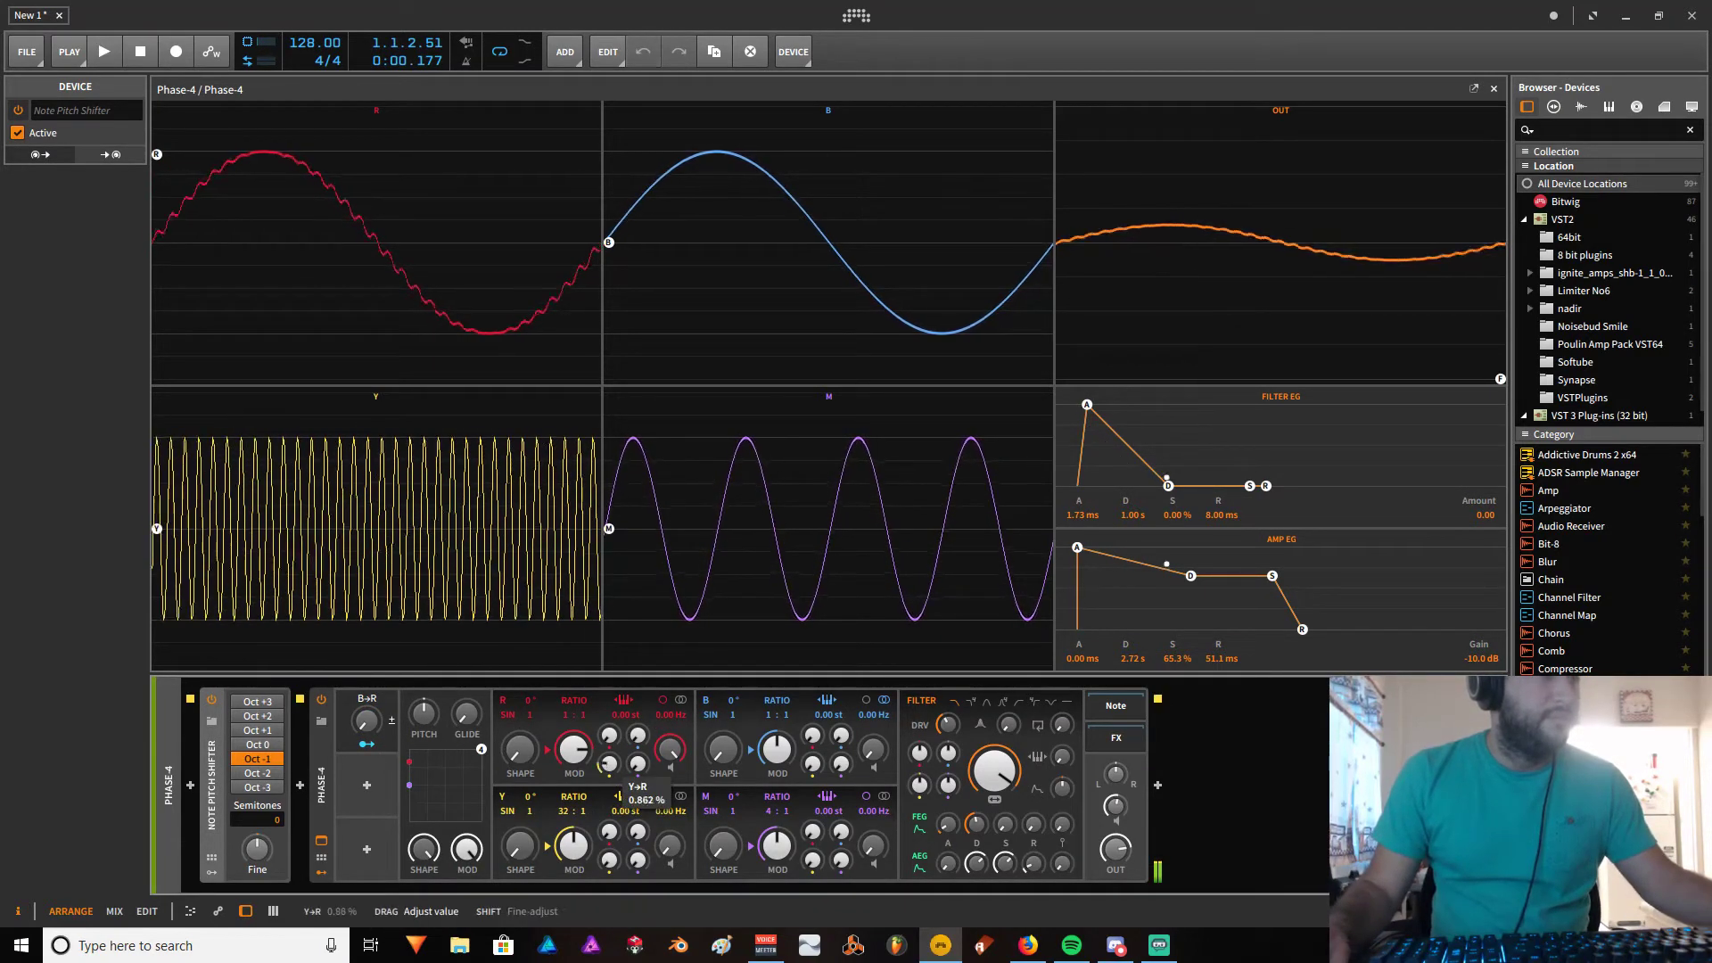
pyautogui.moveTo(366, 722)
pyautogui.mouseDown()
pyautogui.moveTo(366, 686)
pyautogui.moveTo(366, 724)
pyautogui.mouseUp()
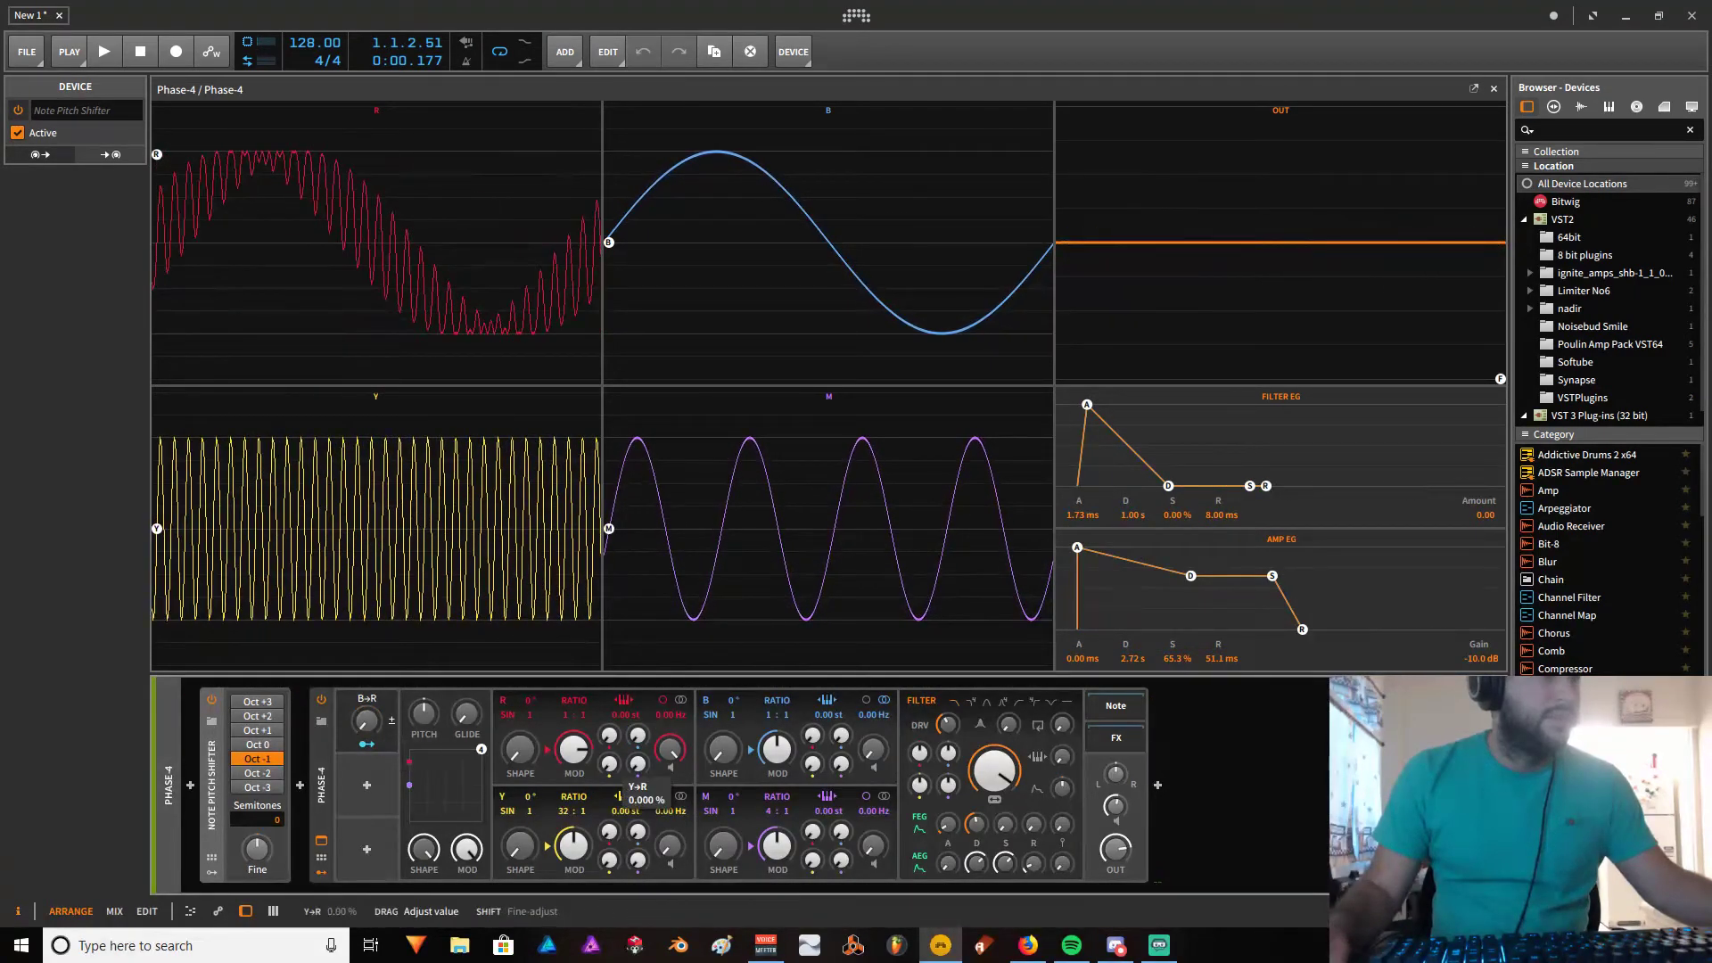
pyautogui.click(374, 752)
pyautogui.moveTo(616, 778); pyautogui.dragTo(615, 745)
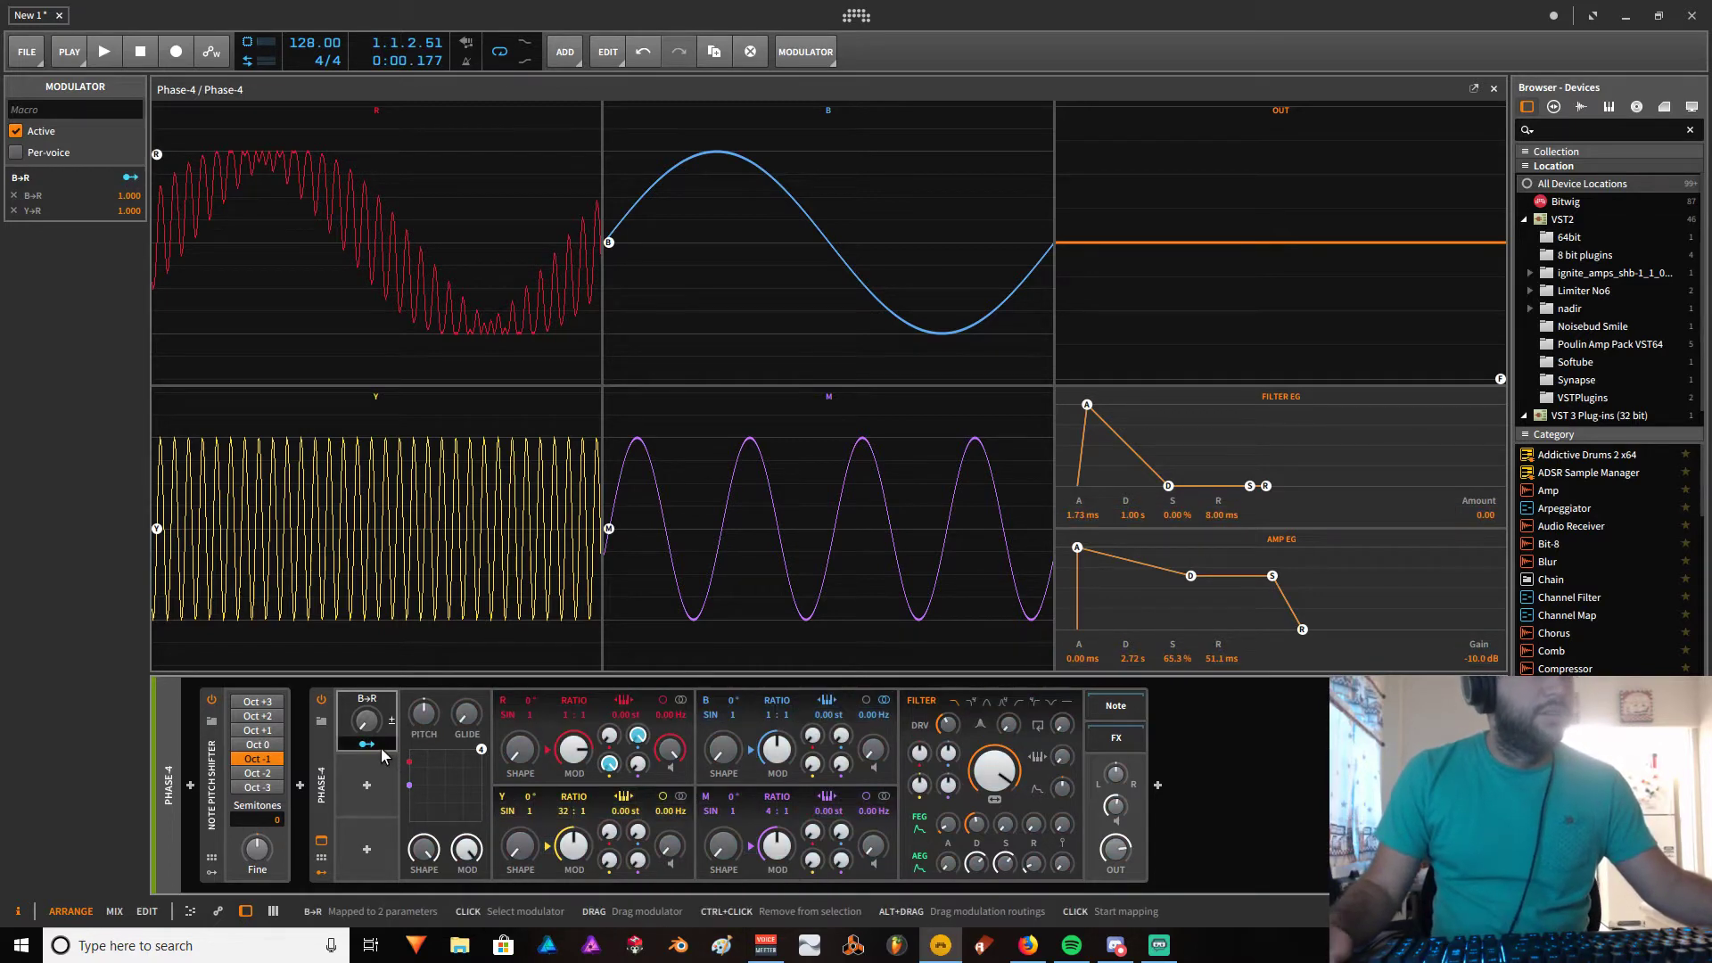
# Reduce the macro's Y→R modulation amount to 0.475, audition the change with macro sweeps, and return the macro to 0%.
pyautogui.moveTo(367, 723); pyautogui.dragTo(498, 728)
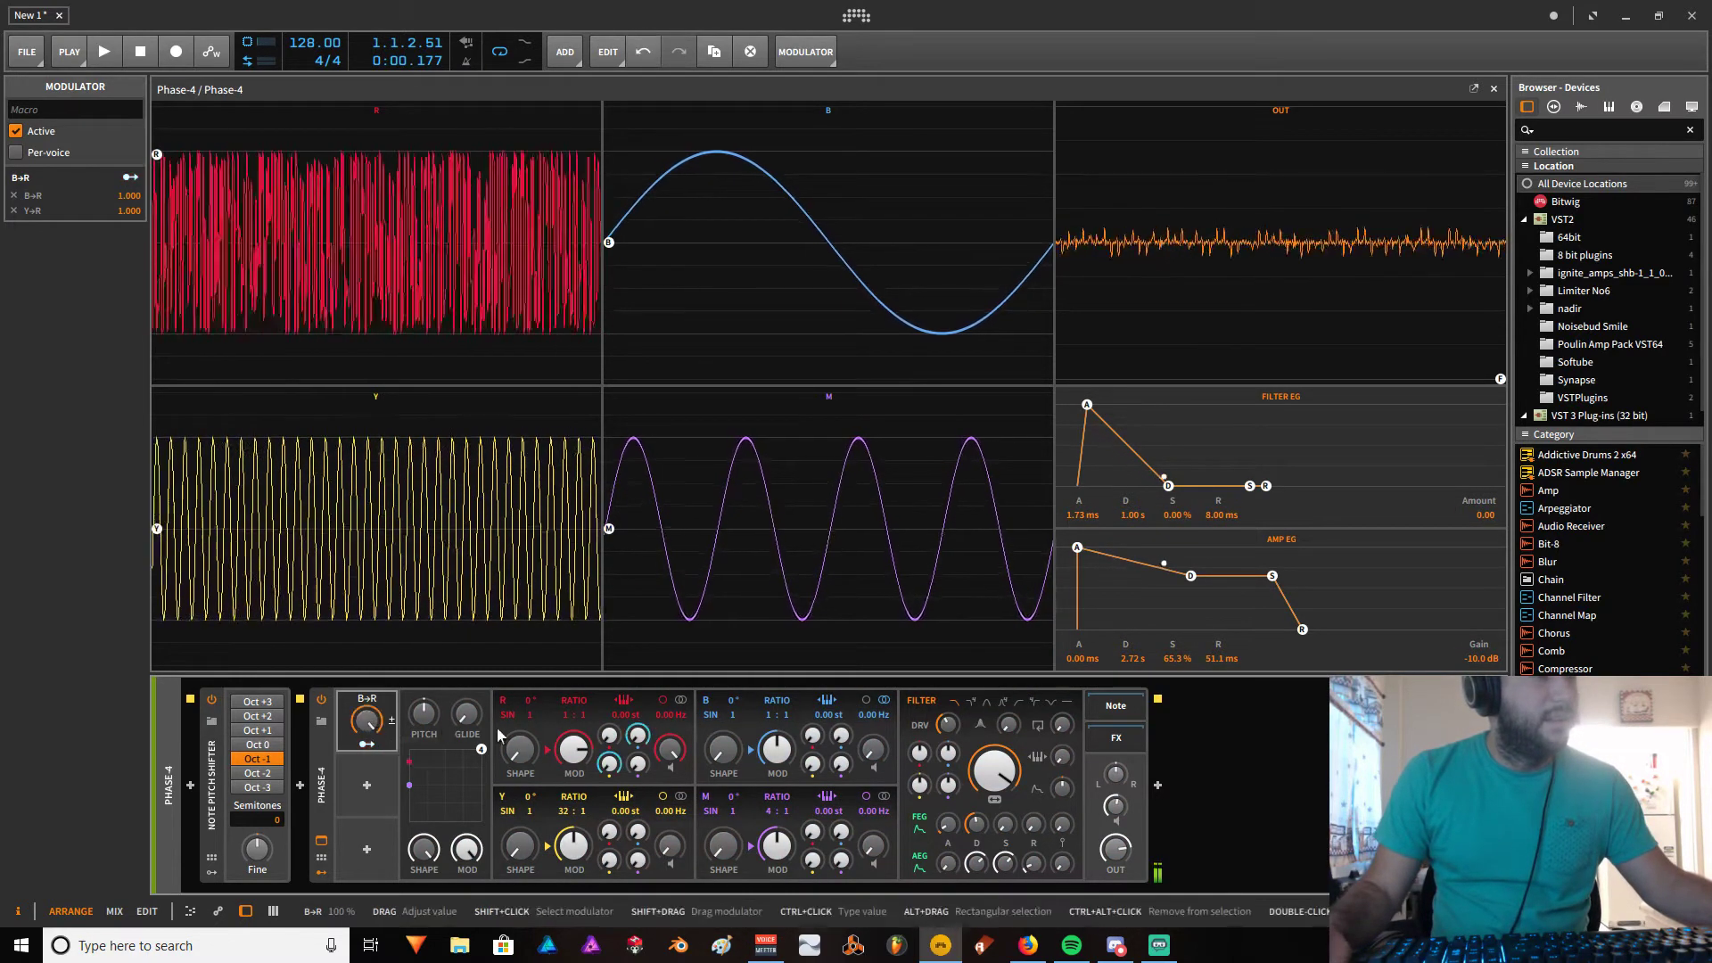
pyautogui.click(371, 745)
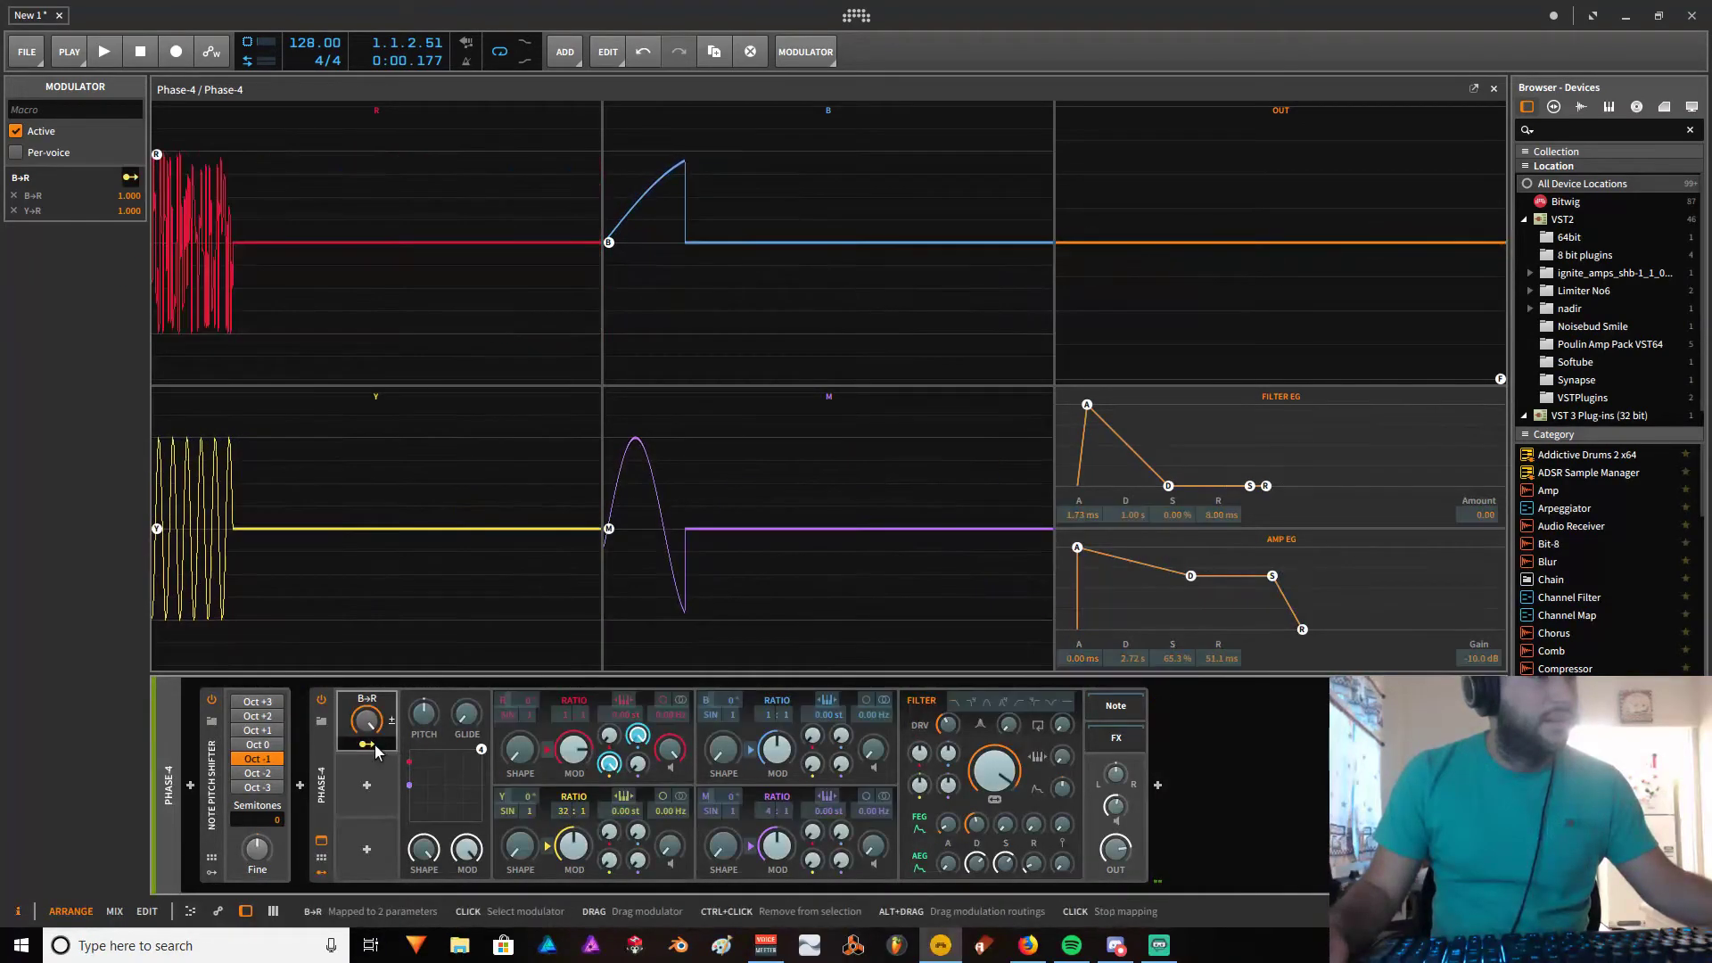
pyautogui.moveTo(609, 763); pyautogui.dragTo(609, 821)
pyautogui.moveTo(365, 722)
pyautogui.mouseDown()
pyautogui.moveTo(363, 745)
pyautogui.moveTo(366, 660)
pyautogui.mouseUp()
pyautogui.click(365, 745)
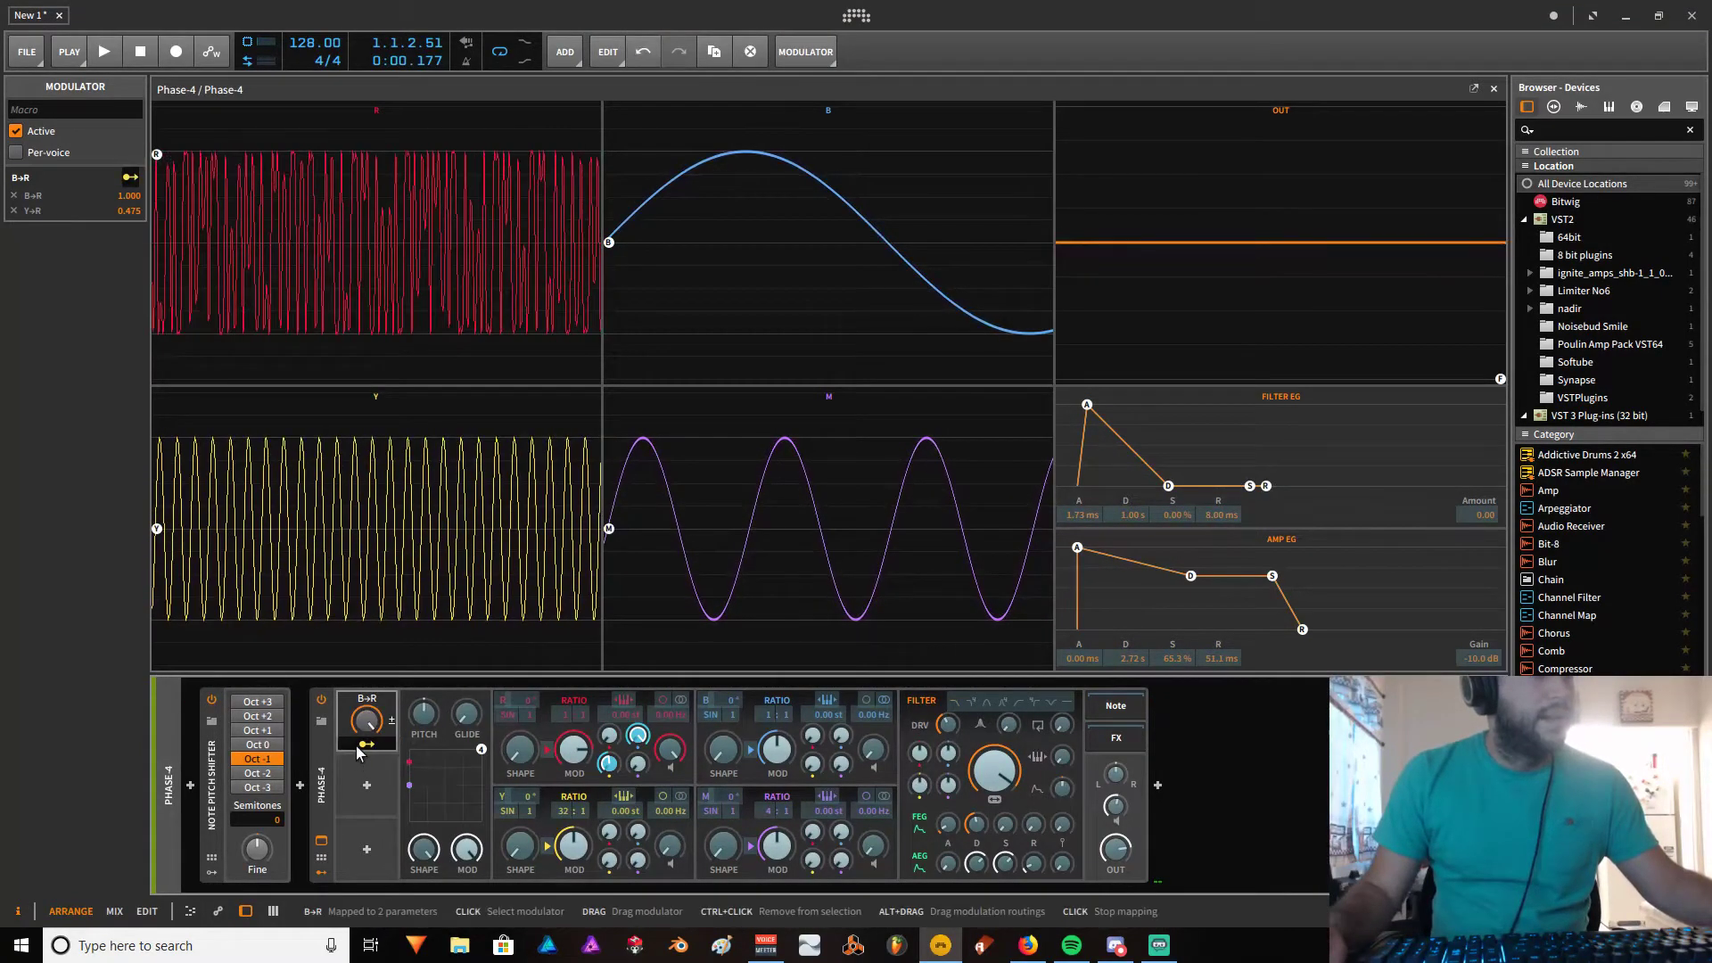
pyautogui.click(366, 744)
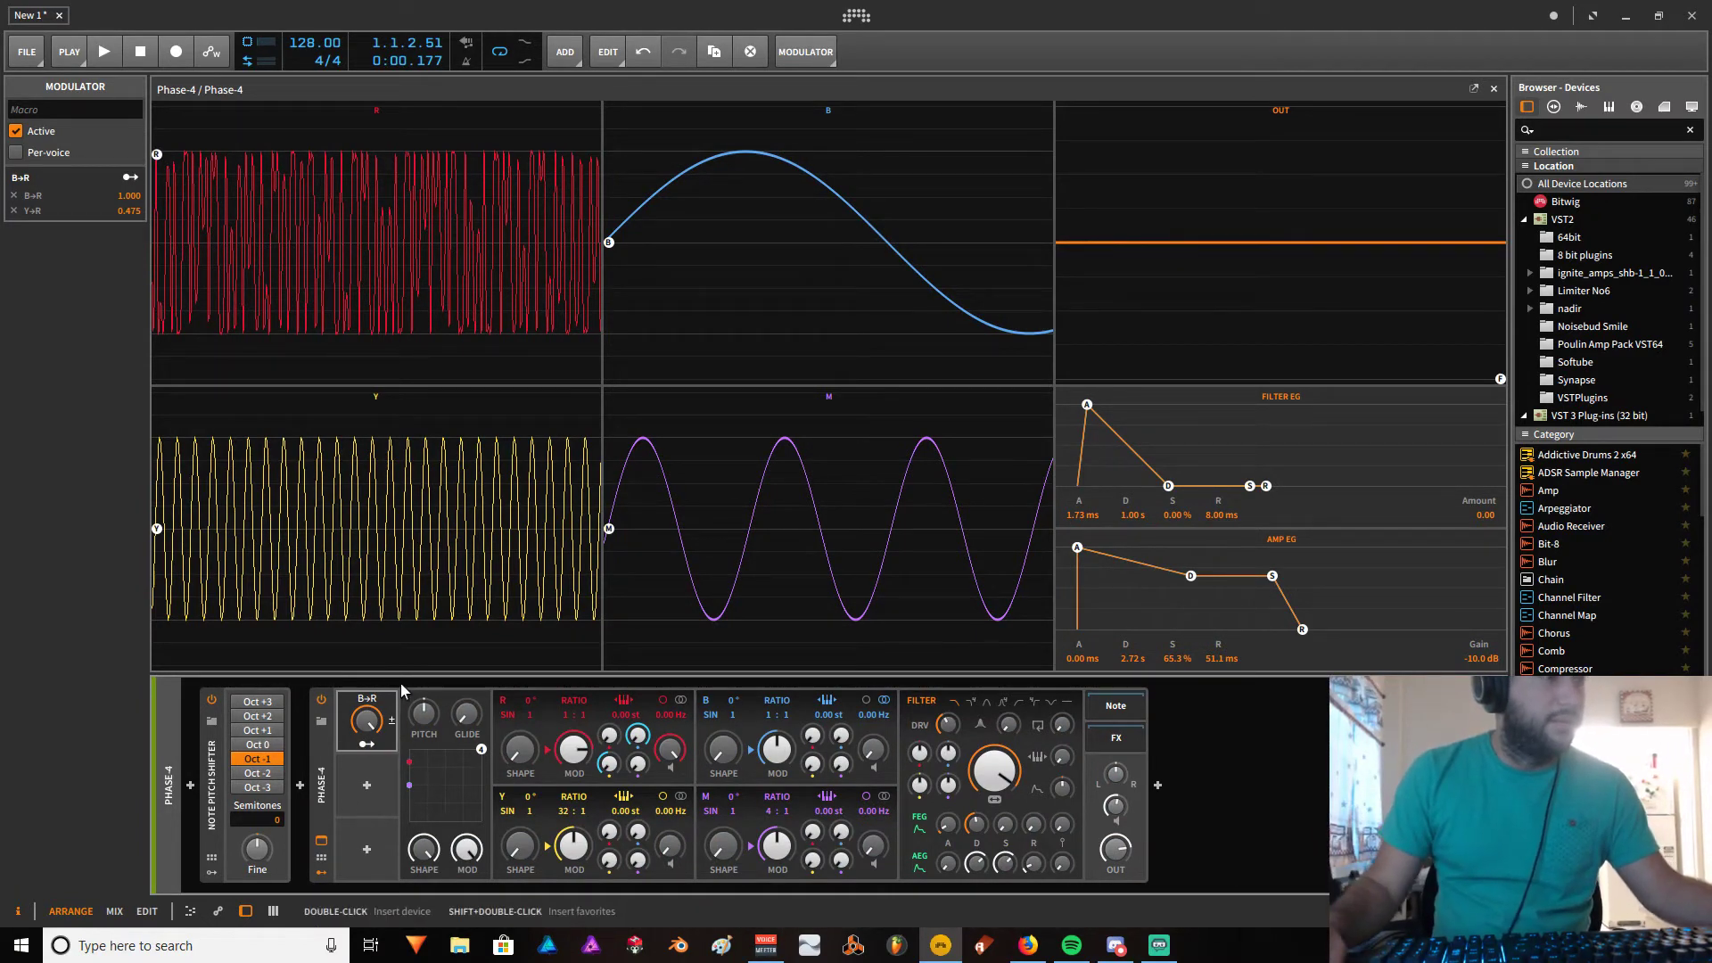
pyautogui.moveTo(373, 723)
pyautogui.mouseDown()
pyautogui.moveTo(373, 754)
pyautogui.moveTo(374, 722)
pyautogui.mouseUp()
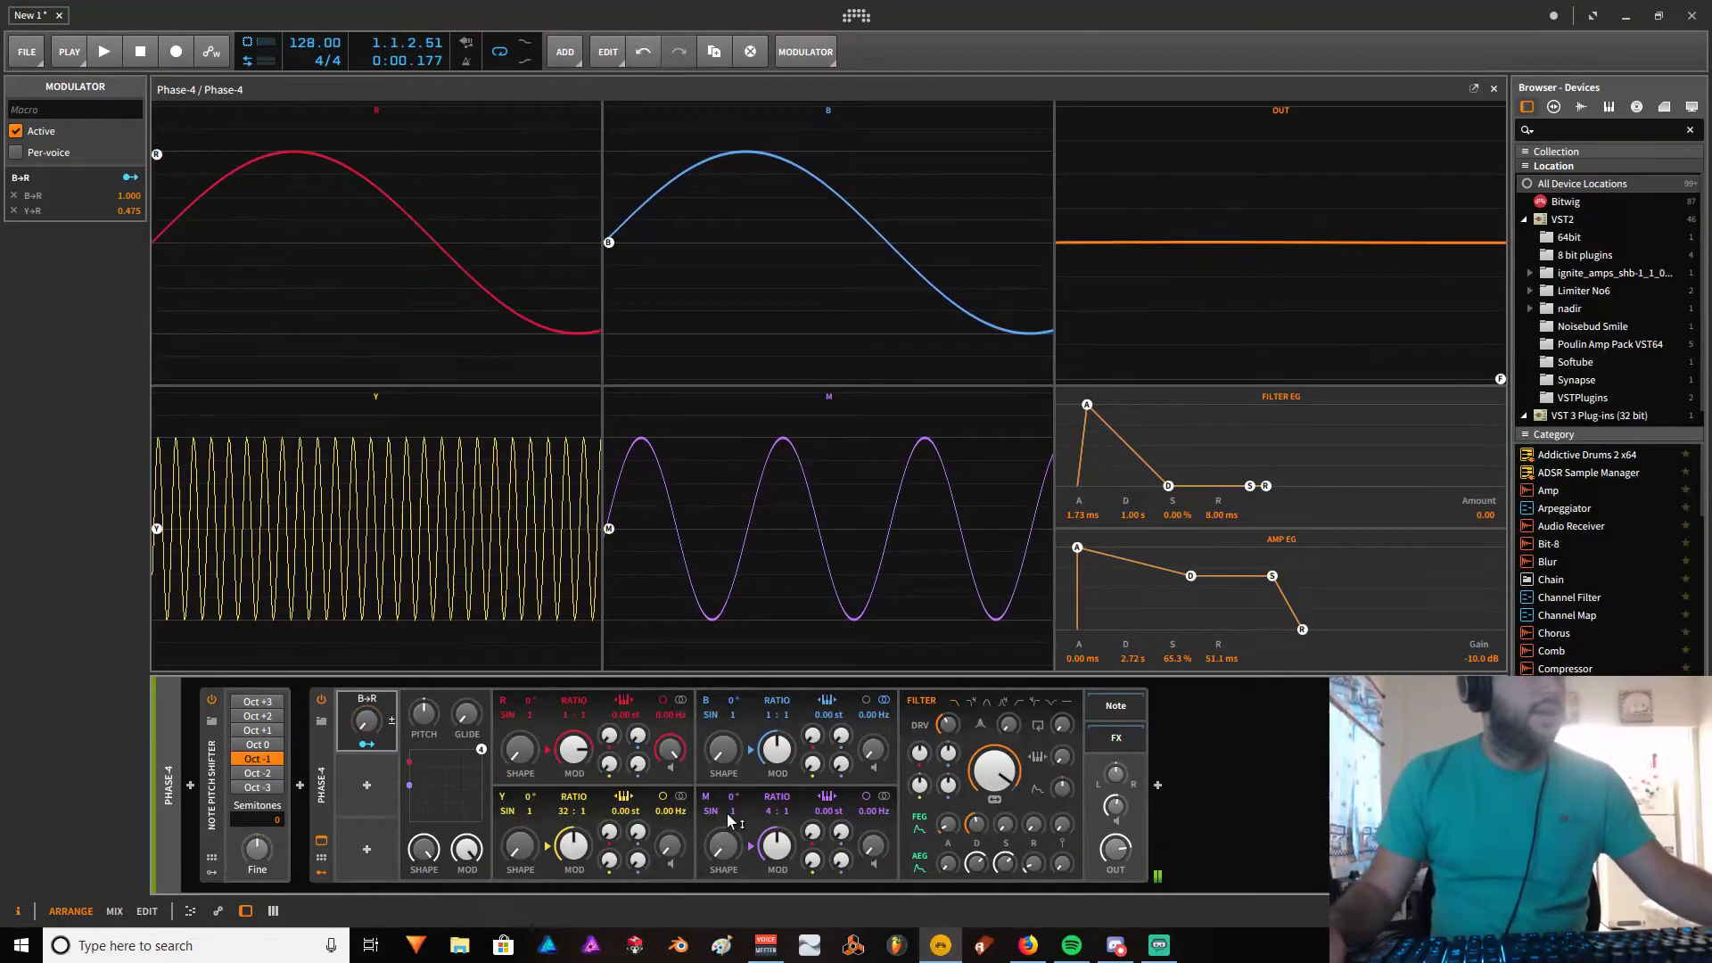
# Set oscillator M's ratio to 1:1.
pyautogui.keyDown('ctrl'); pyautogui.click(761, 813); pyautogui.keyUp('ctrl')
pyautogui.write('1')
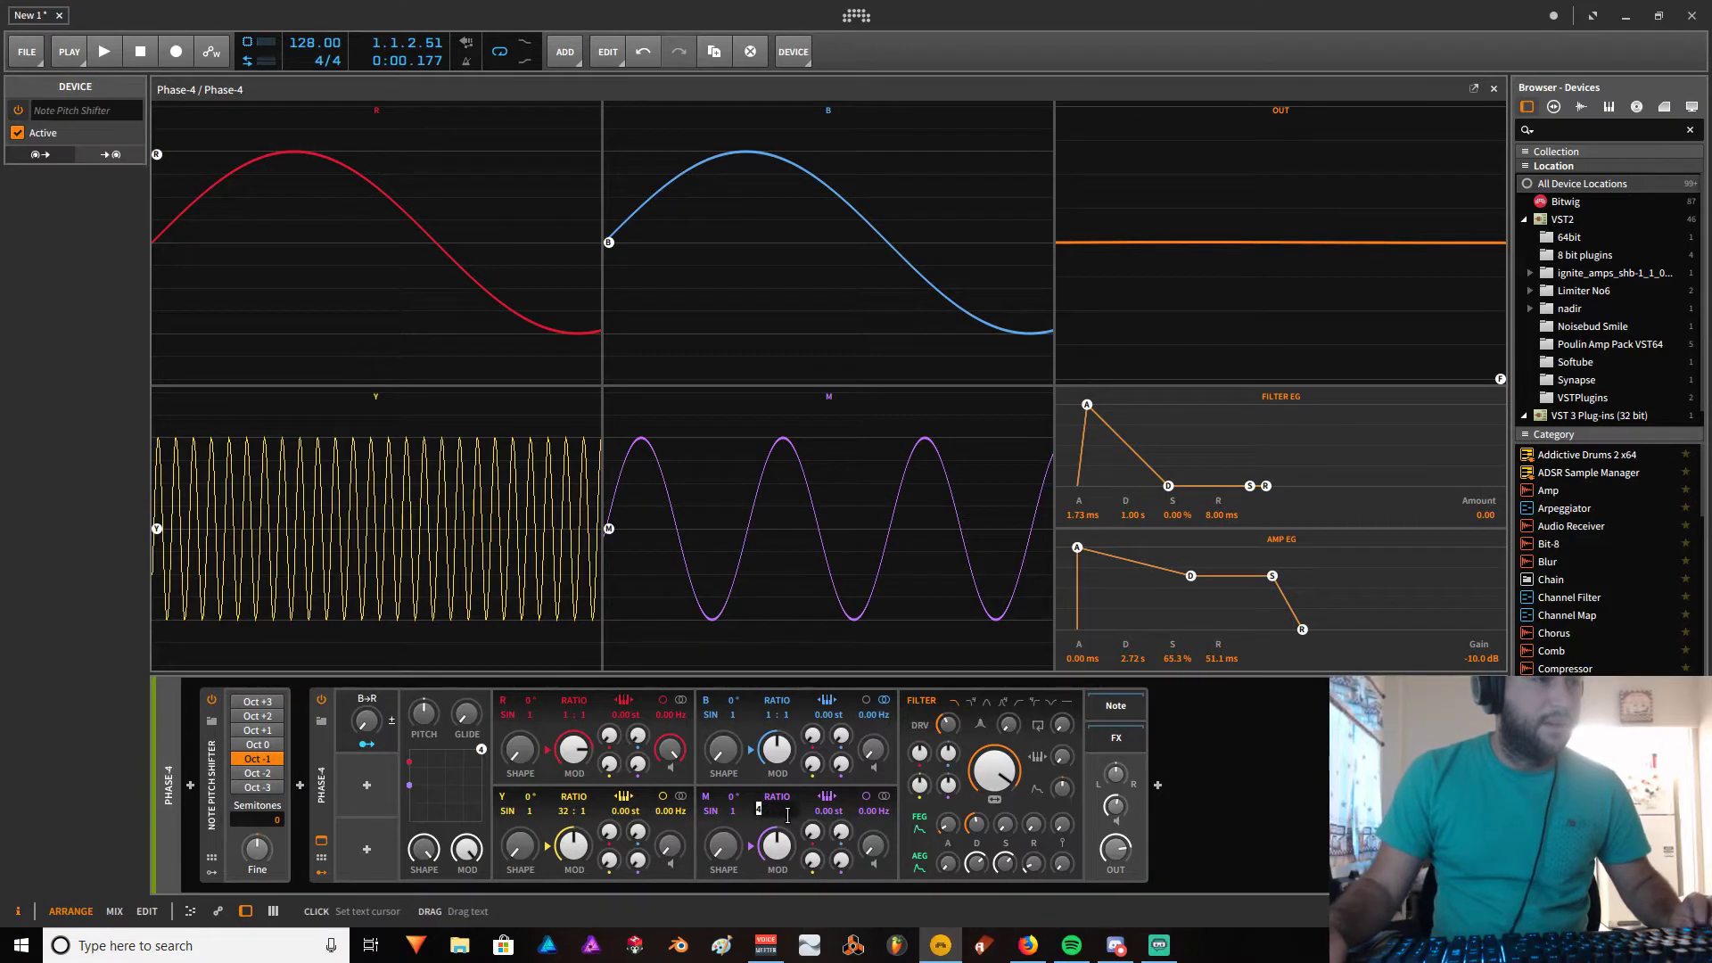
pyautogui.press('Return')
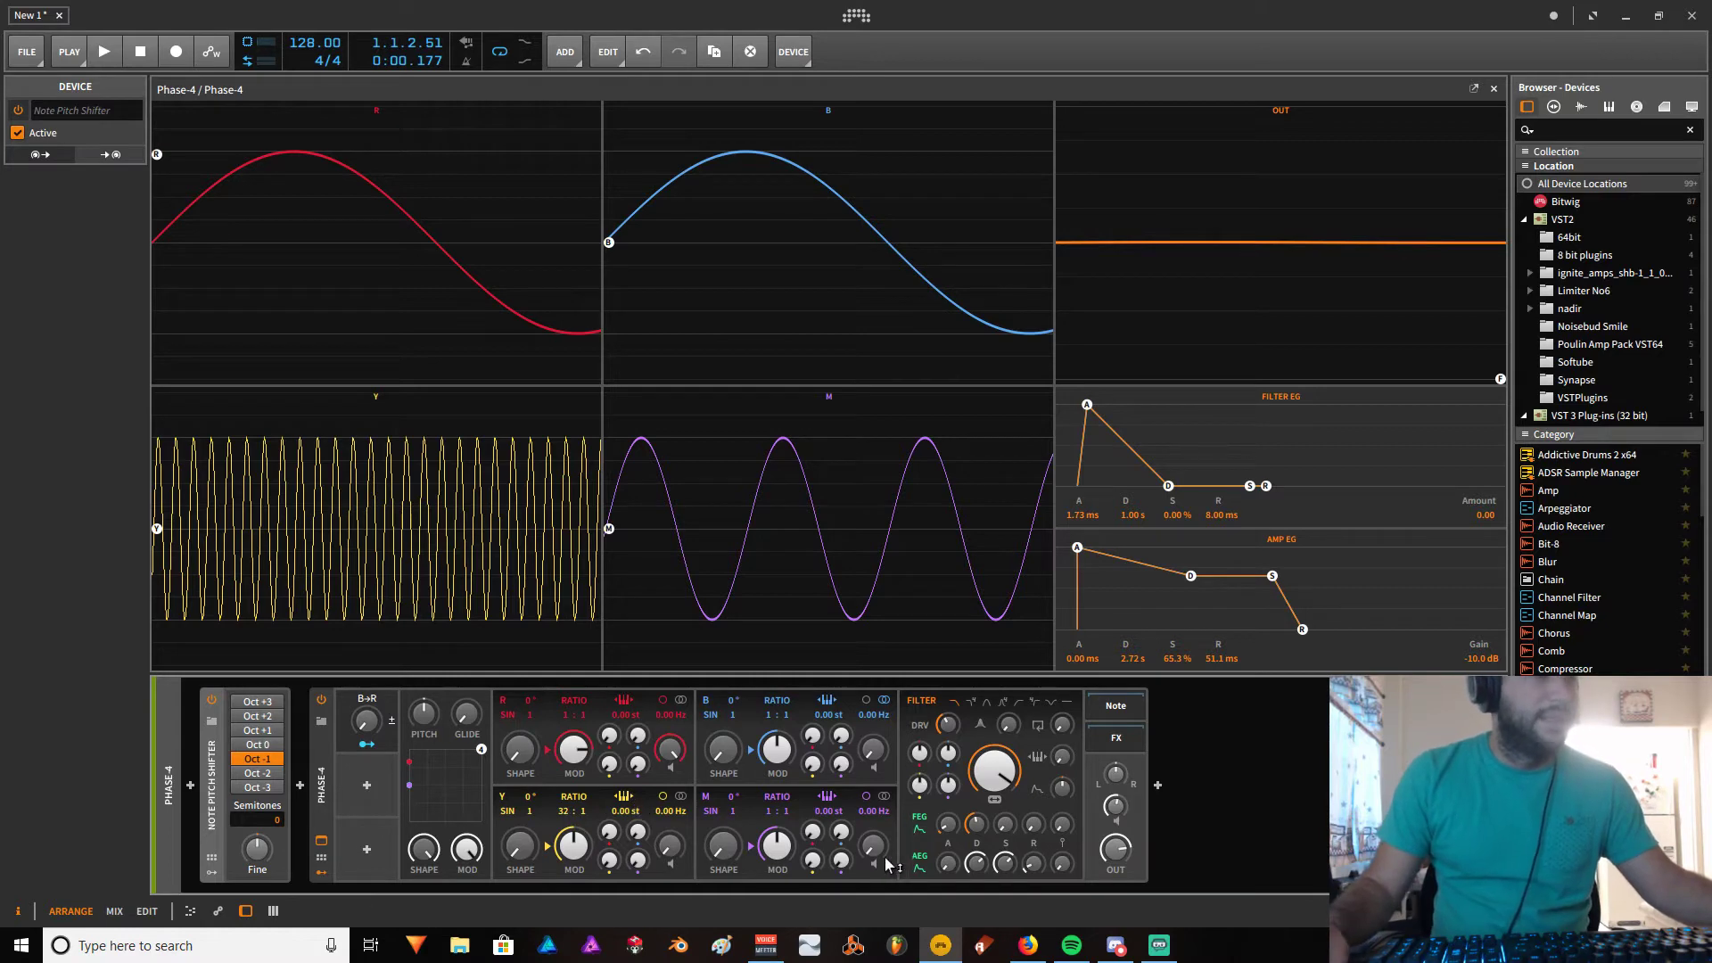
# Play a note with the macro fully raised and try out the Y→M and M→Y modulation amounts.
pyautogui.press('a')
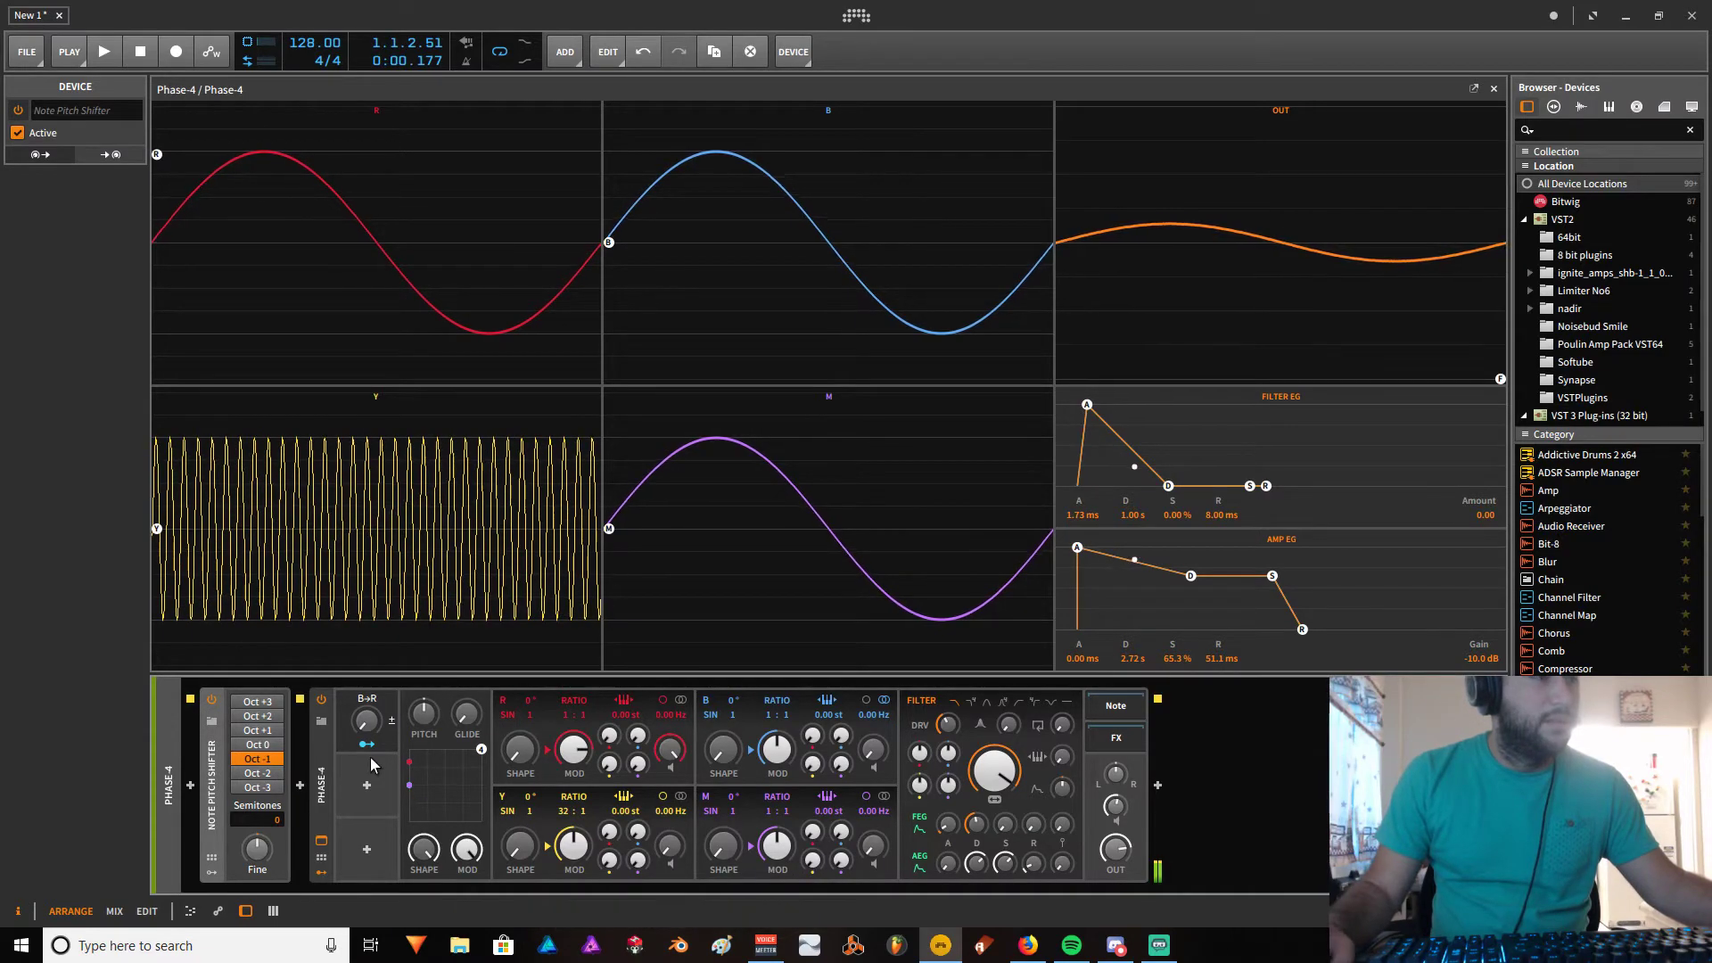
pyautogui.moveTo(366, 720); pyautogui.dragTo(612, 818)
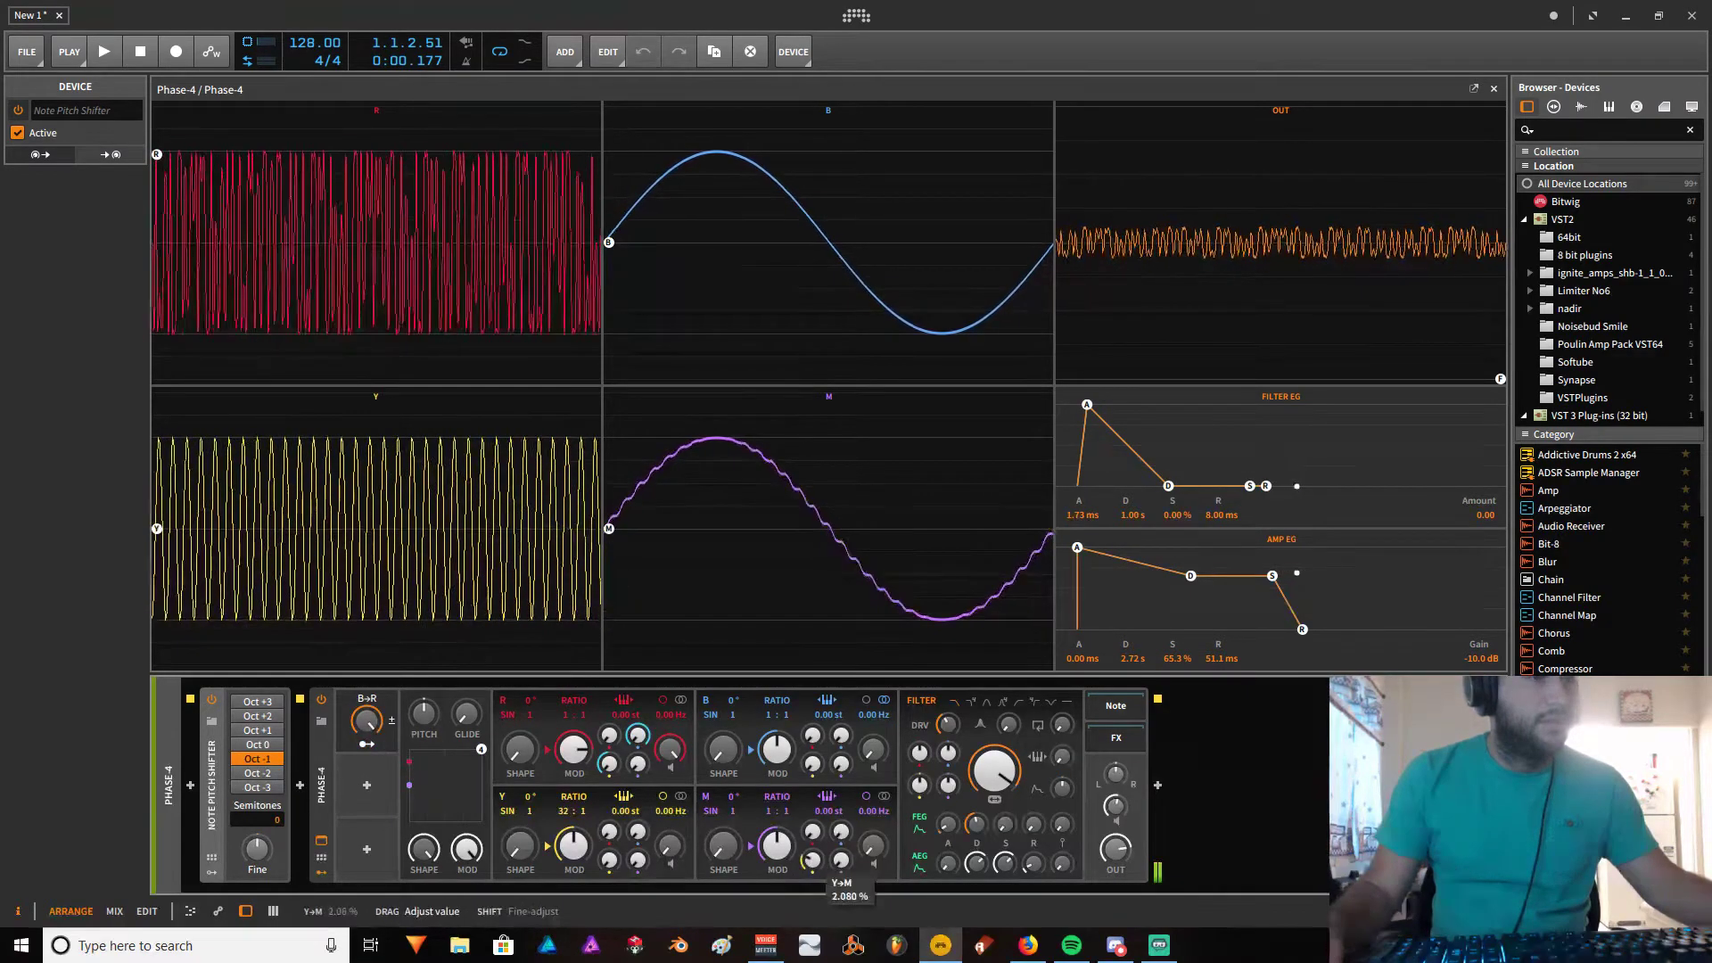
pyautogui.moveTo(812, 859)
pyautogui.mouseDown()
pyautogui.moveTo(812, 842)
pyautogui.moveTo(811, 878)
pyautogui.mouseUp()
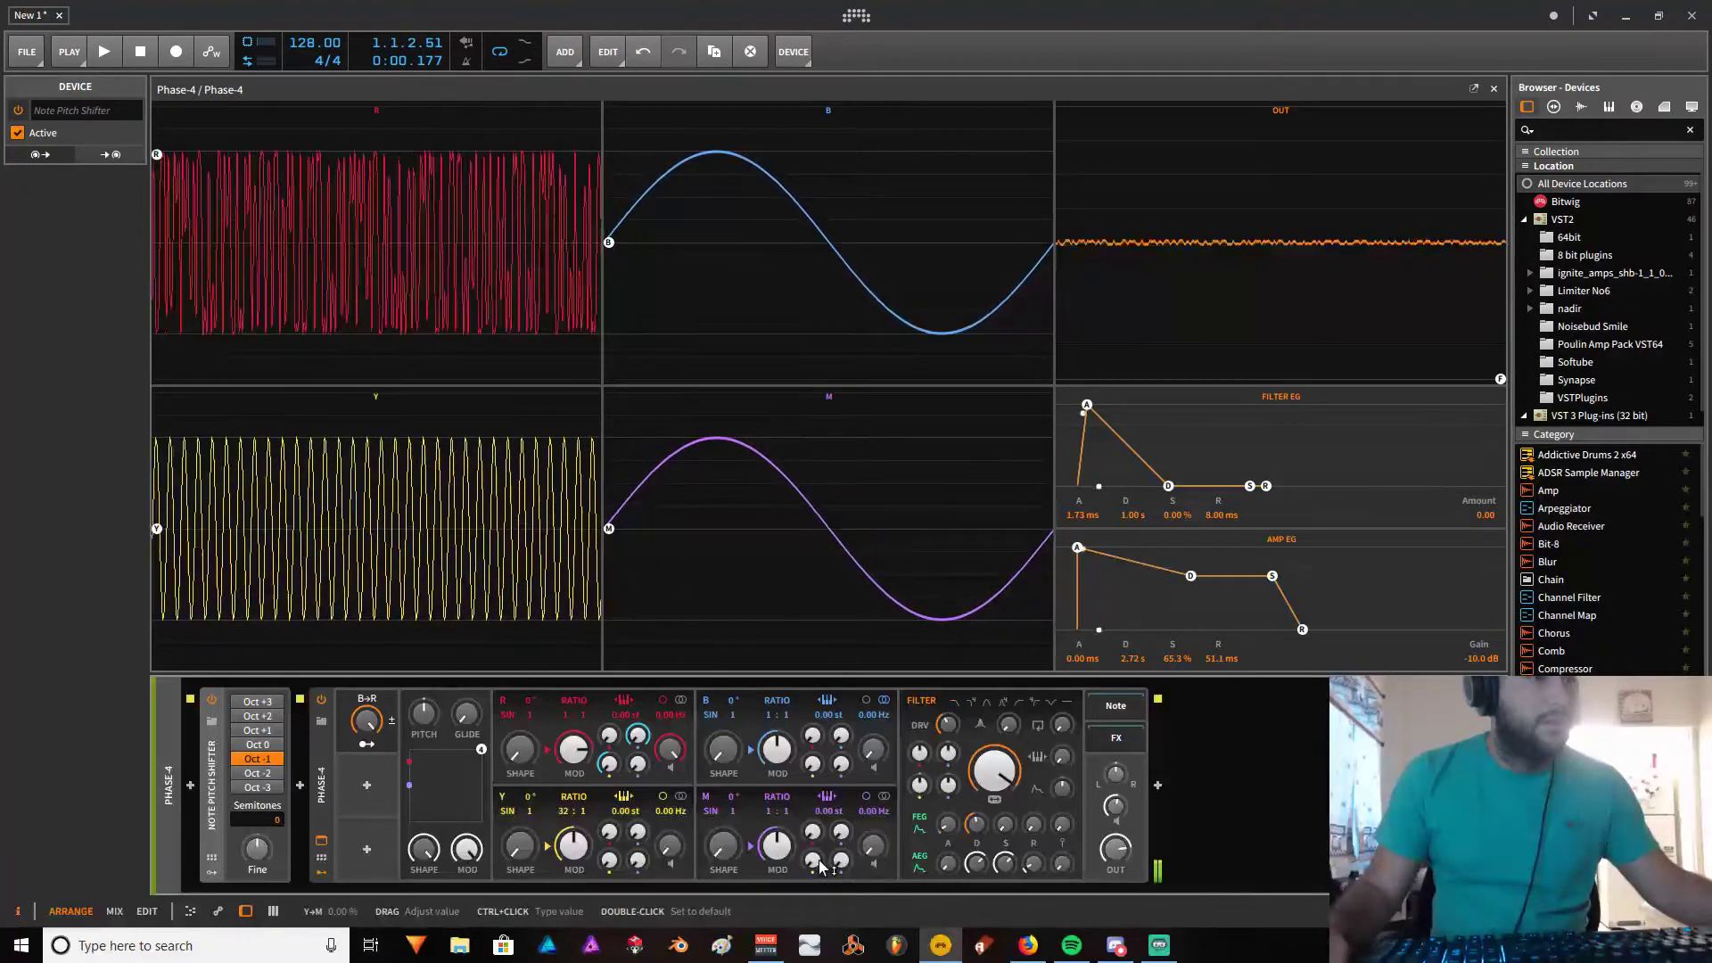
pyautogui.moveTo(638, 858)
pyautogui.mouseDown()
pyautogui.moveTo(638, 838)
pyautogui.moveTo(637, 883)
pyautogui.mouseUp()
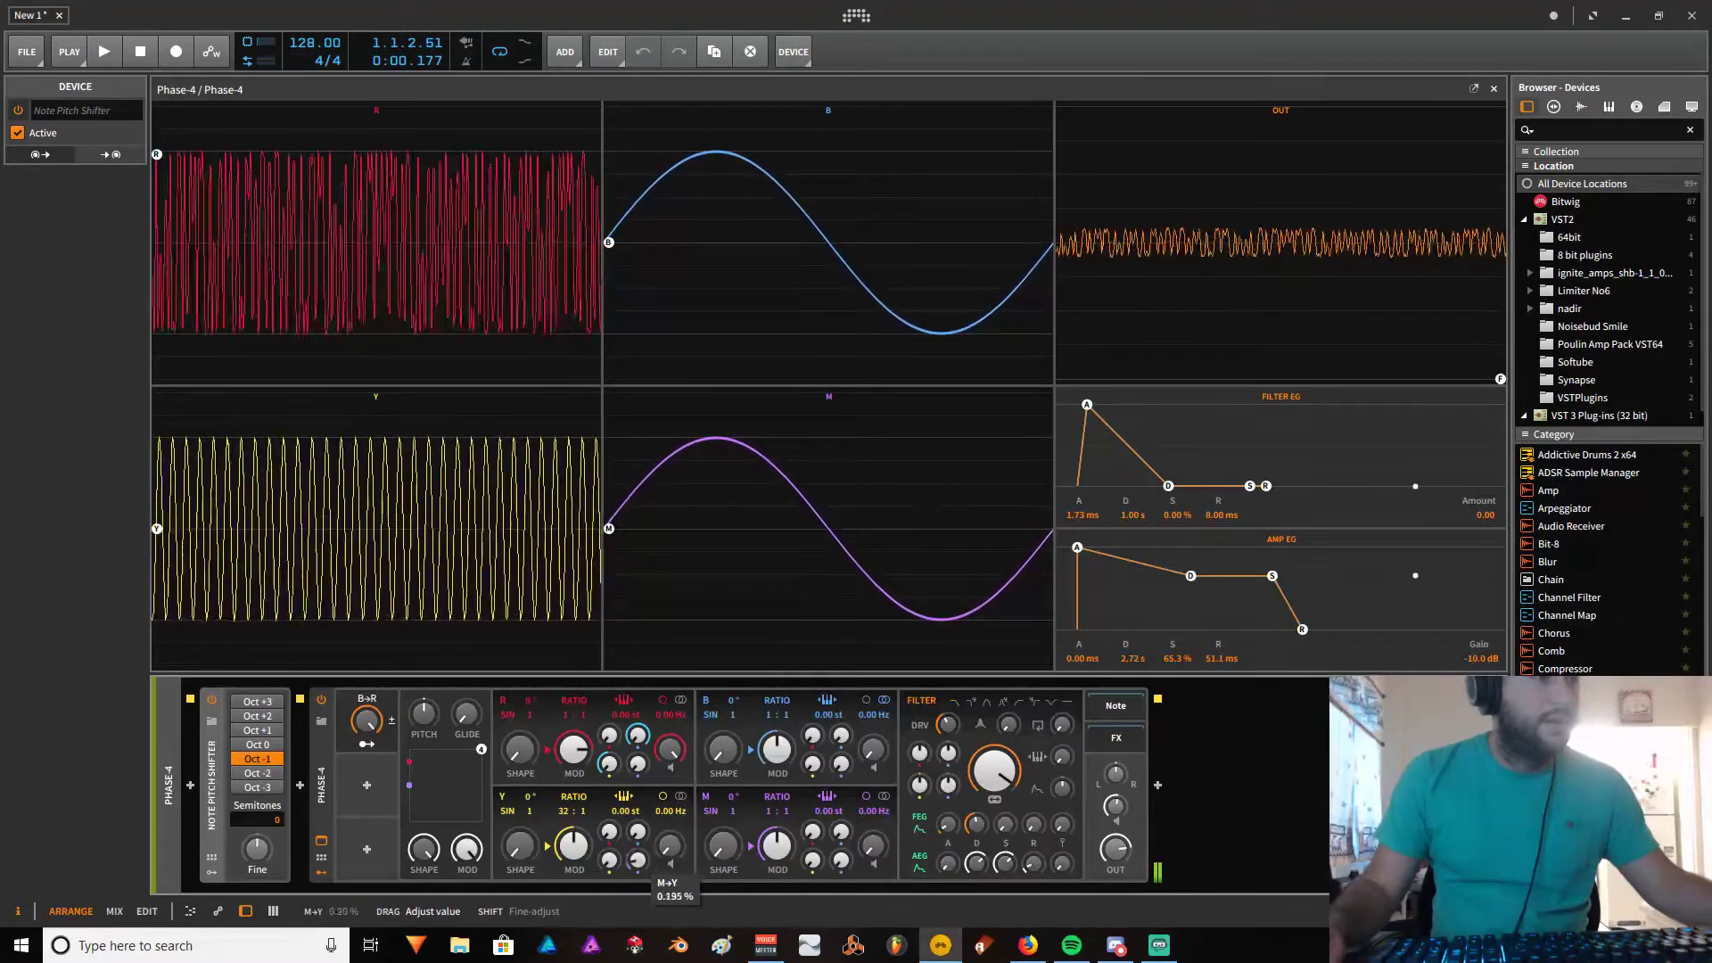
# Map the macro to oscillator Y's M→Y modulation at 1.000.
pyautogui.click(361, 747)
pyautogui.click(361, 747)
pyautogui.moveTo(637, 859); pyautogui.dragTo(637, 852)
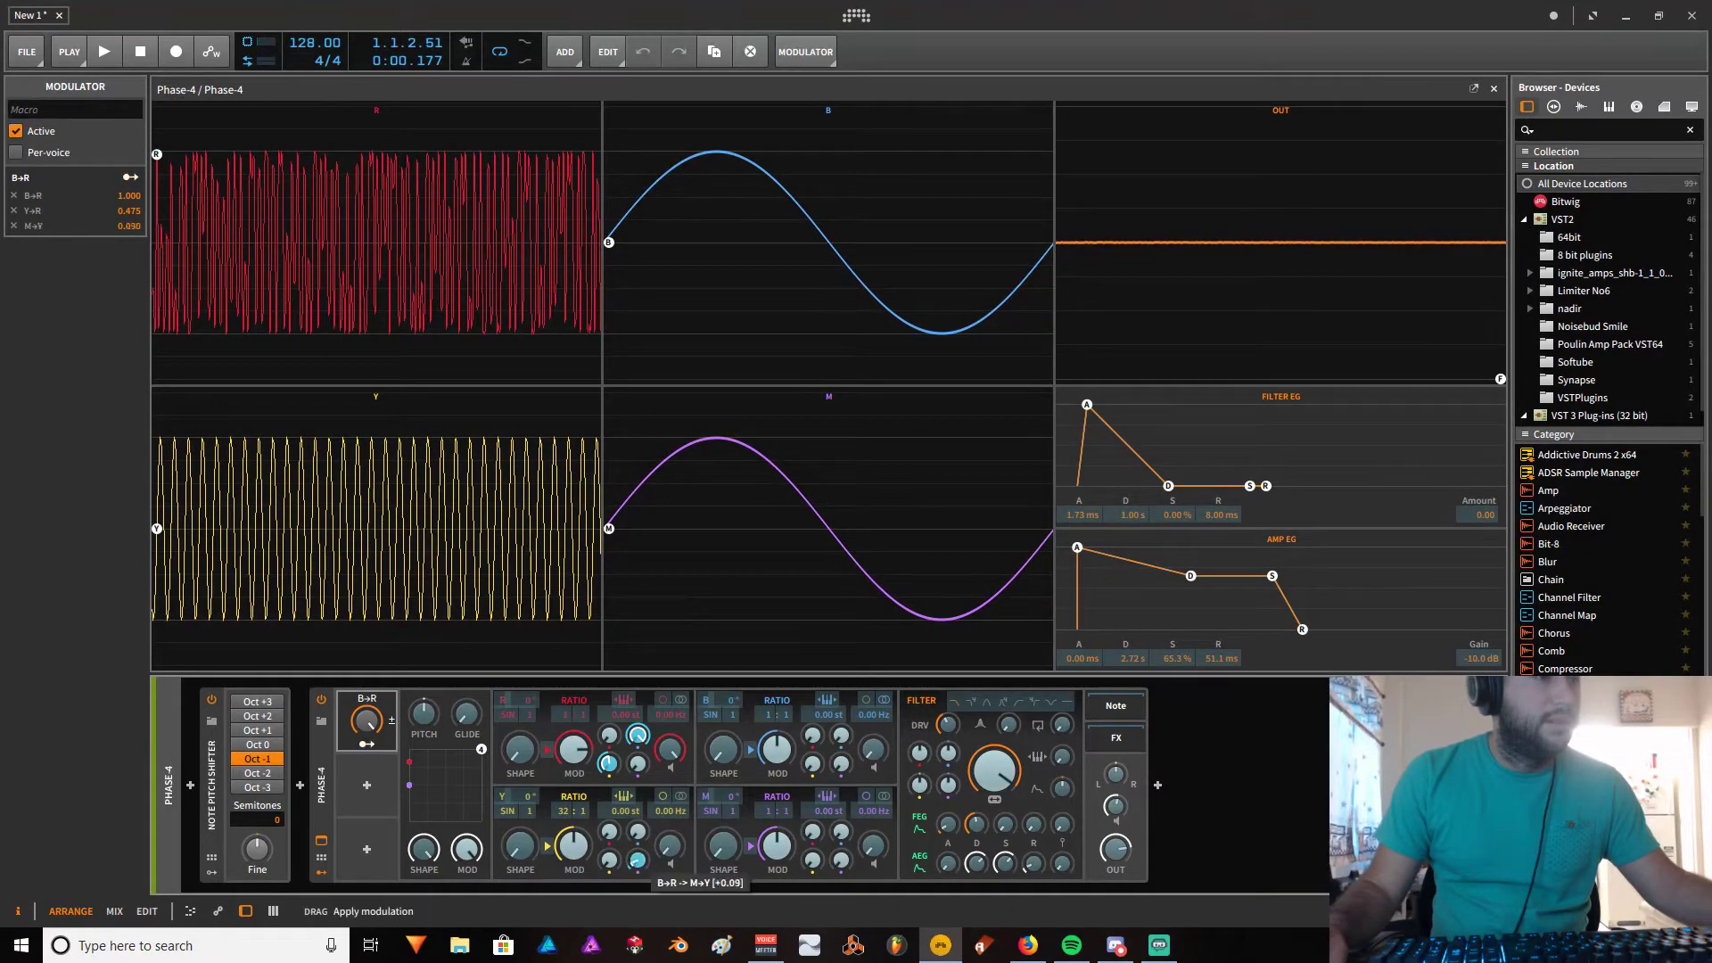
pyautogui.click(366, 743)
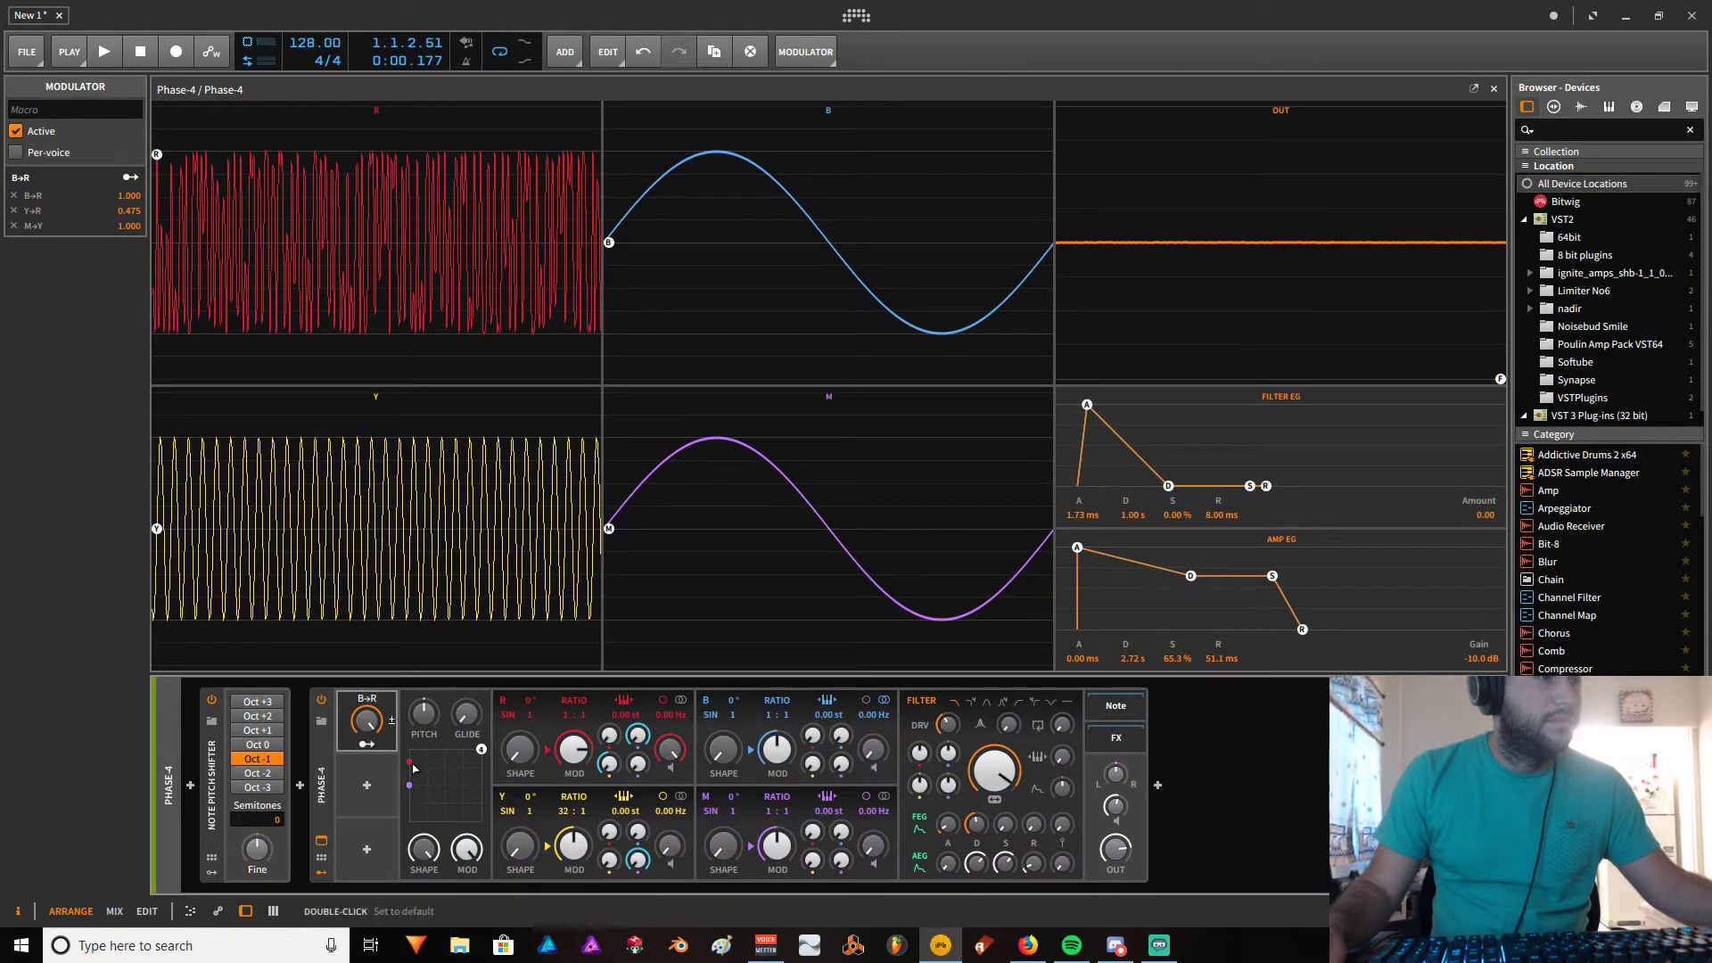
pyautogui.click(371, 759)
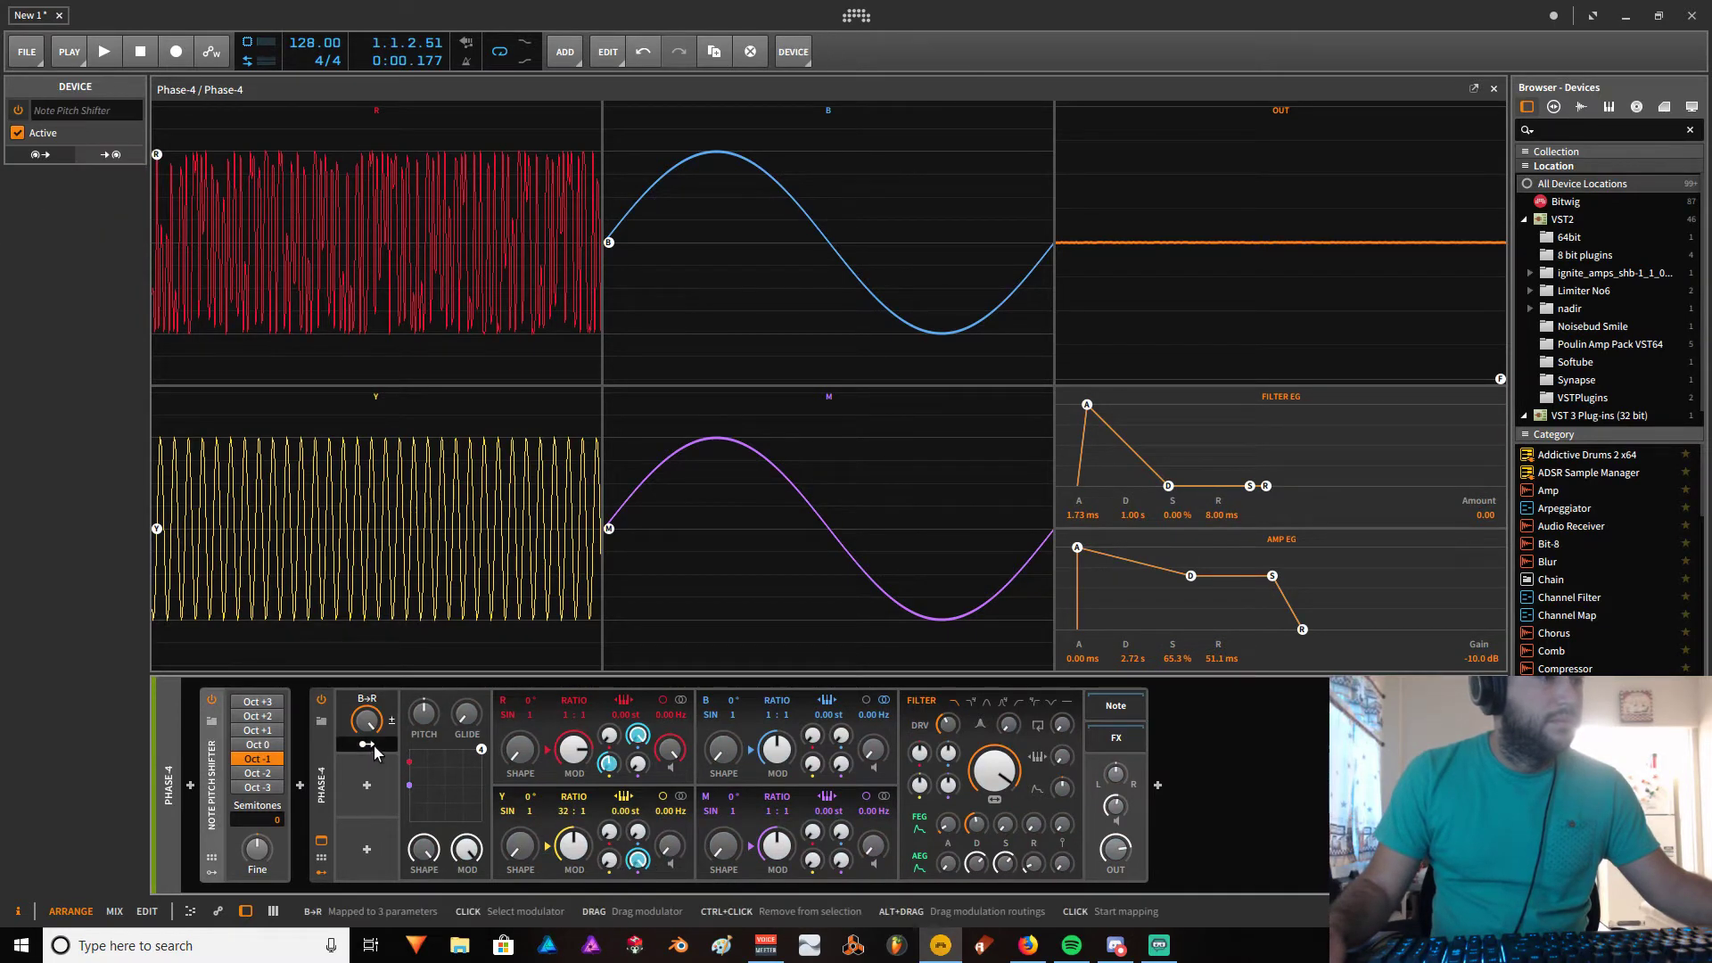
# Set the Note Pitch Shifter to Oct -2 and audition the sound with the macro, leaving it at 0%.
pyautogui.moveTo(371, 724)
pyautogui.mouseDown()
pyautogui.moveTo(371, 762)
pyautogui.moveTo(365, 677)
pyautogui.moveTo(366, 740)
pyautogui.mouseUp()
pyautogui.click(264, 774)
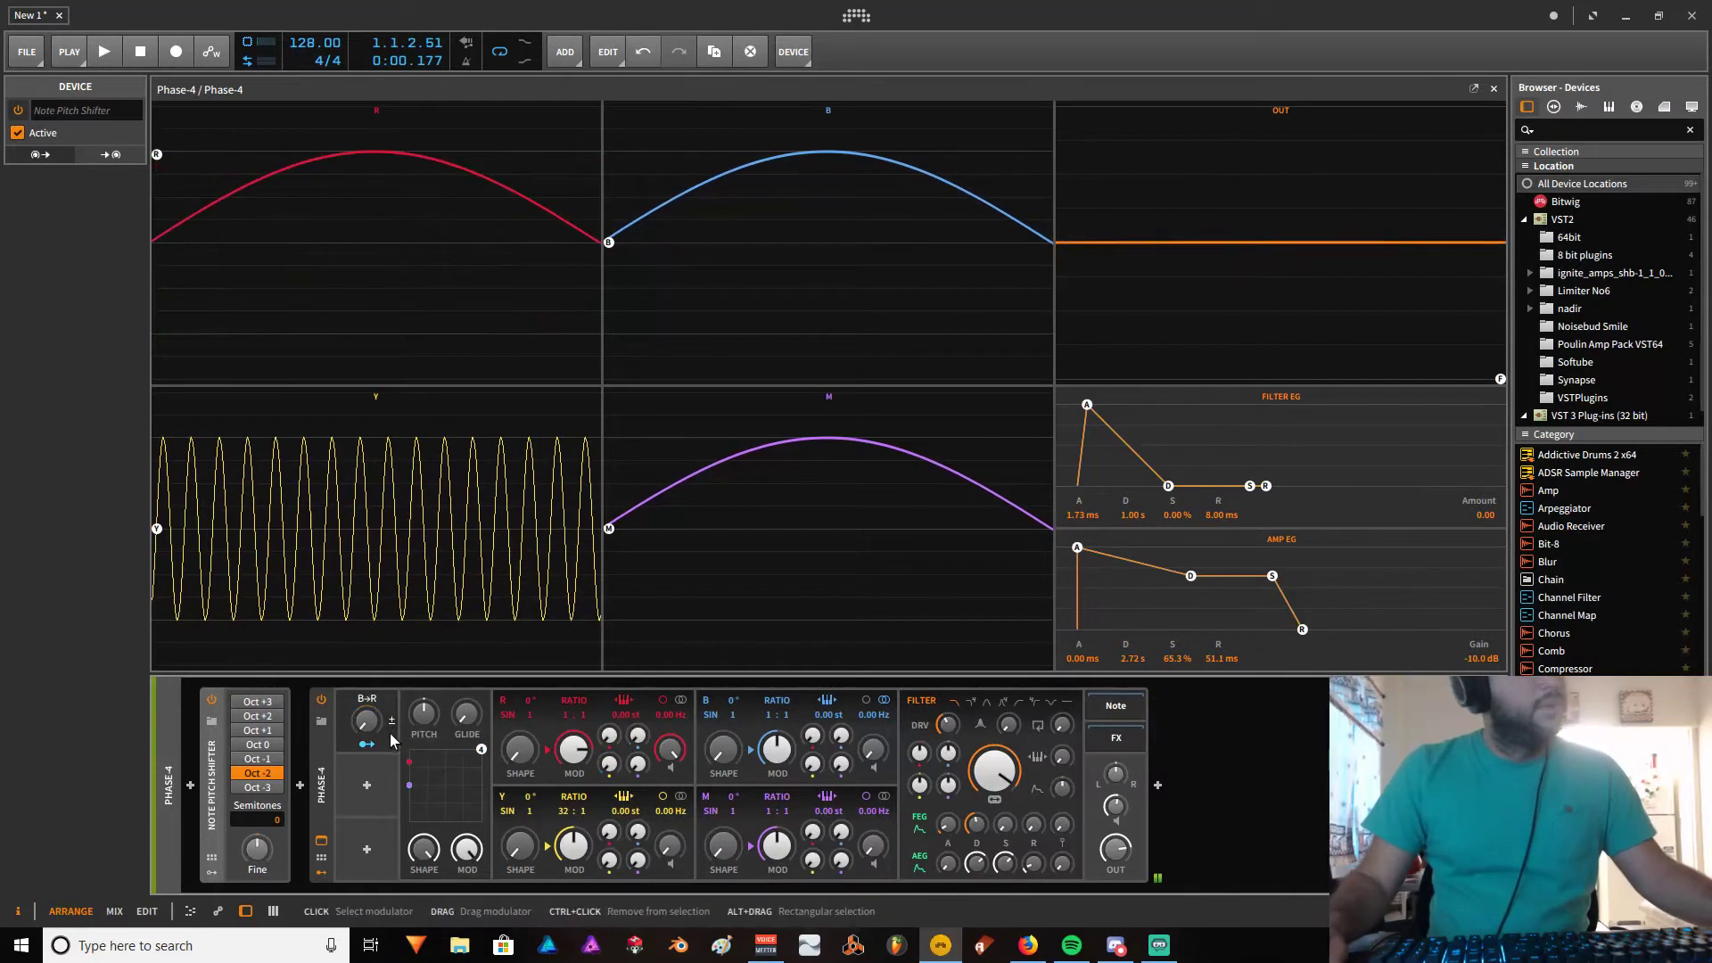
pyautogui.click(366, 744)
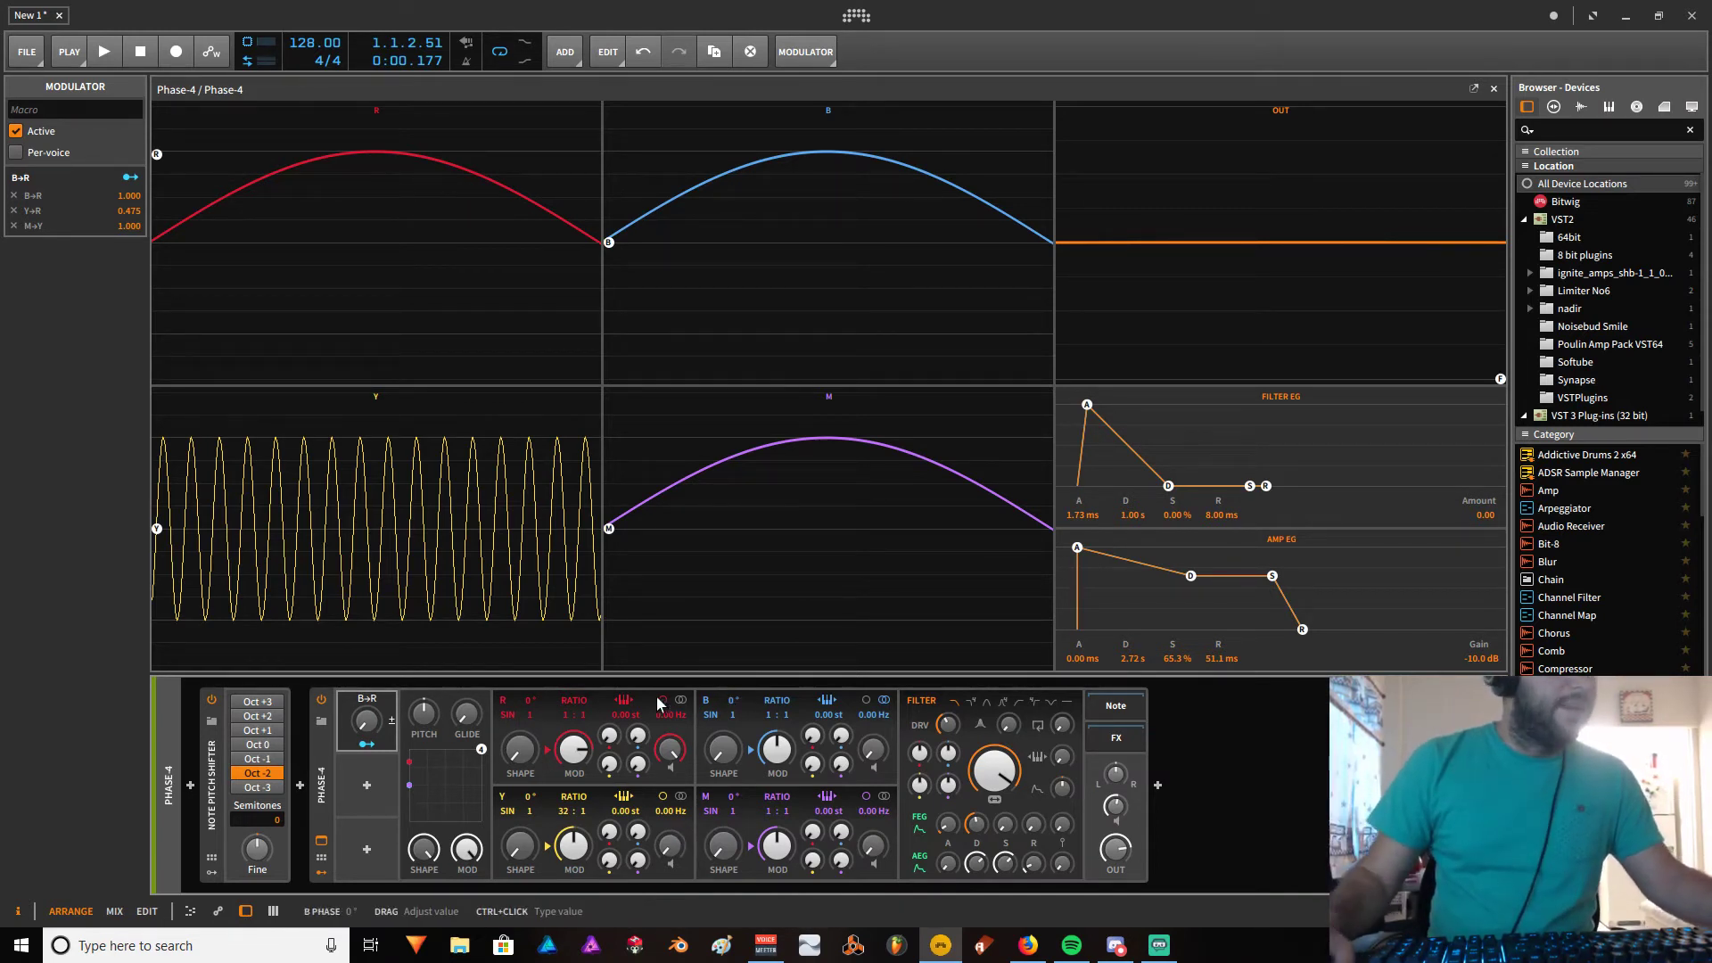
pyautogui.moveTo(371, 724)
pyautogui.mouseDown()
pyautogui.moveTo(371, 571)
pyautogui.moveTo(371, 724)
pyautogui.mouseUp()
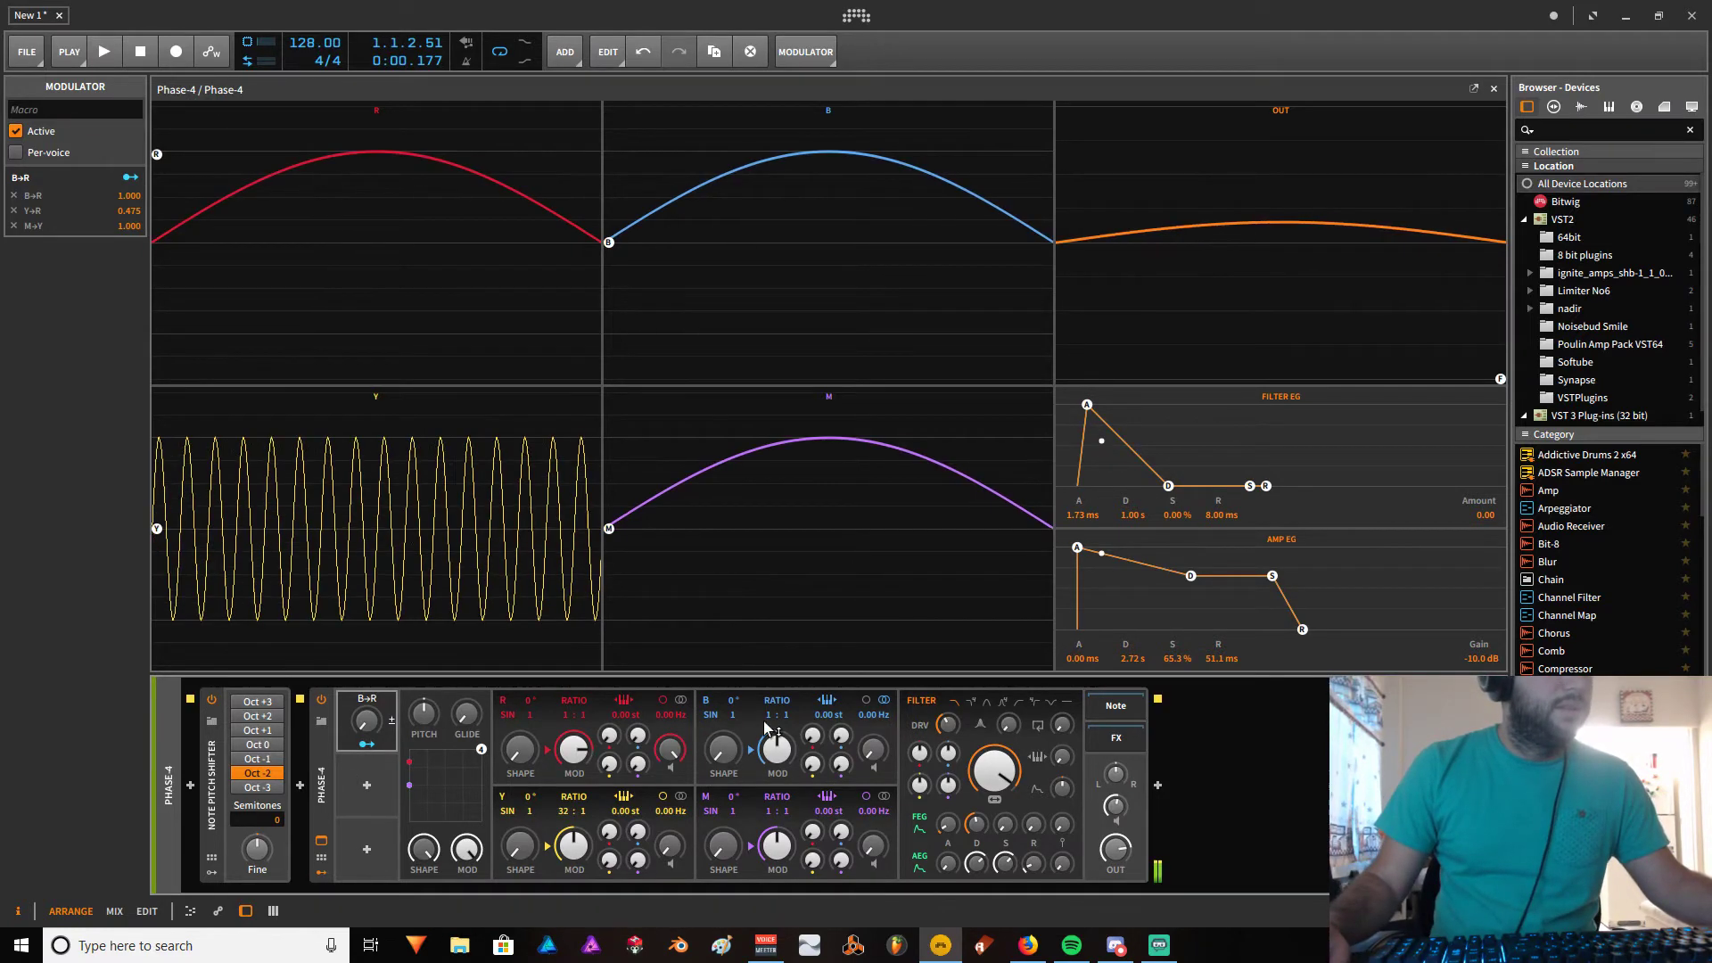
# Switch oscillator B to the SAW waveform and raise its shape, checking the sound with macro sweeps.
pyautogui.moveTo(711, 723)
pyautogui.mouseDown()
pyautogui.moveTo(723, 736)
pyautogui.moveTo(724, 706)
pyautogui.mouseUp()
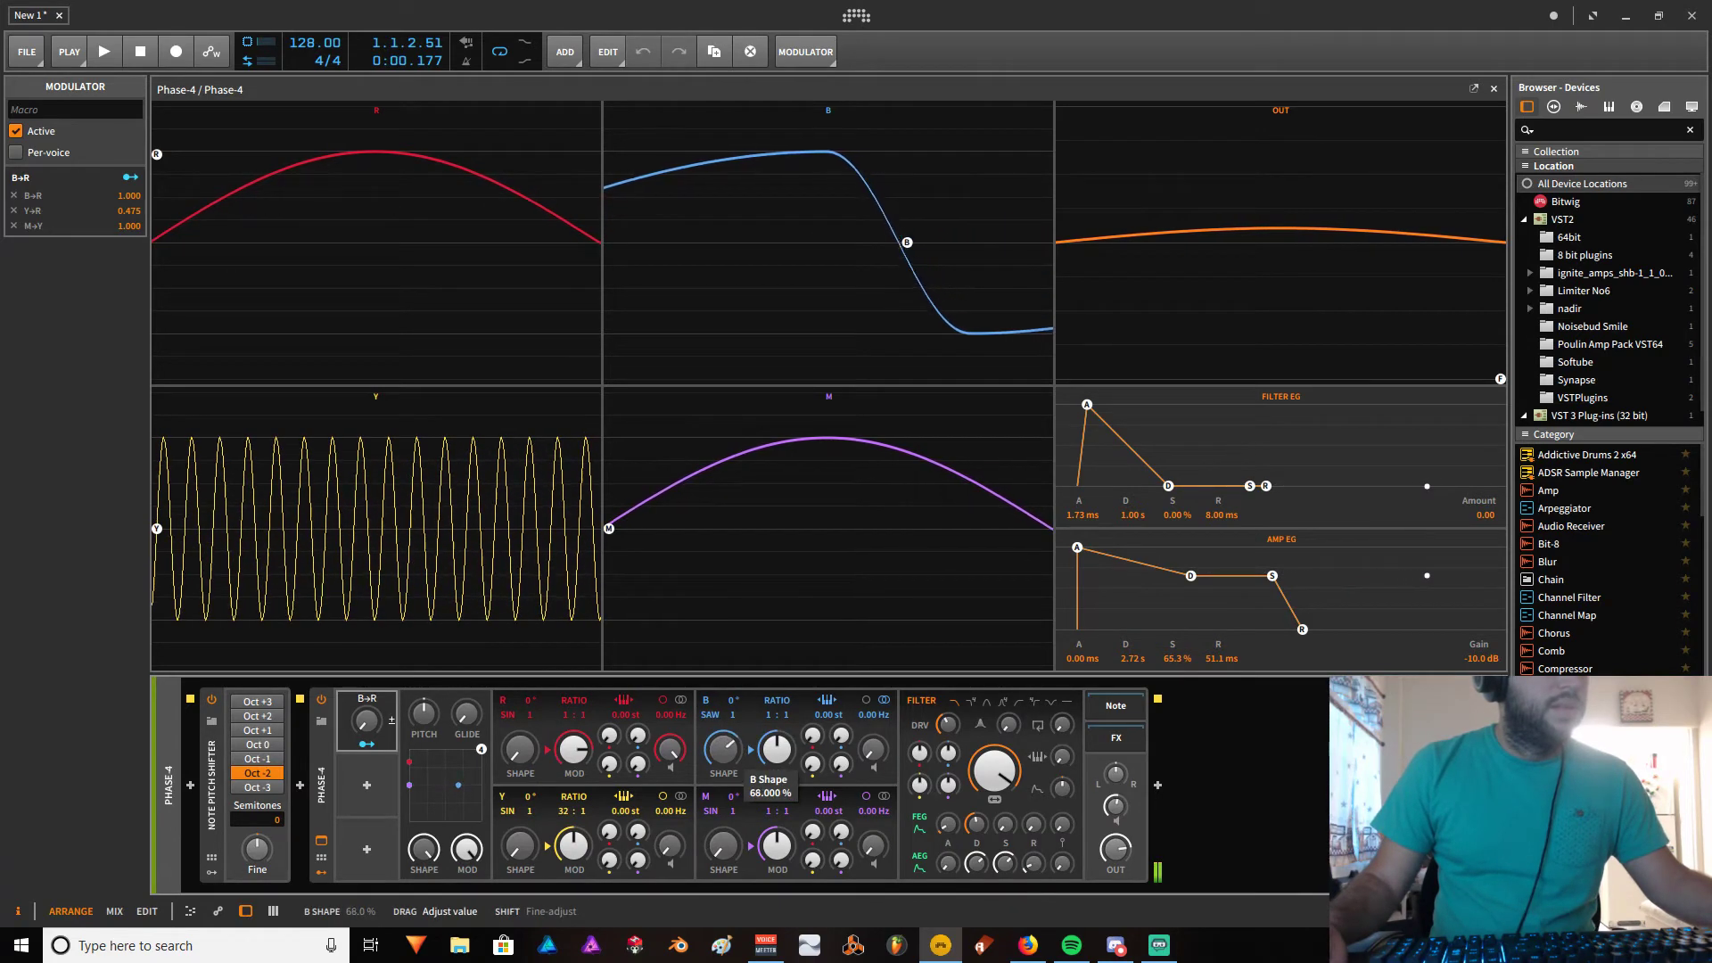
pyautogui.moveTo(366, 733); pyautogui.dragTo(366, 709)
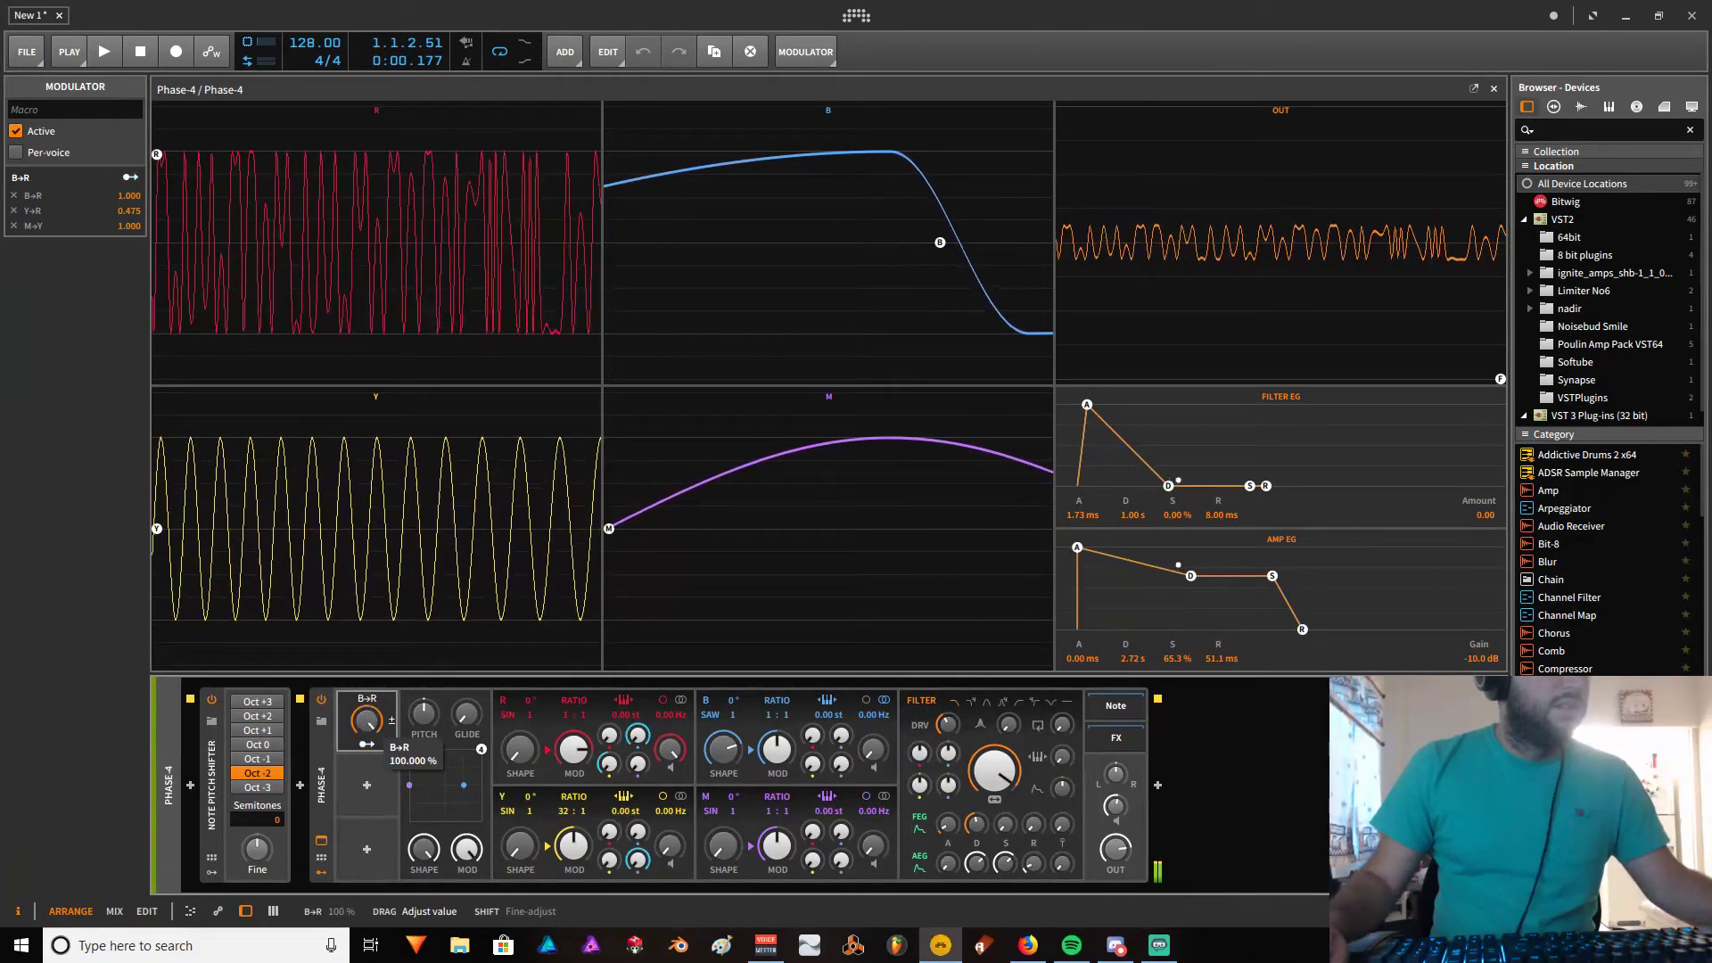
pyautogui.moveTo(723, 749); pyautogui.dragTo(724, 738)
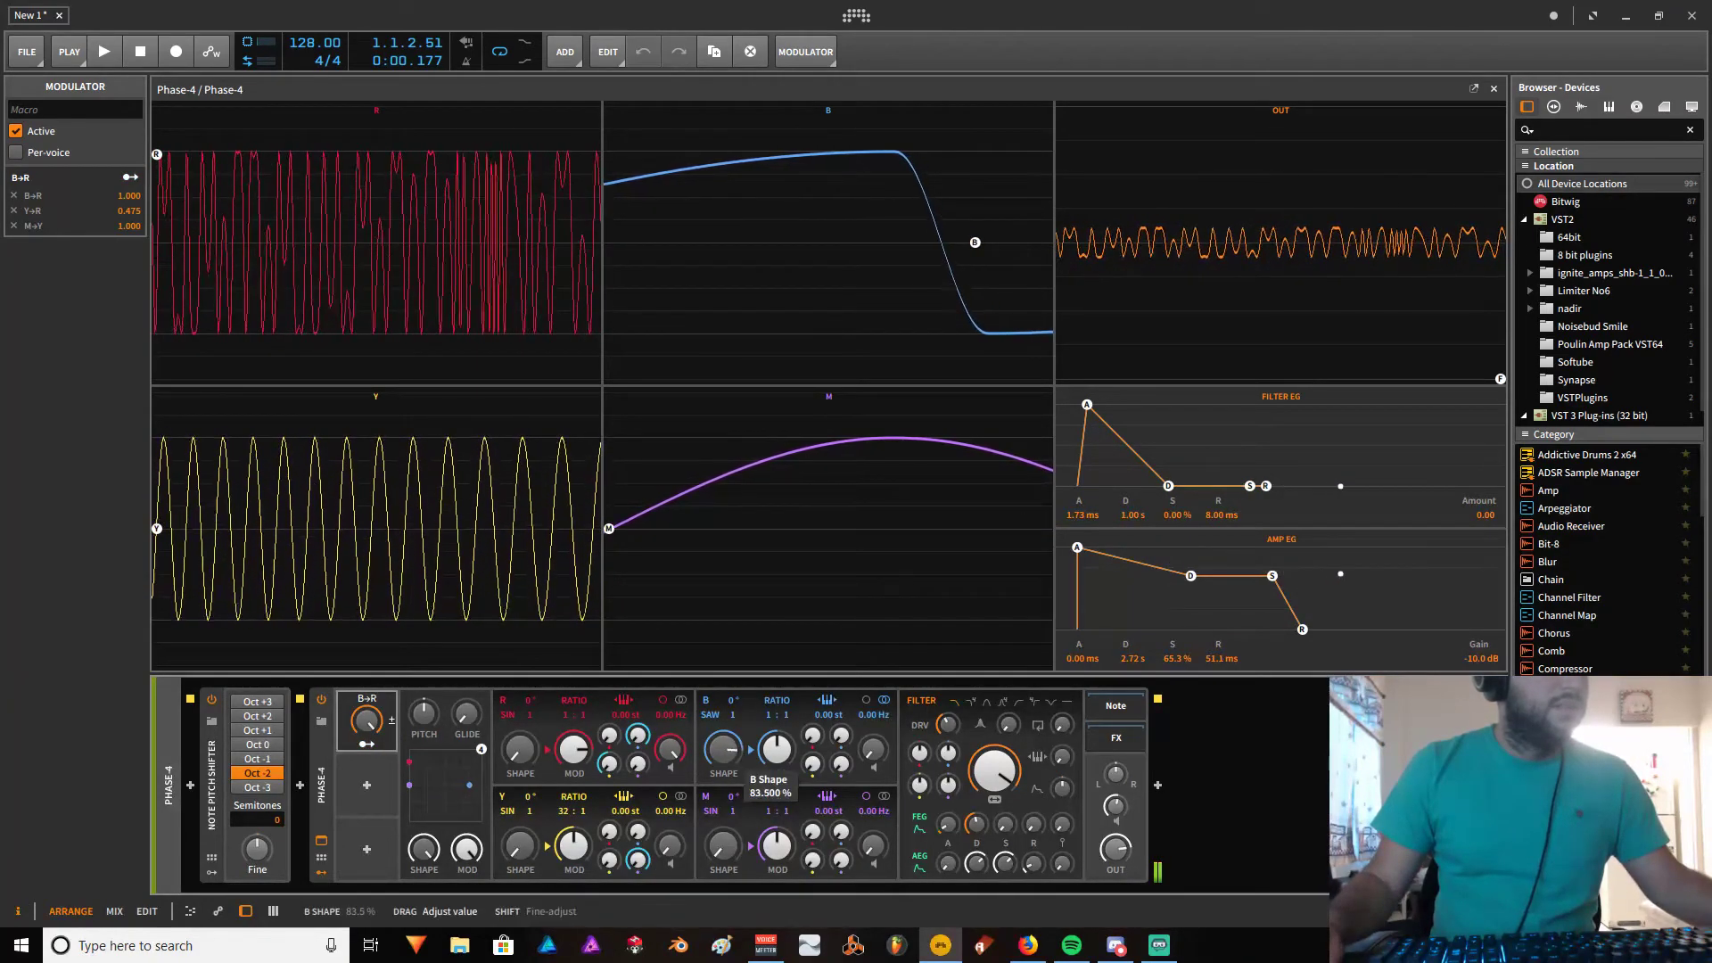
pyautogui.moveTo(379, 756)
pyautogui.mouseDown()
pyautogui.moveTo(367, 631)
pyautogui.moveTo(365, 741)
pyautogui.mouseUp()
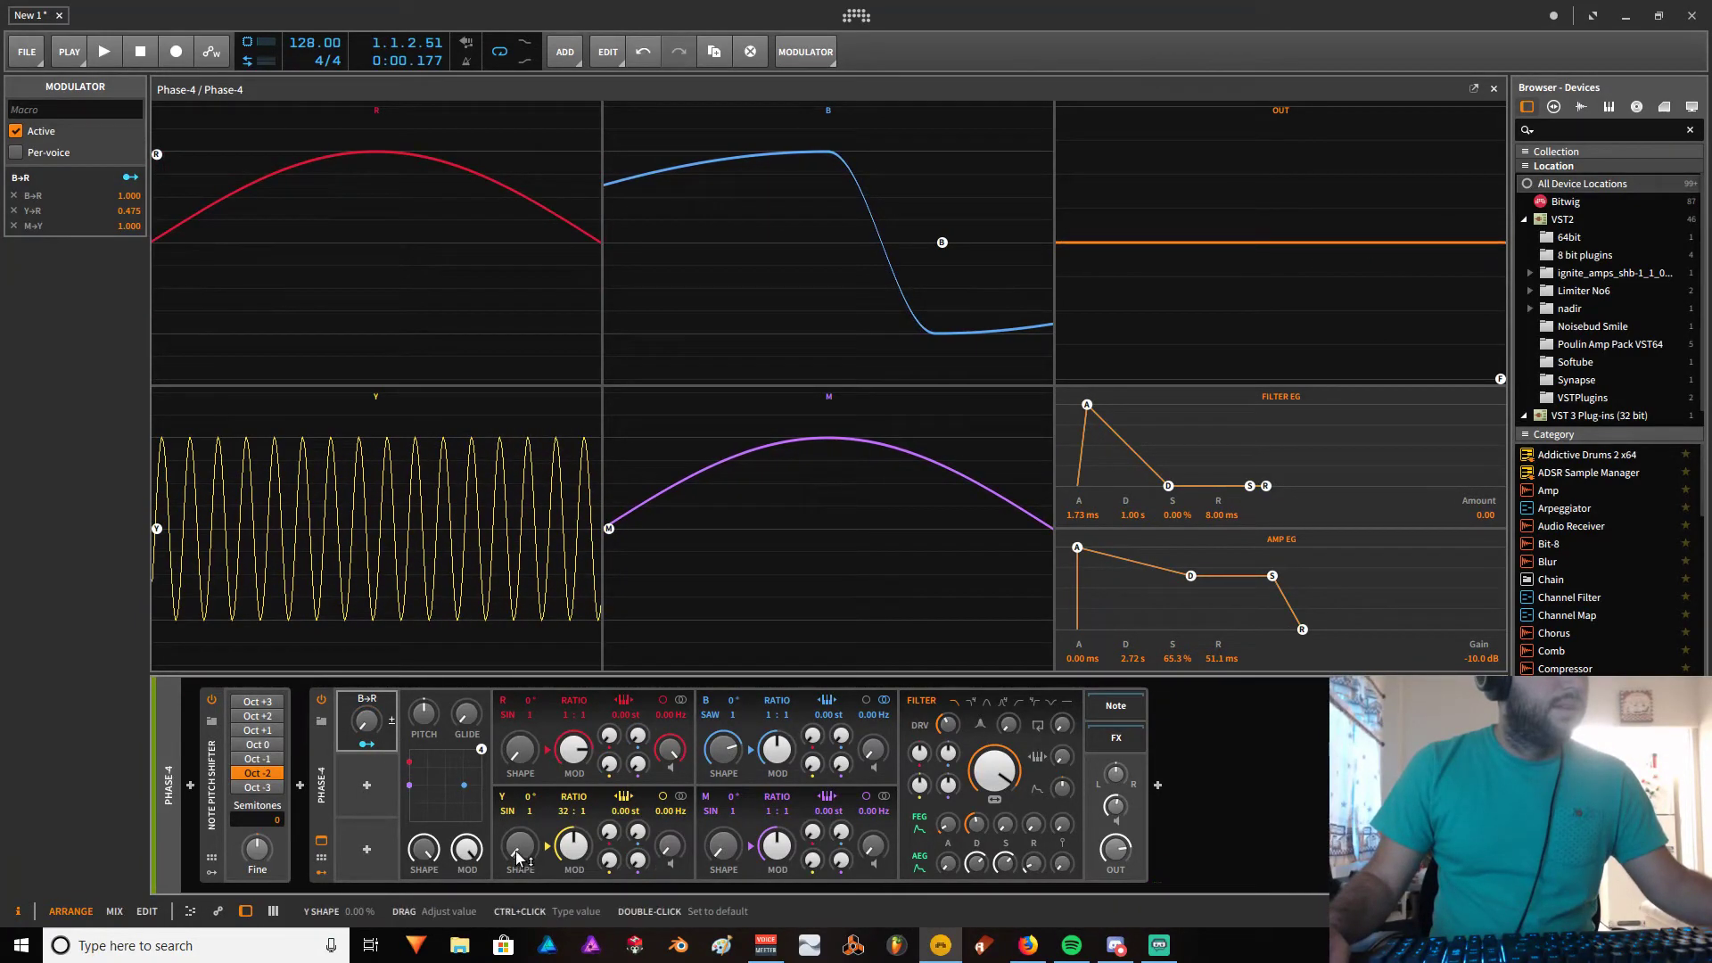
# Switch oscillator Y to the SAW waveform, raise its shape with the macro at 100%, and return the macro to 0%.
pyautogui.doubleClick(369, 736)
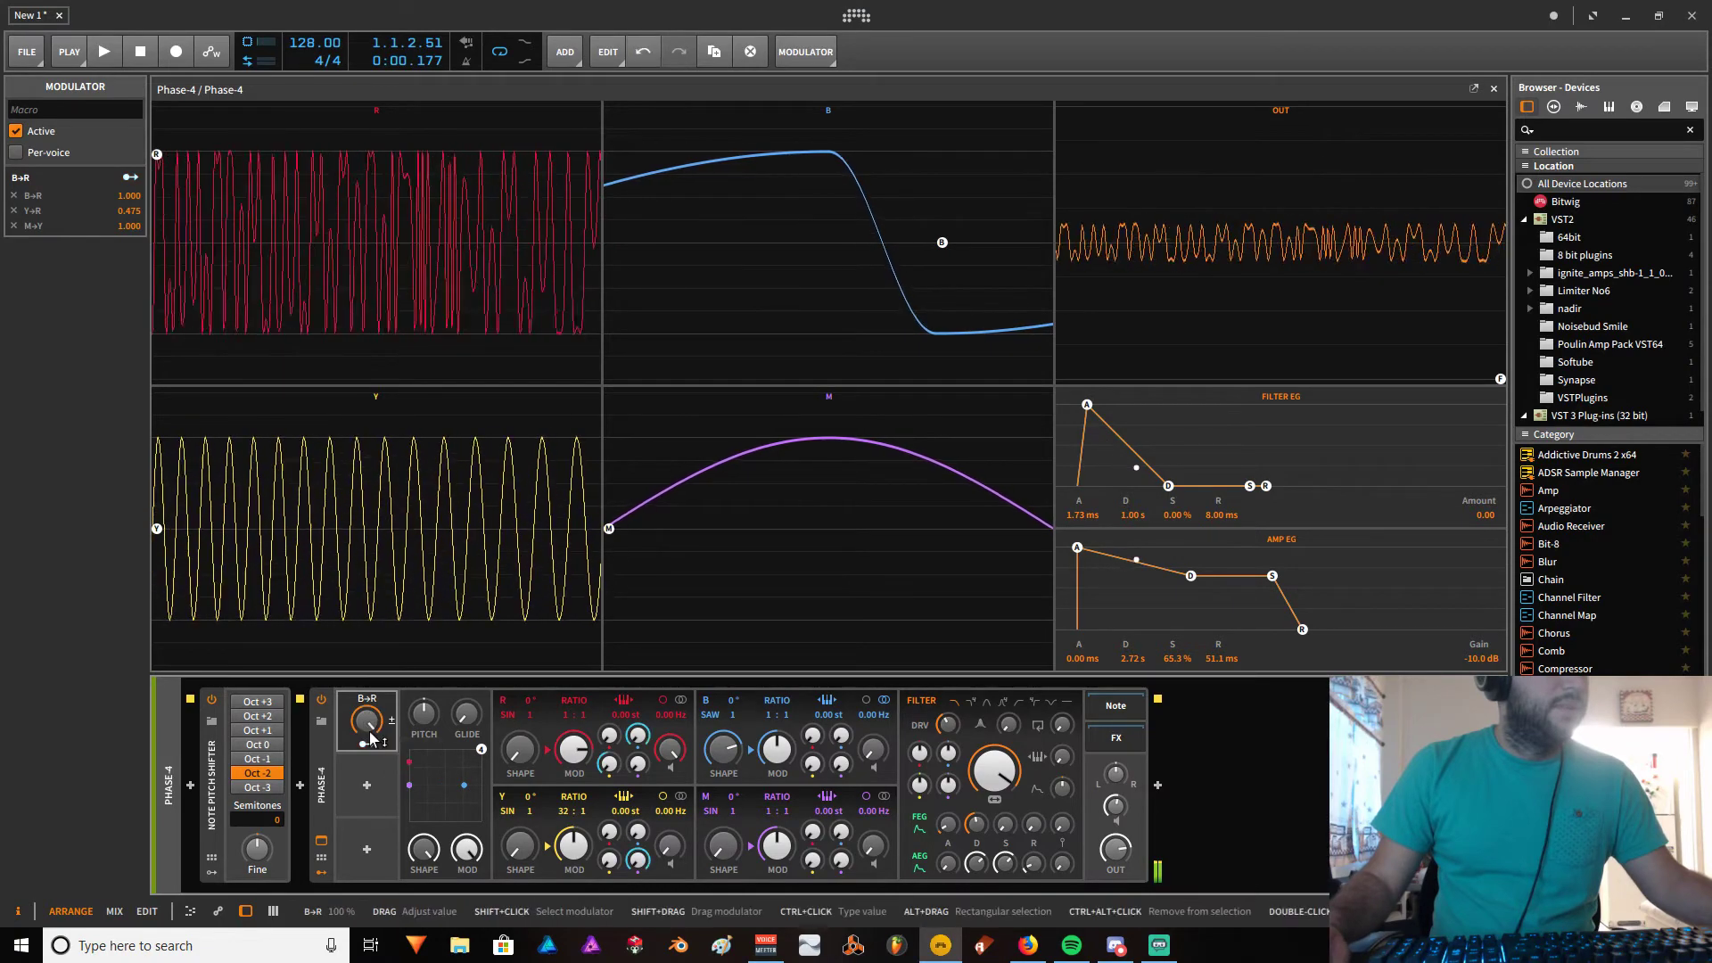
pyautogui.moveTo(526, 860); pyautogui.dragTo(526, 838)
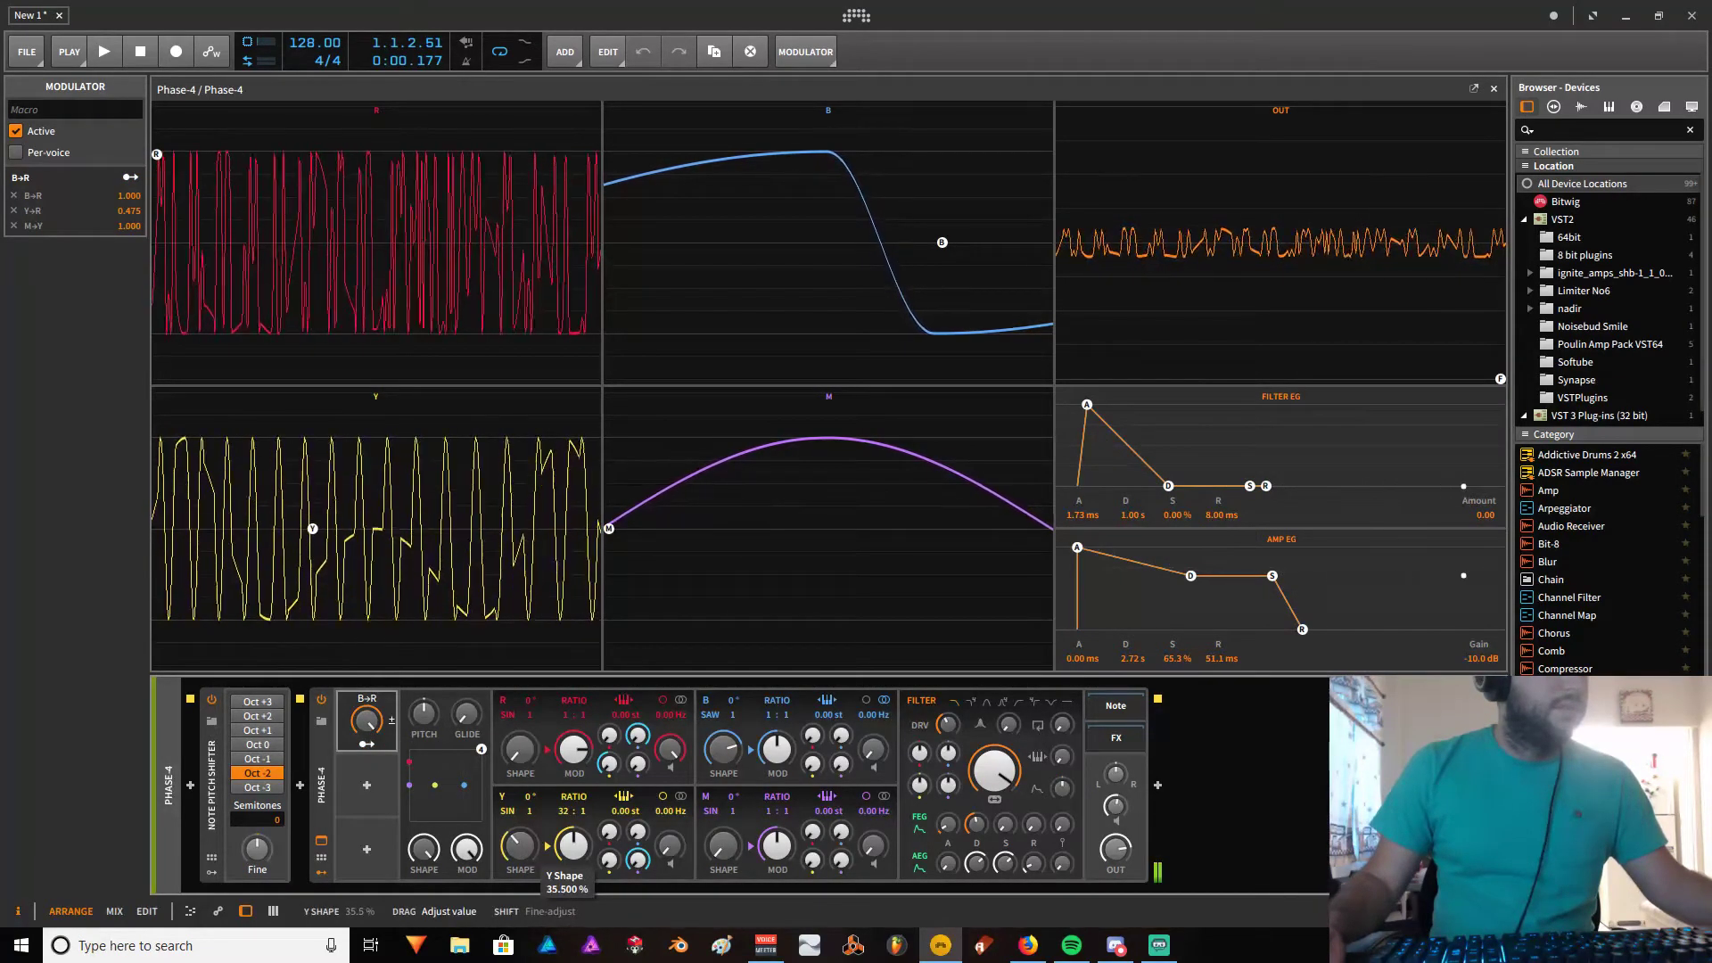
pyautogui.moveTo(519, 846)
pyautogui.mouseDown()
pyautogui.moveTo(520, 803)
pyautogui.moveTo(526, 870)
pyautogui.mouseUp()
pyautogui.moveTo(507, 809); pyautogui.dragTo(526, 854)
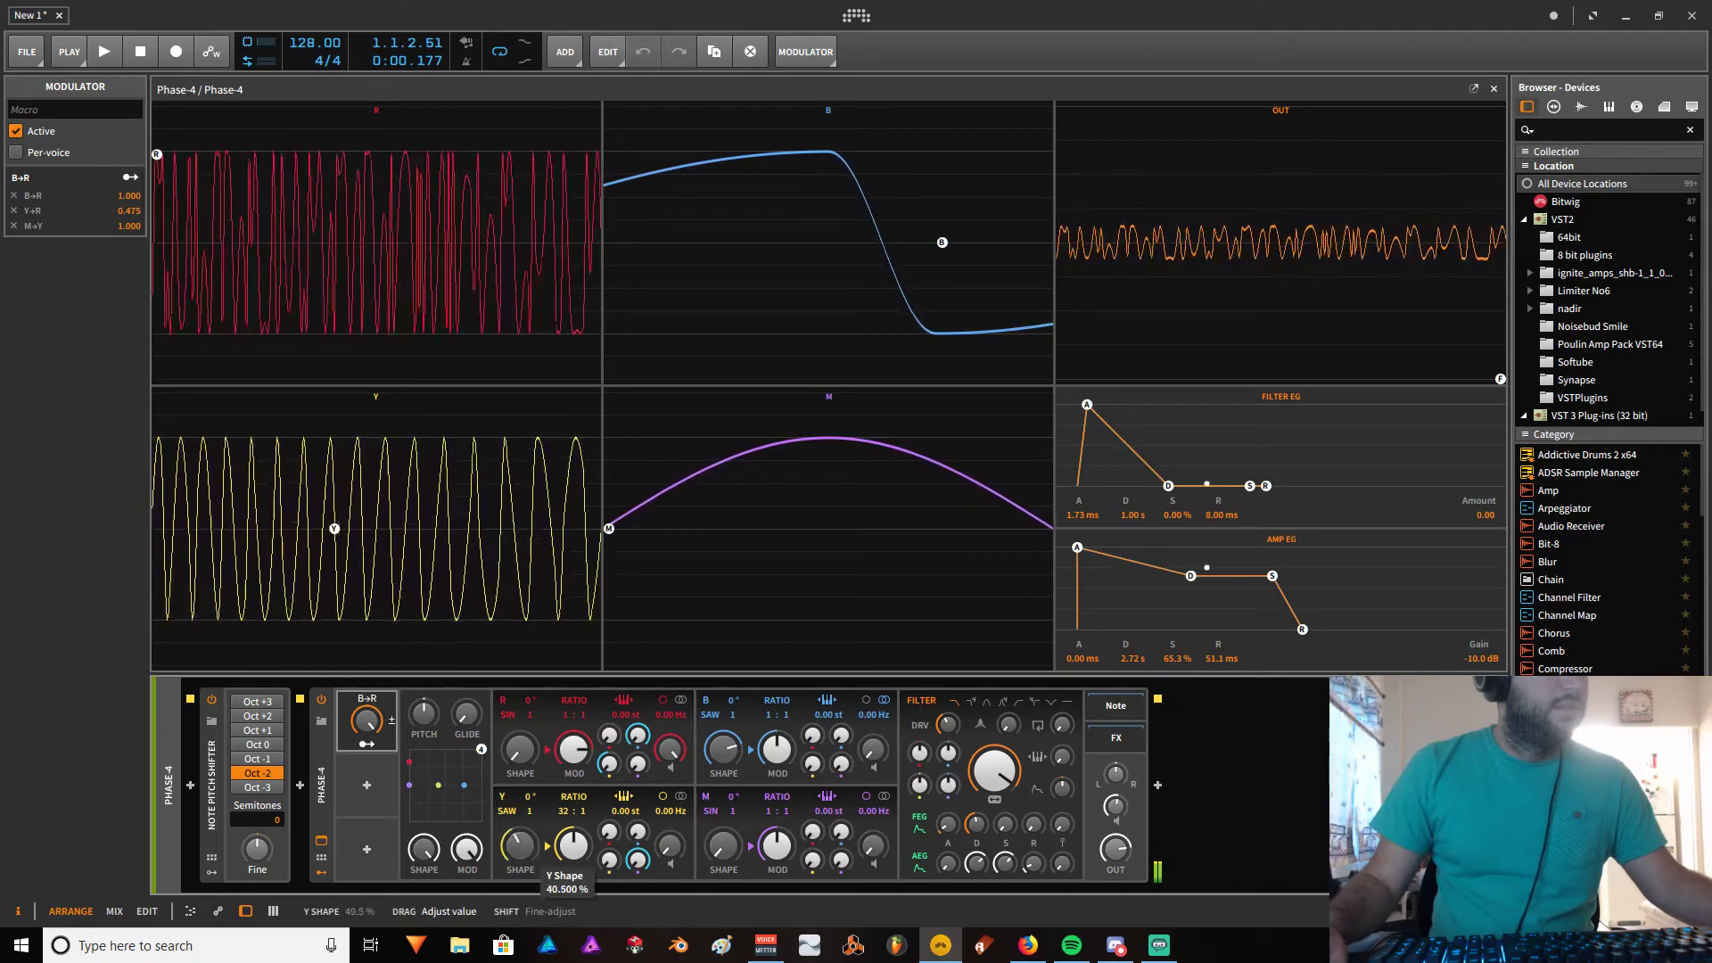
pyautogui.moveTo(366, 721); pyautogui.dragTo(365, 785)
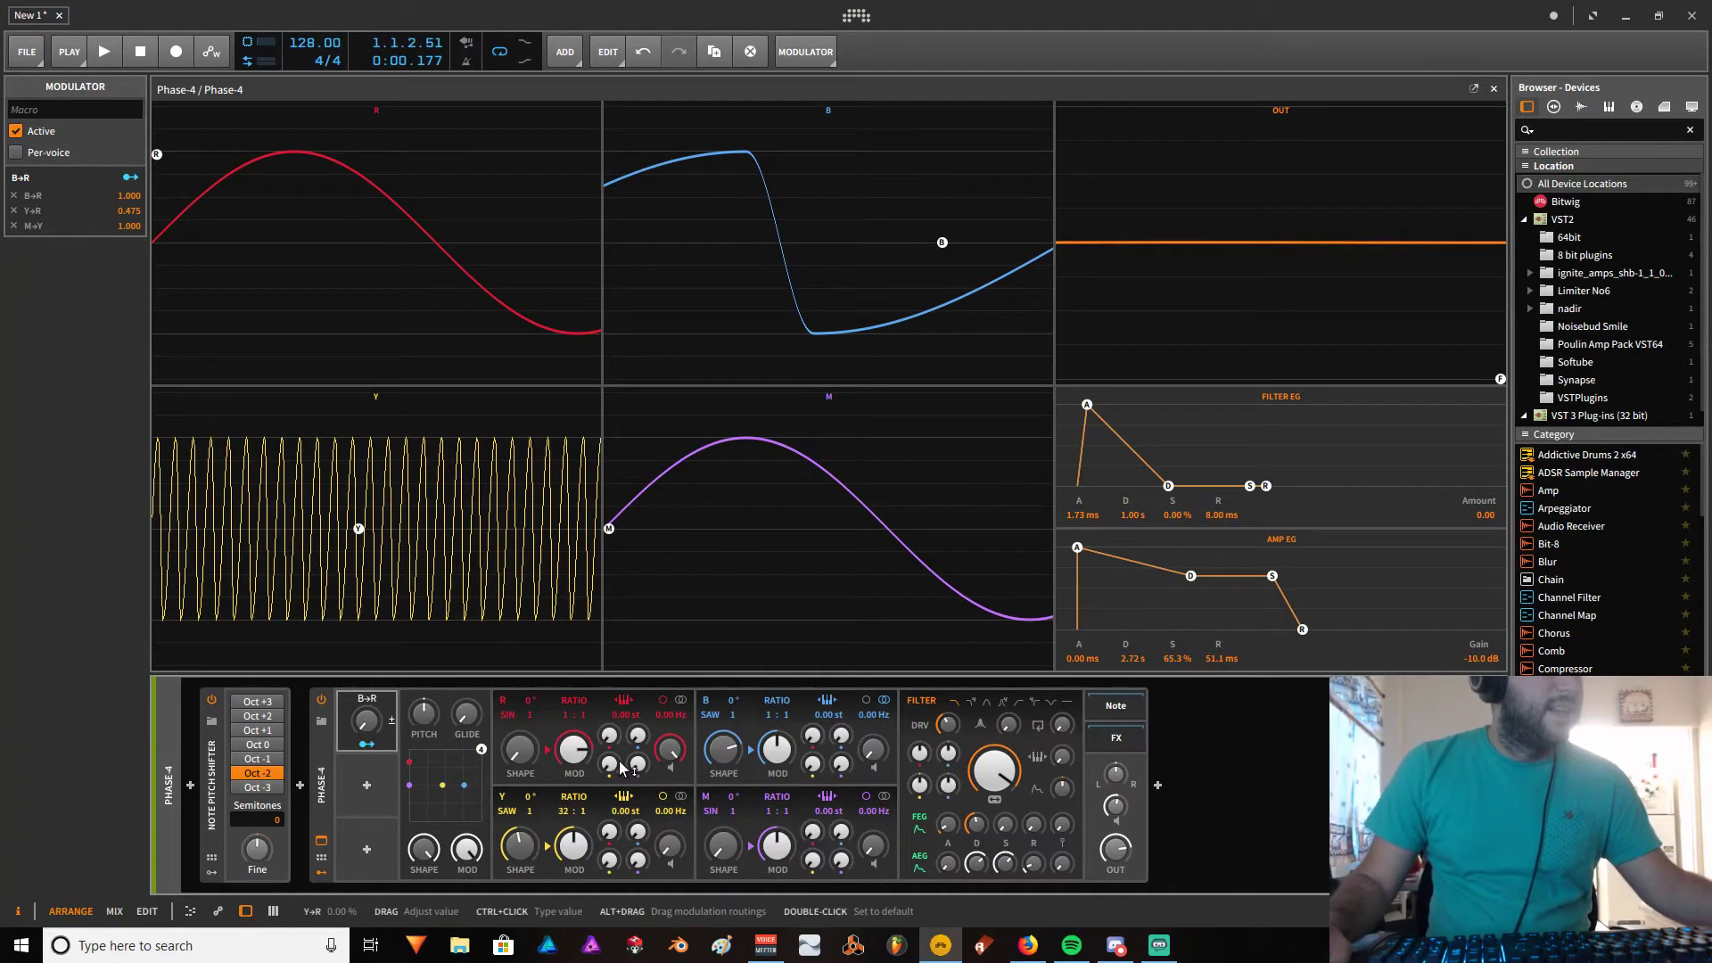
# Lower the filter cutoff to its minimum and map the macro to Filter Frequency at 140.1.
pyautogui.moveTo(987, 794)
pyautogui.mouseDown()
pyautogui.moveTo(990, 812)
pyautogui.moveTo(994, 779)
pyautogui.mouseUp()
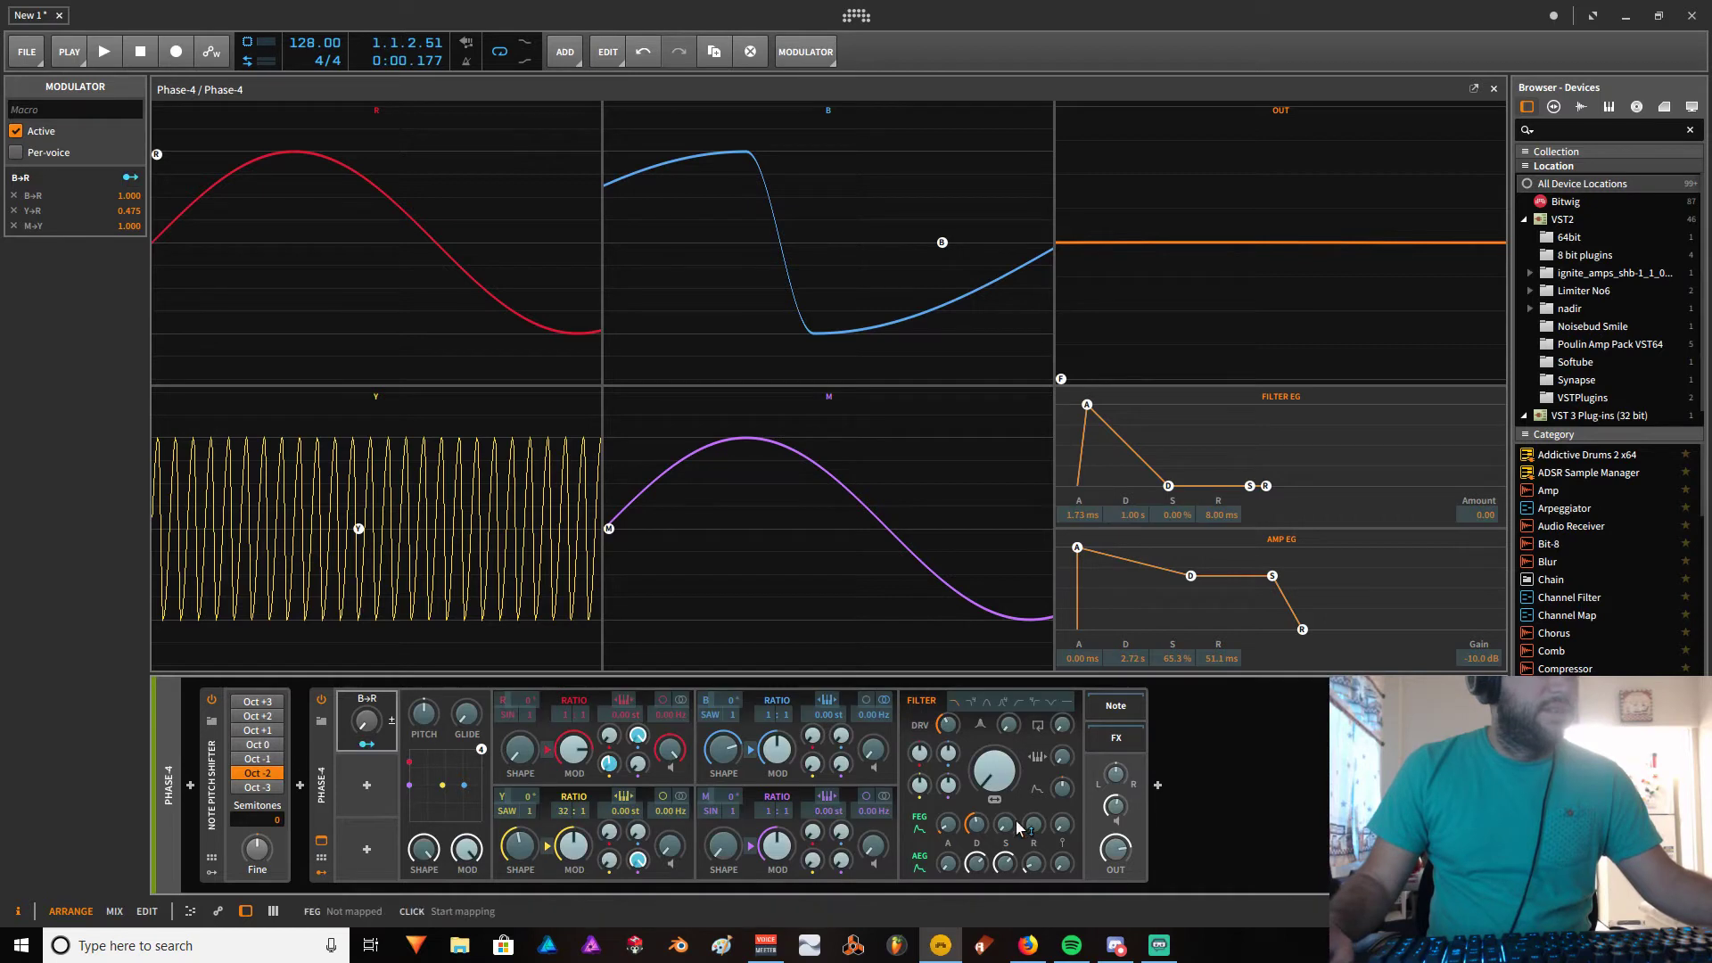
pyautogui.moveTo(999, 795); pyautogui.dragTo(999, 778)
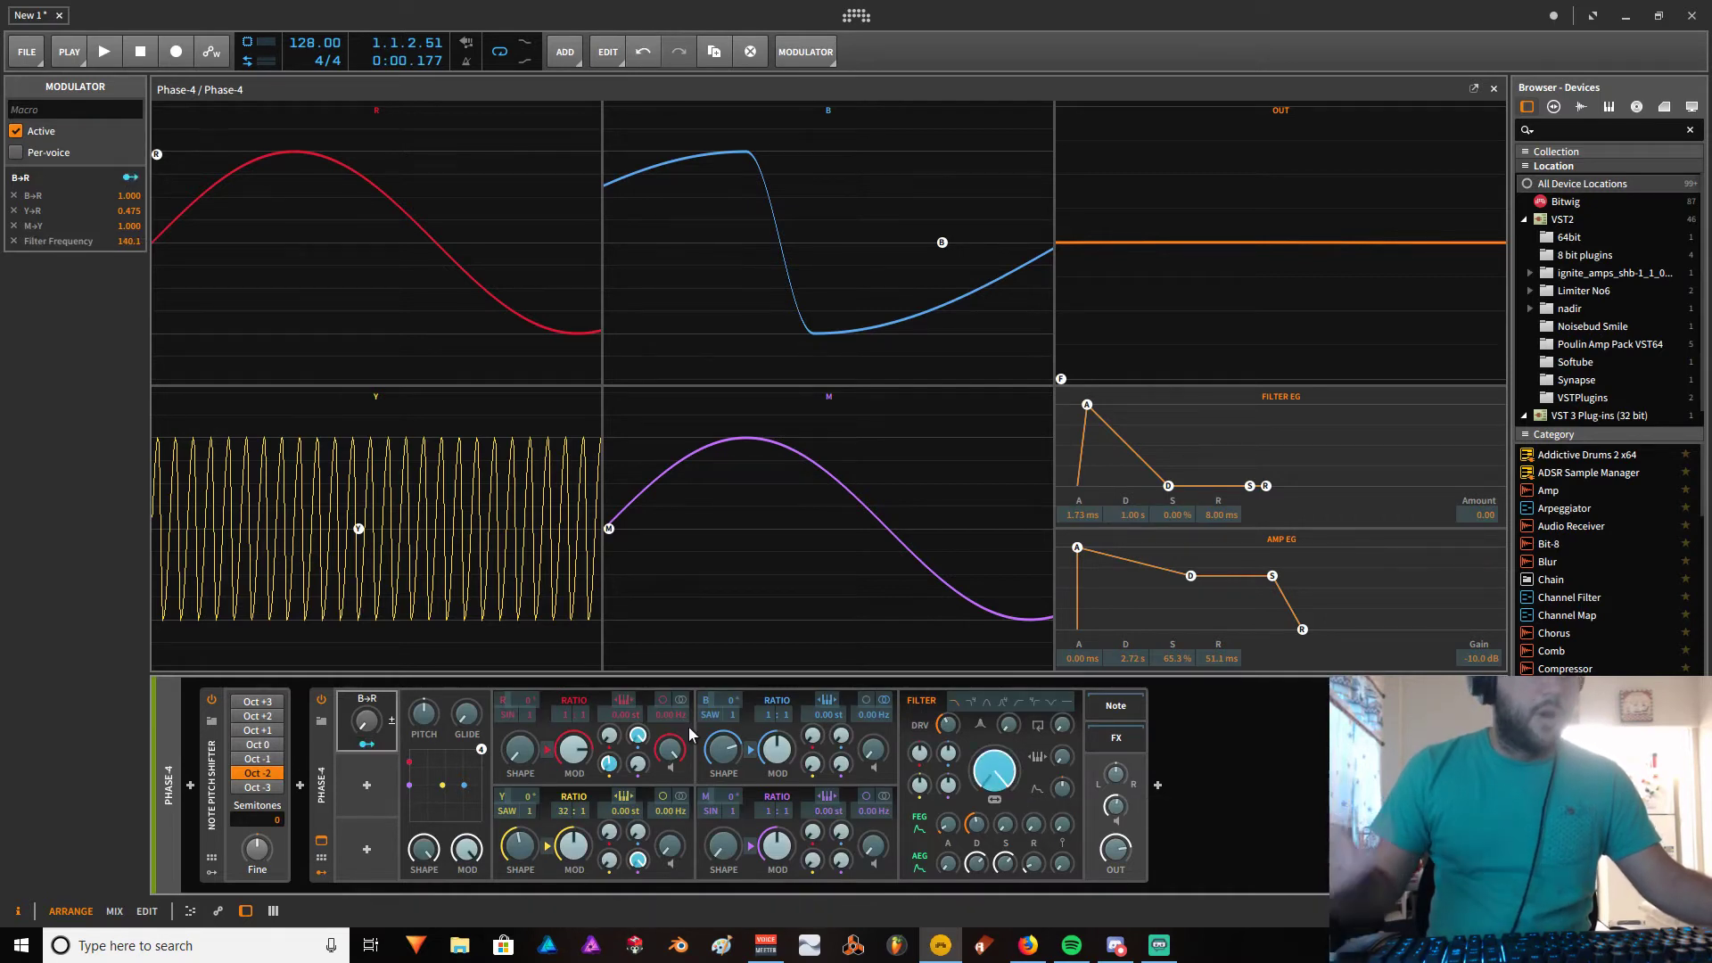
pyautogui.click(376, 750)
# Raise the filter's resonance and drive and trim the output level, checking the sound with macro sweeps.
pyautogui.moveTo(1013, 728); pyautogui.dragTo(1013, 704)
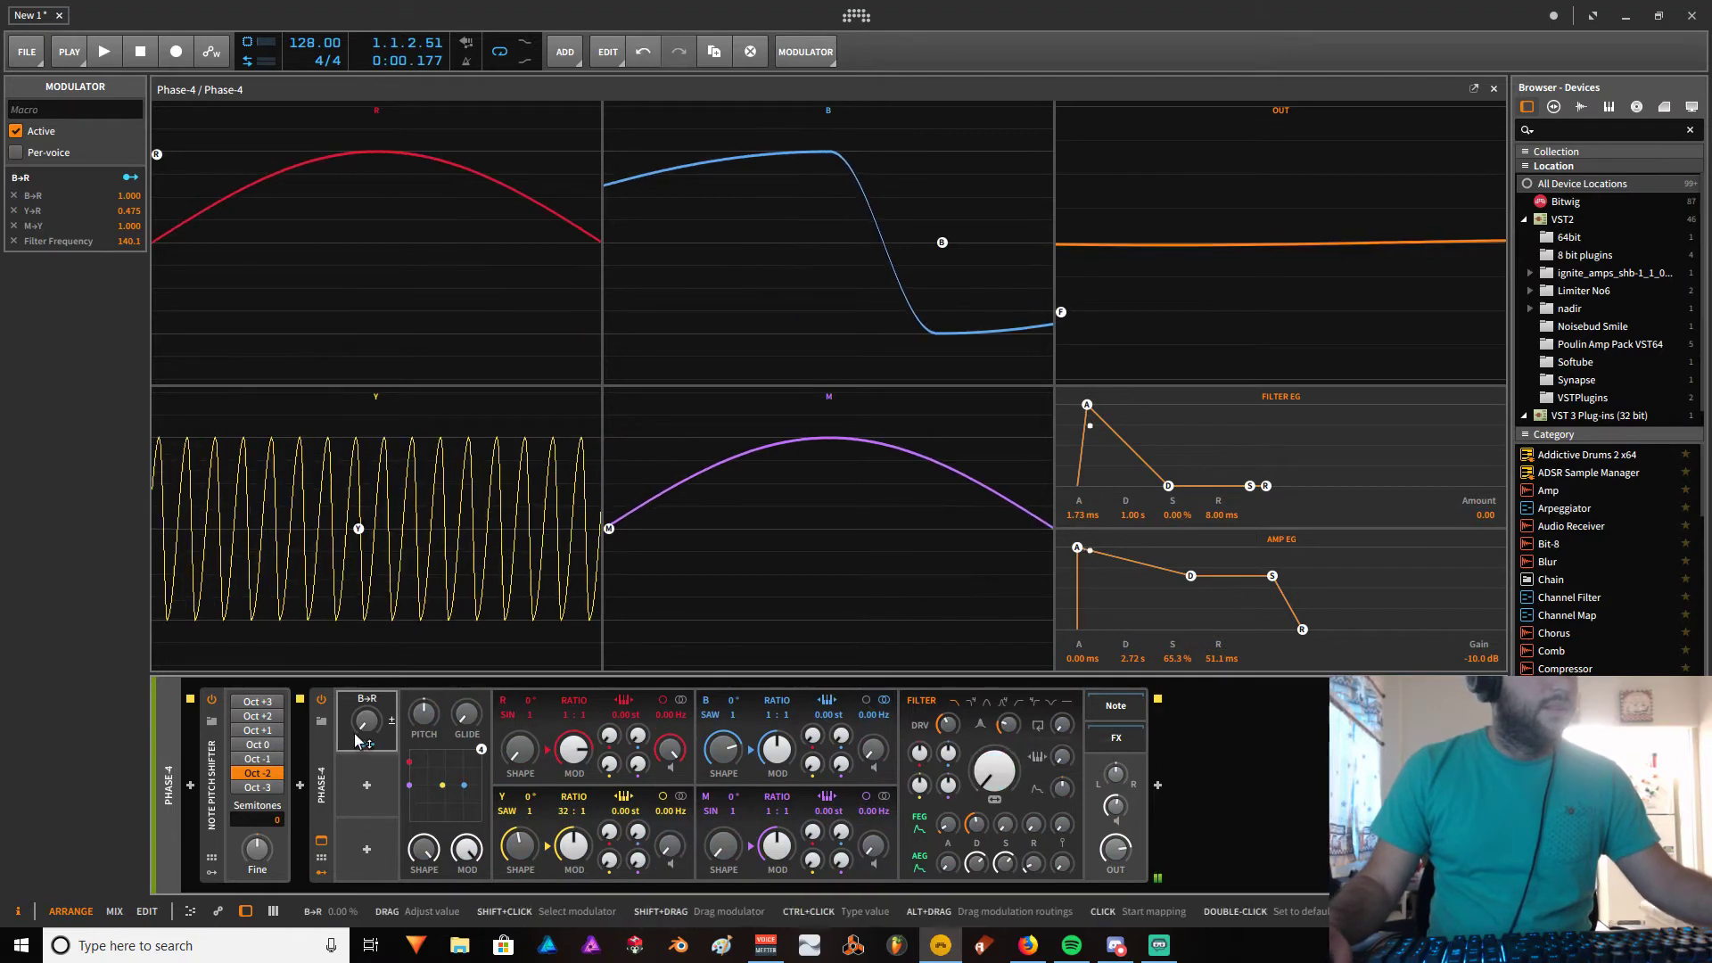
pyautogui.moveTo(361, 729); pyautogui.dragTo(361, 624)
pyautogui.moveTo(365, 720); pyautogui.dragTo(366, 749)
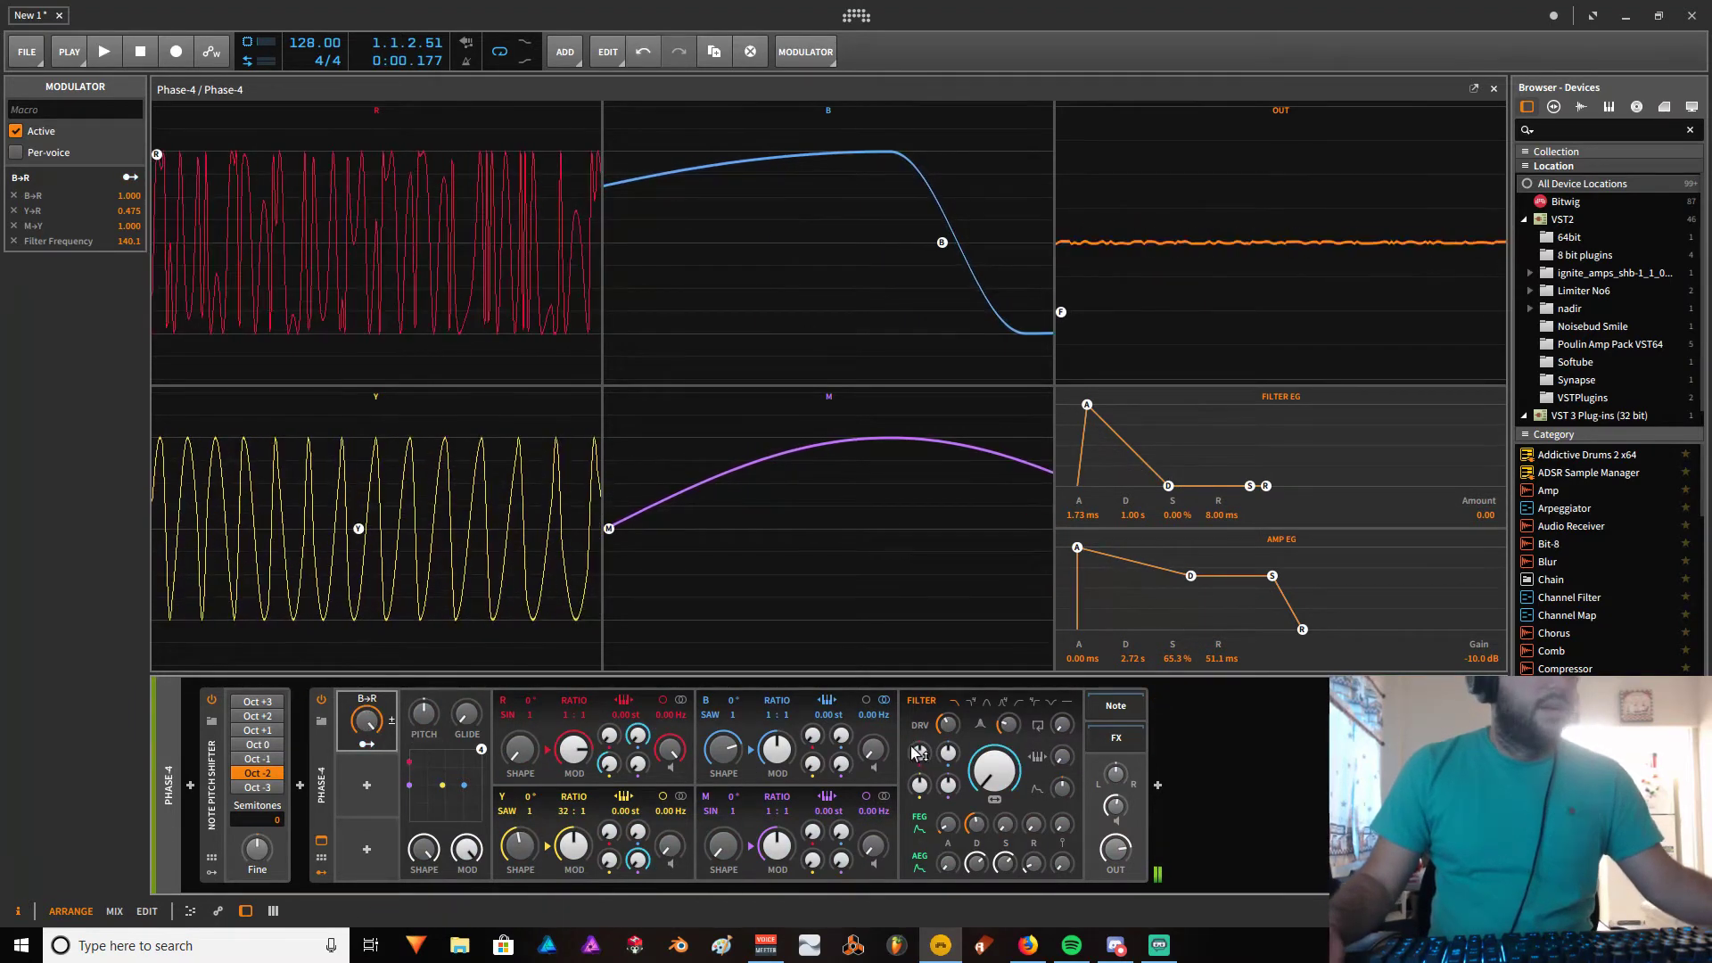
pyautogui.moveTo(949, 725); pyautogui.dragTo(949, 685)
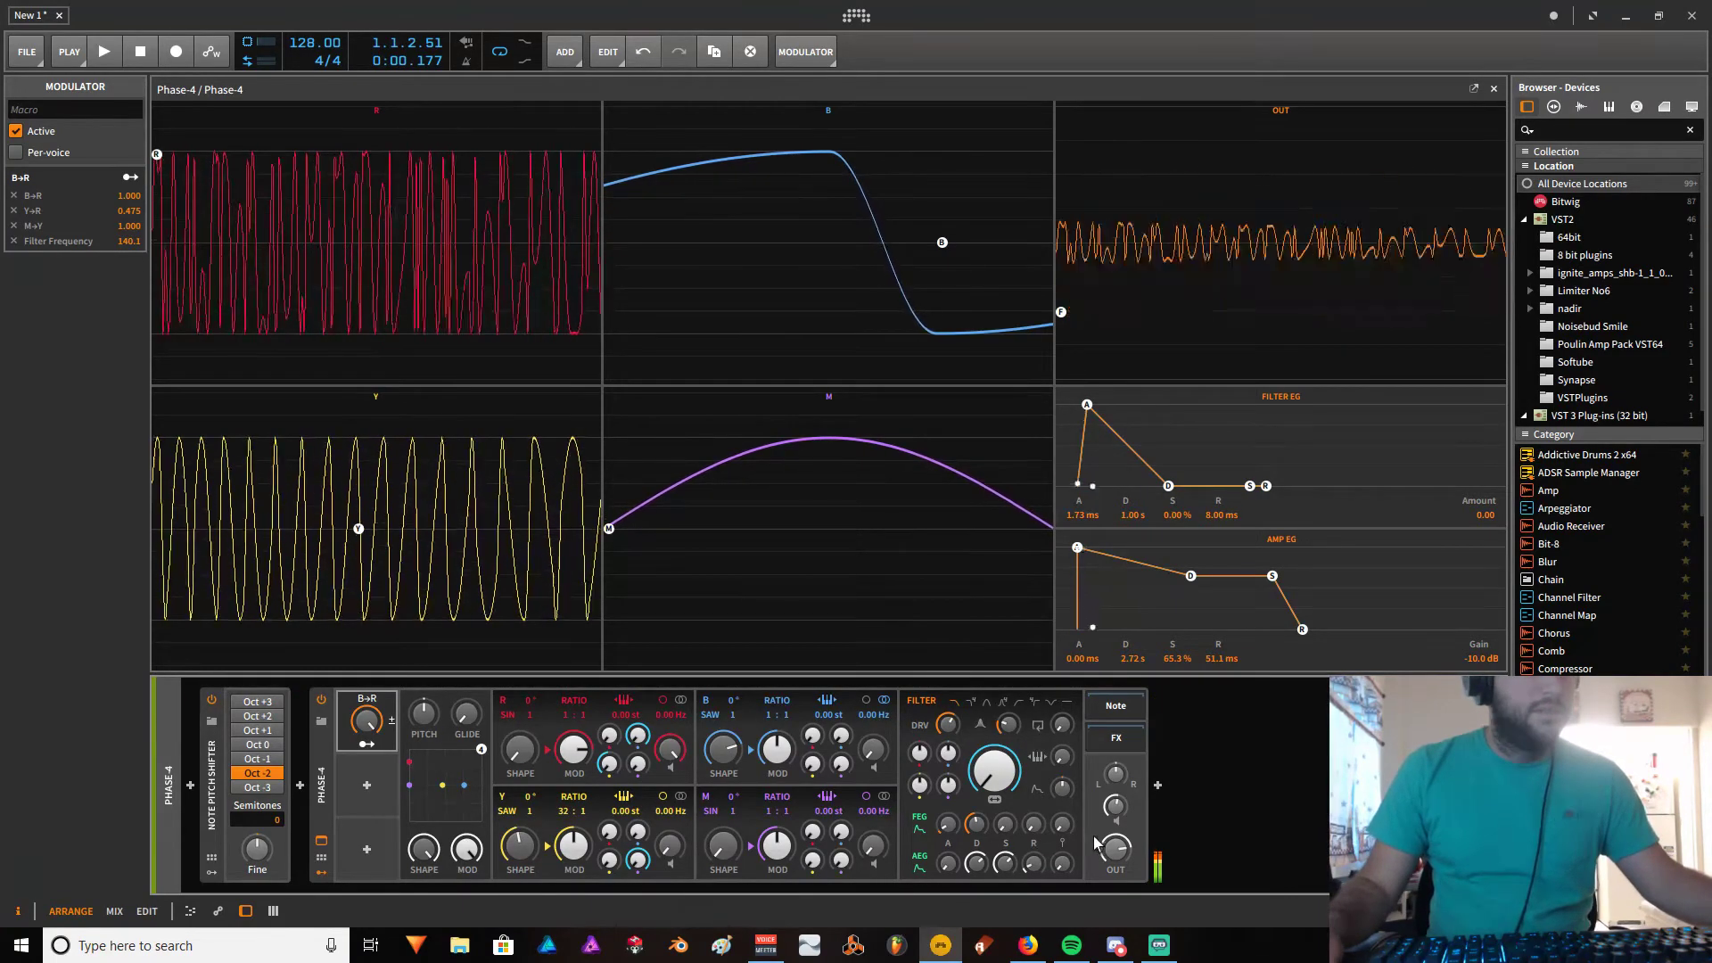
pyautogui.moveTo(1116, 848); pyautogui.dragTo(1115, 854)
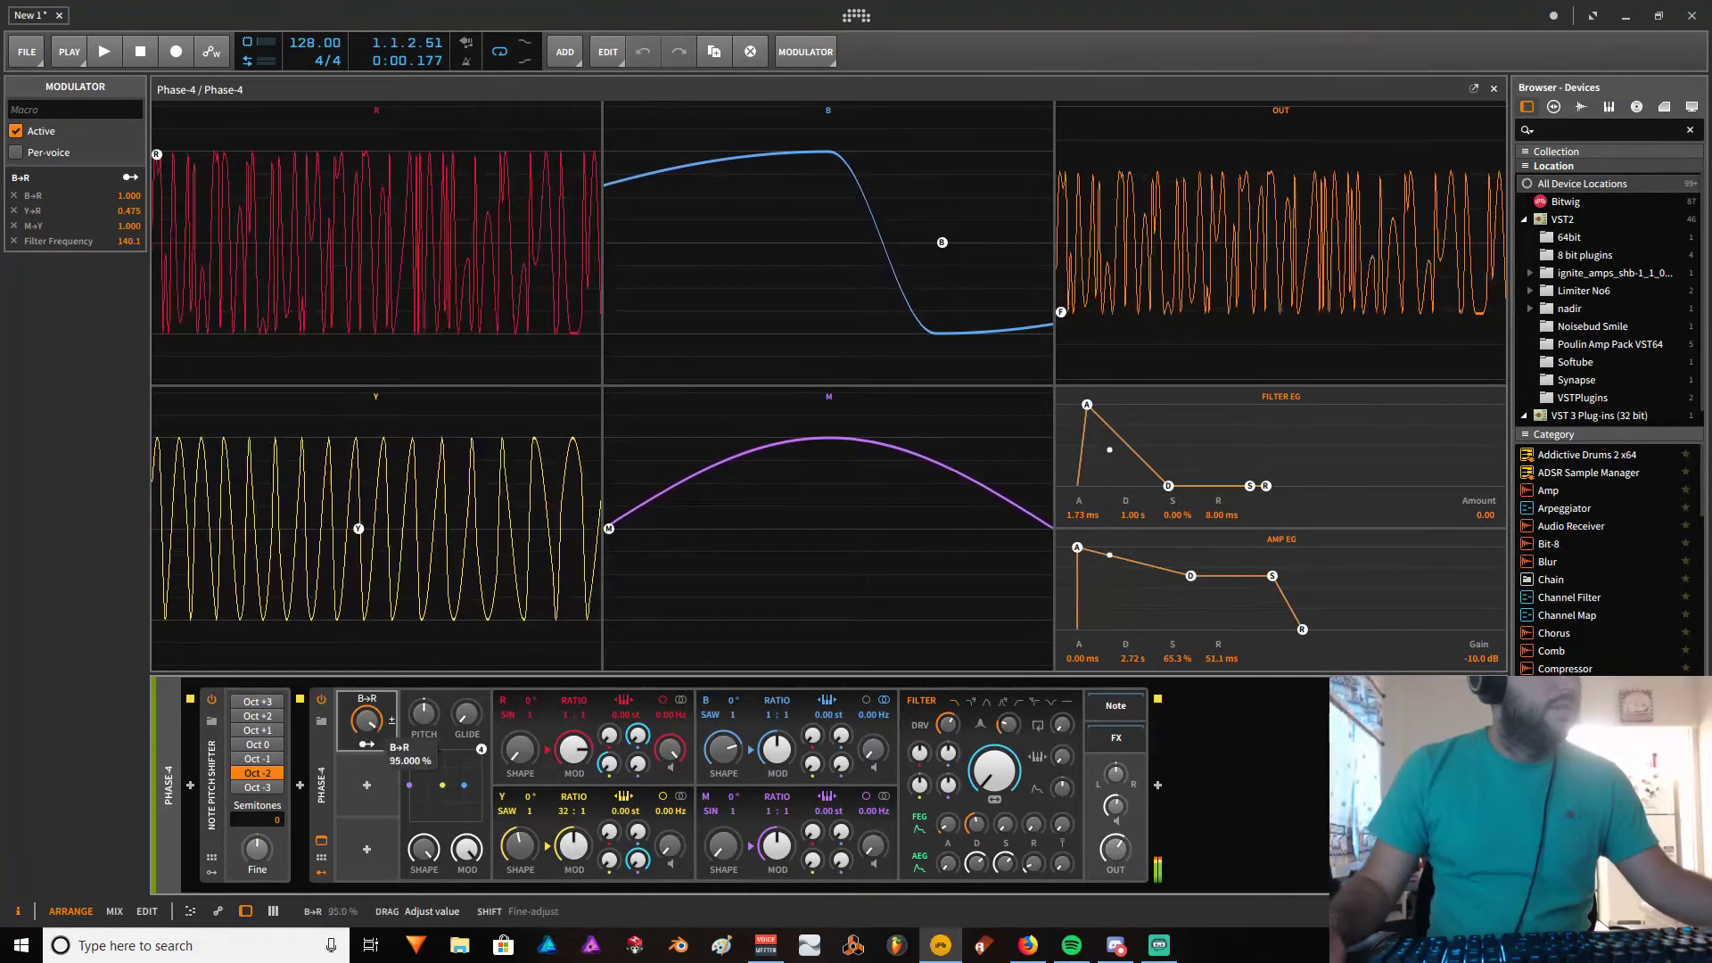
# Audition the finished patch by sweeping the macro, return it to 0%, and close Phase-4's expanded view to show the arrangement.
pyautogui.moveTo(367, 720); pyautogui.dragTo(366, 635)
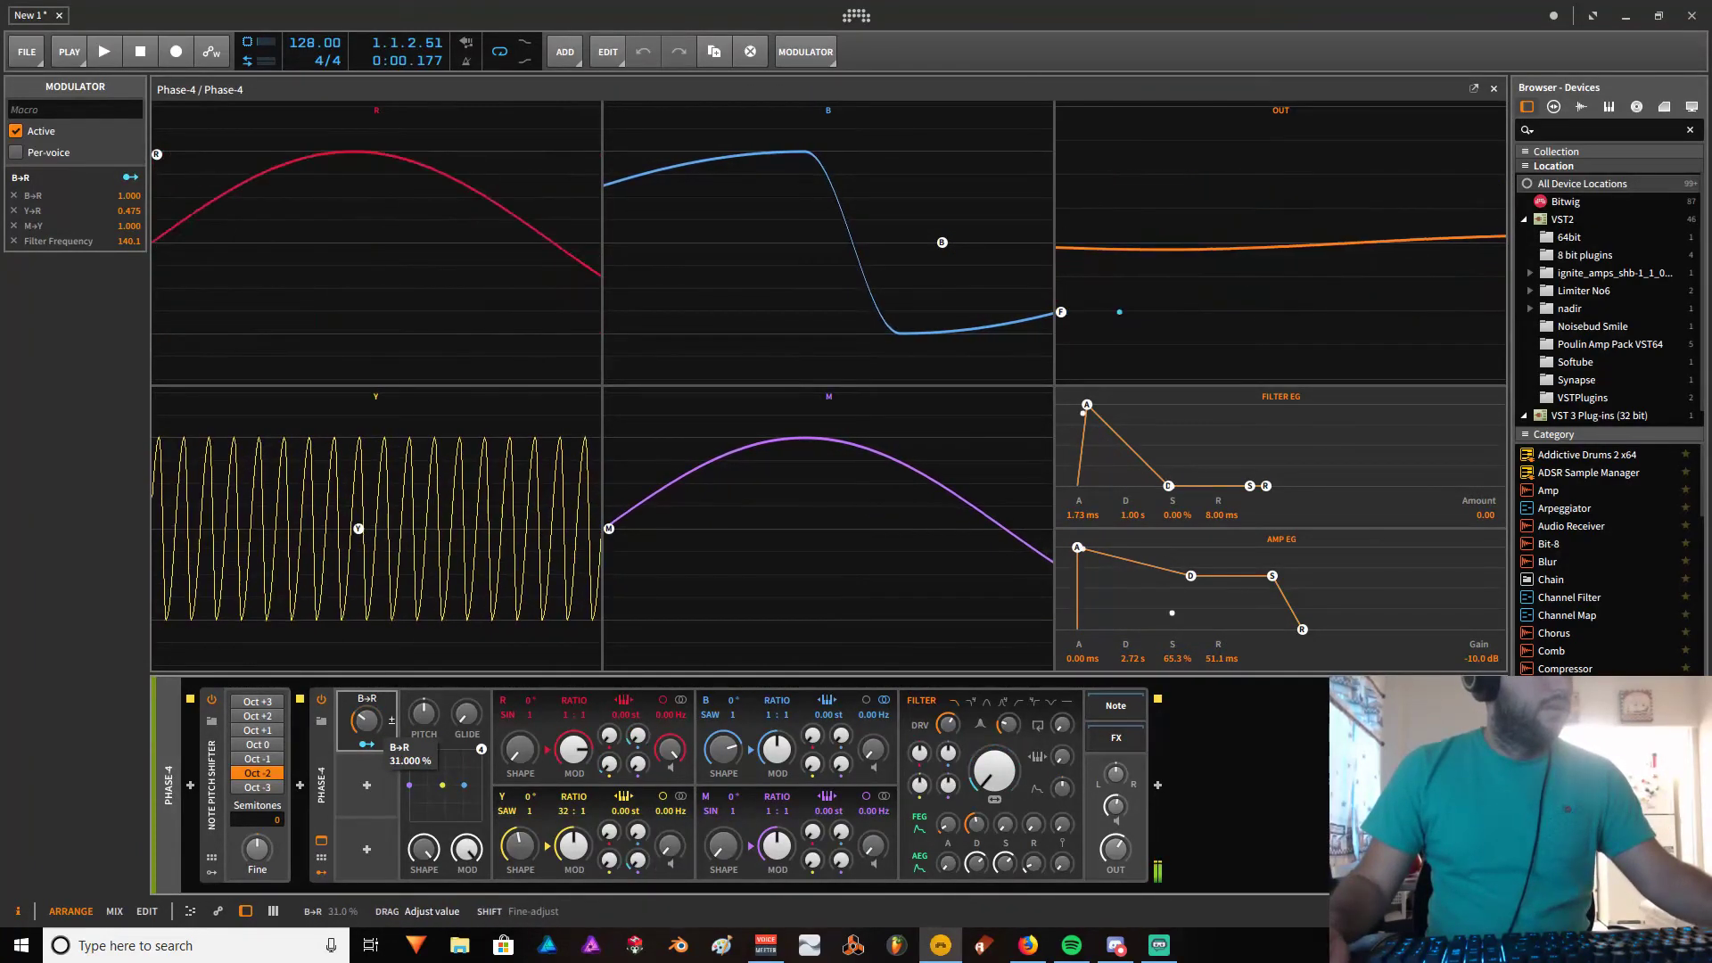
pyautogui.moveTo(367, 721); pyautogui.dragTo(367, 701)
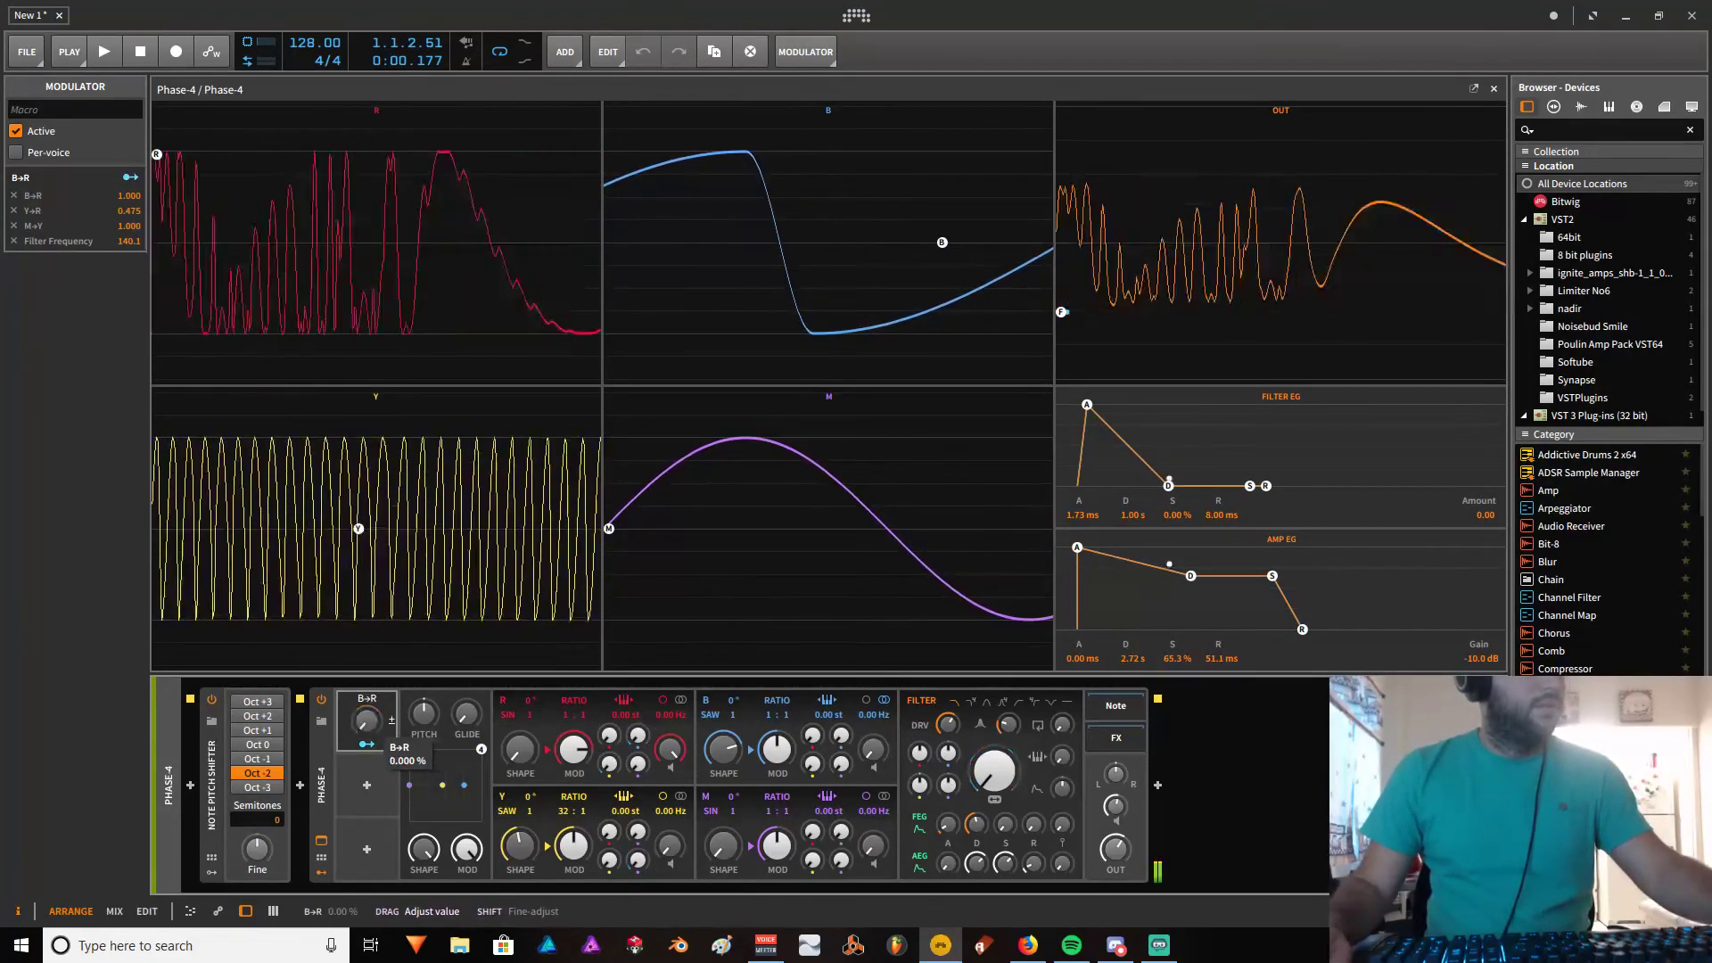
pyautogui.moveTo(367, 721)
pyautogui.mouseDown()
pyautogui.moveTo(366, 649)
pyautogui.moveTo(366, 712)
pyautogui.moveTo(367, 649)
pyautogui.moveTo(366, 709)
pyautogui.moveTo(392, 713)
pyautogui.moveTo(366, 650)
pyautogui.moveTo(366, 727)
pyautogui.mouseUp()
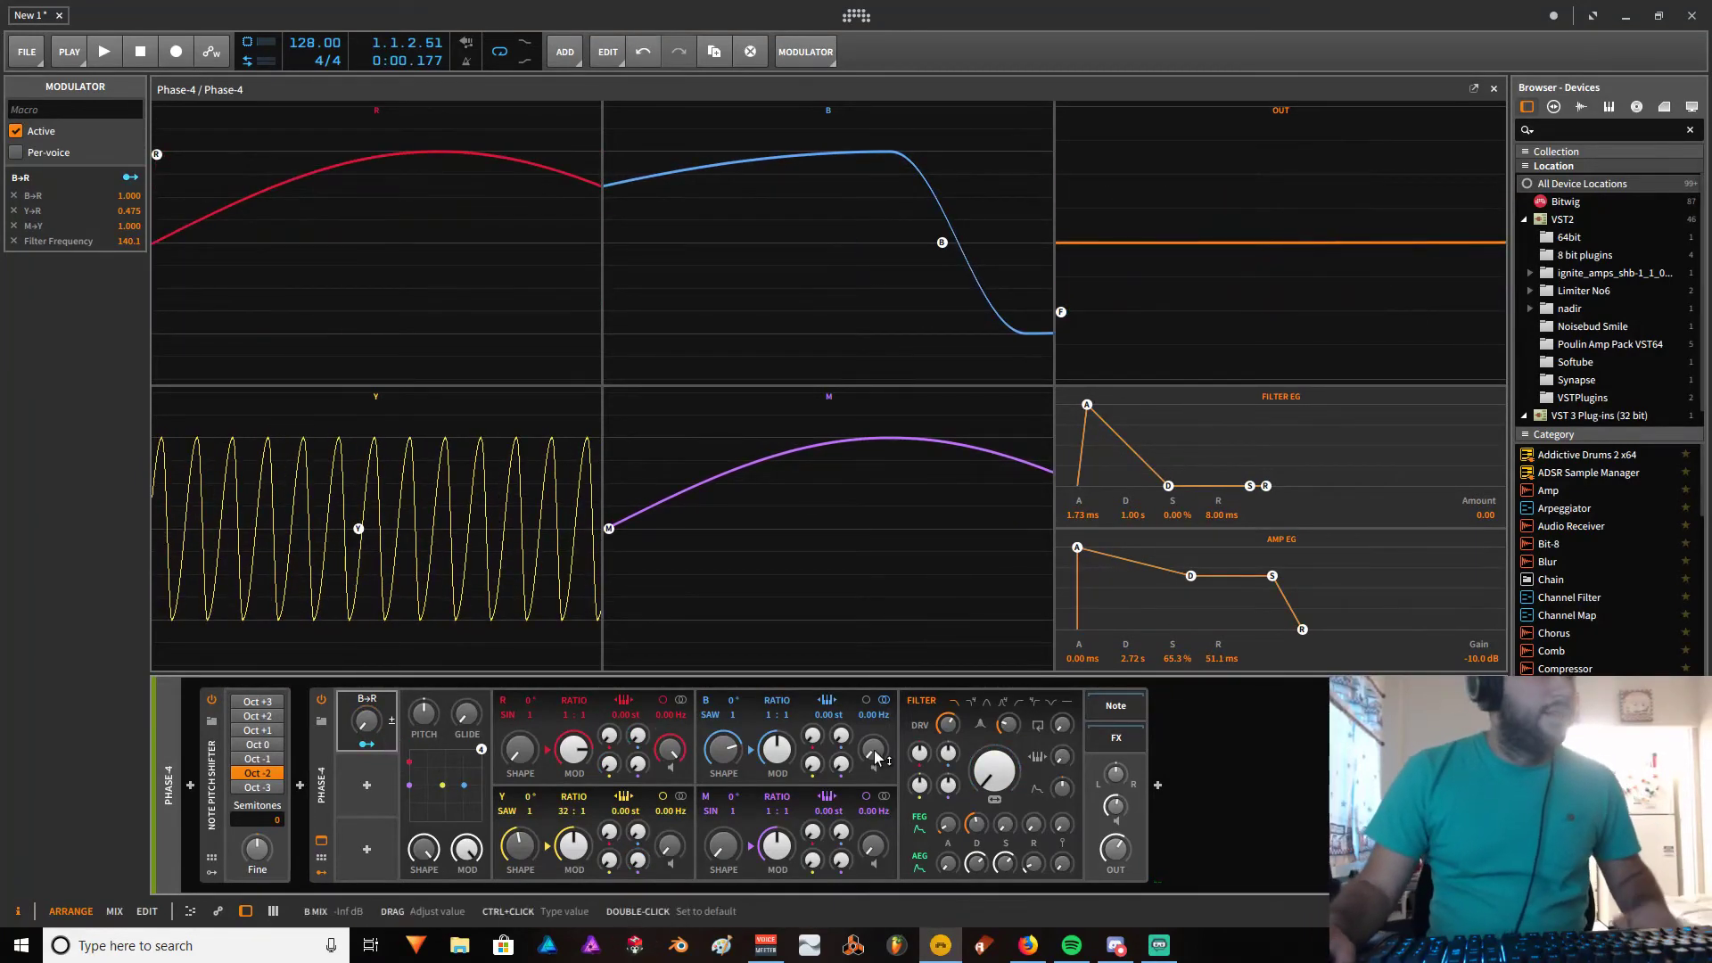
pyautogui.click(321, 841)
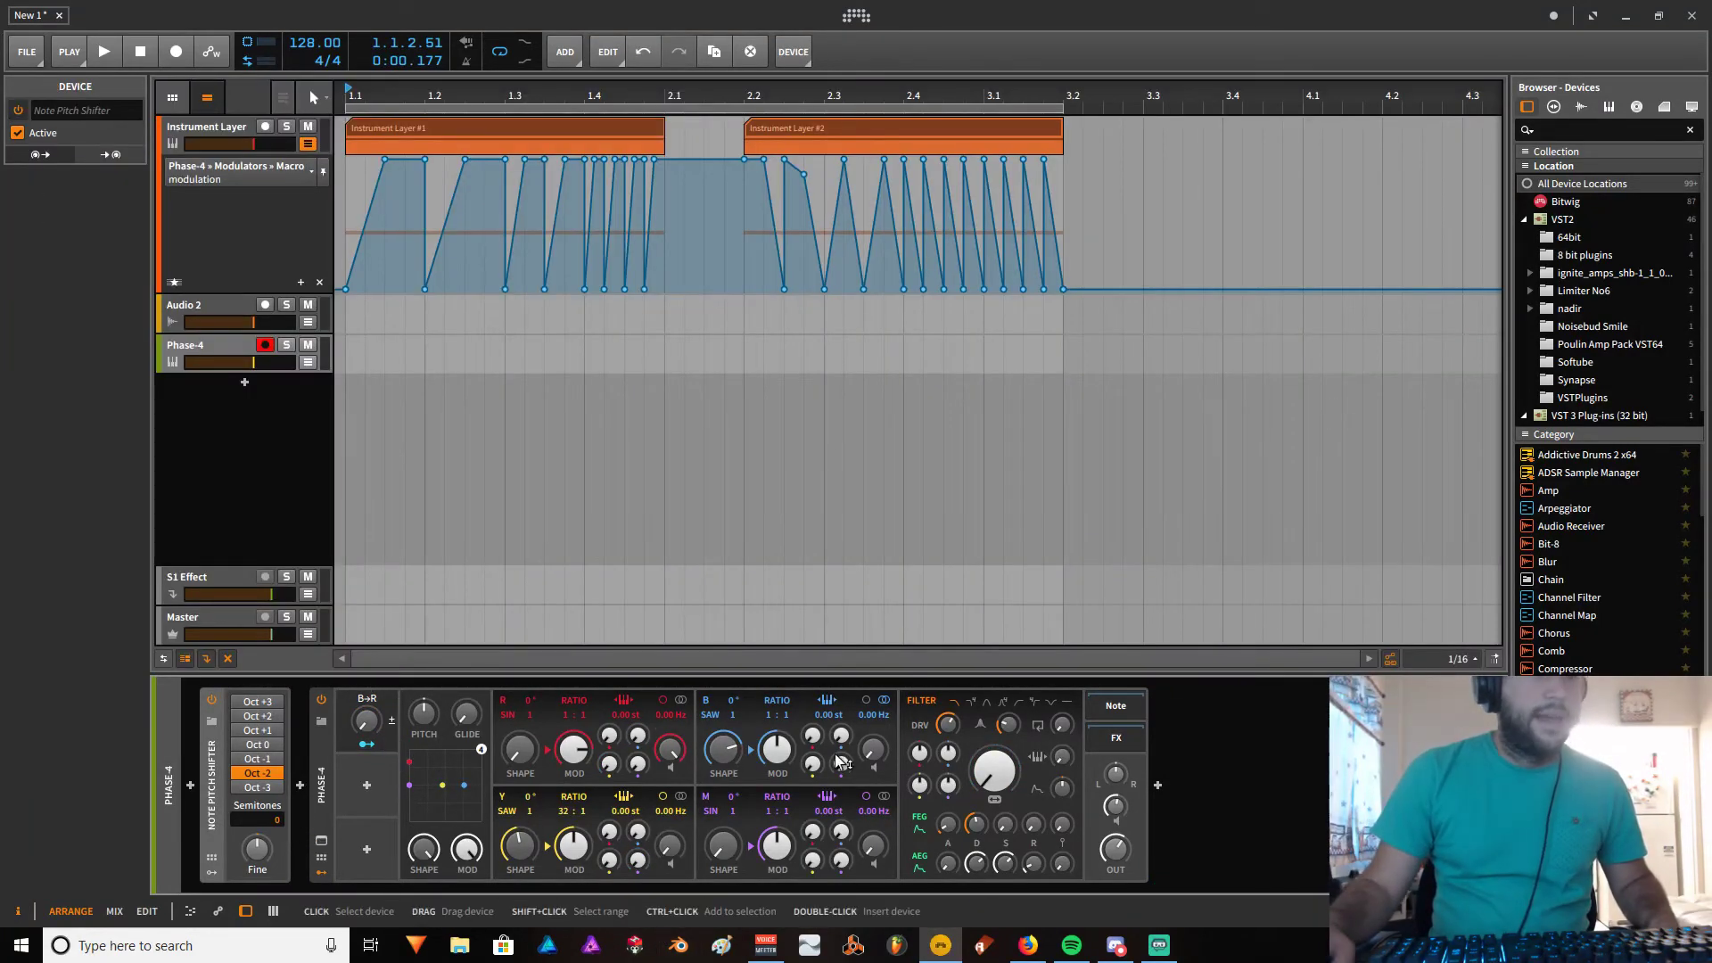
# Add an EQ-5 after Phase-4 and set its first band to the 4-pole high-pass filter.
pyautogui.click(1158, 785)
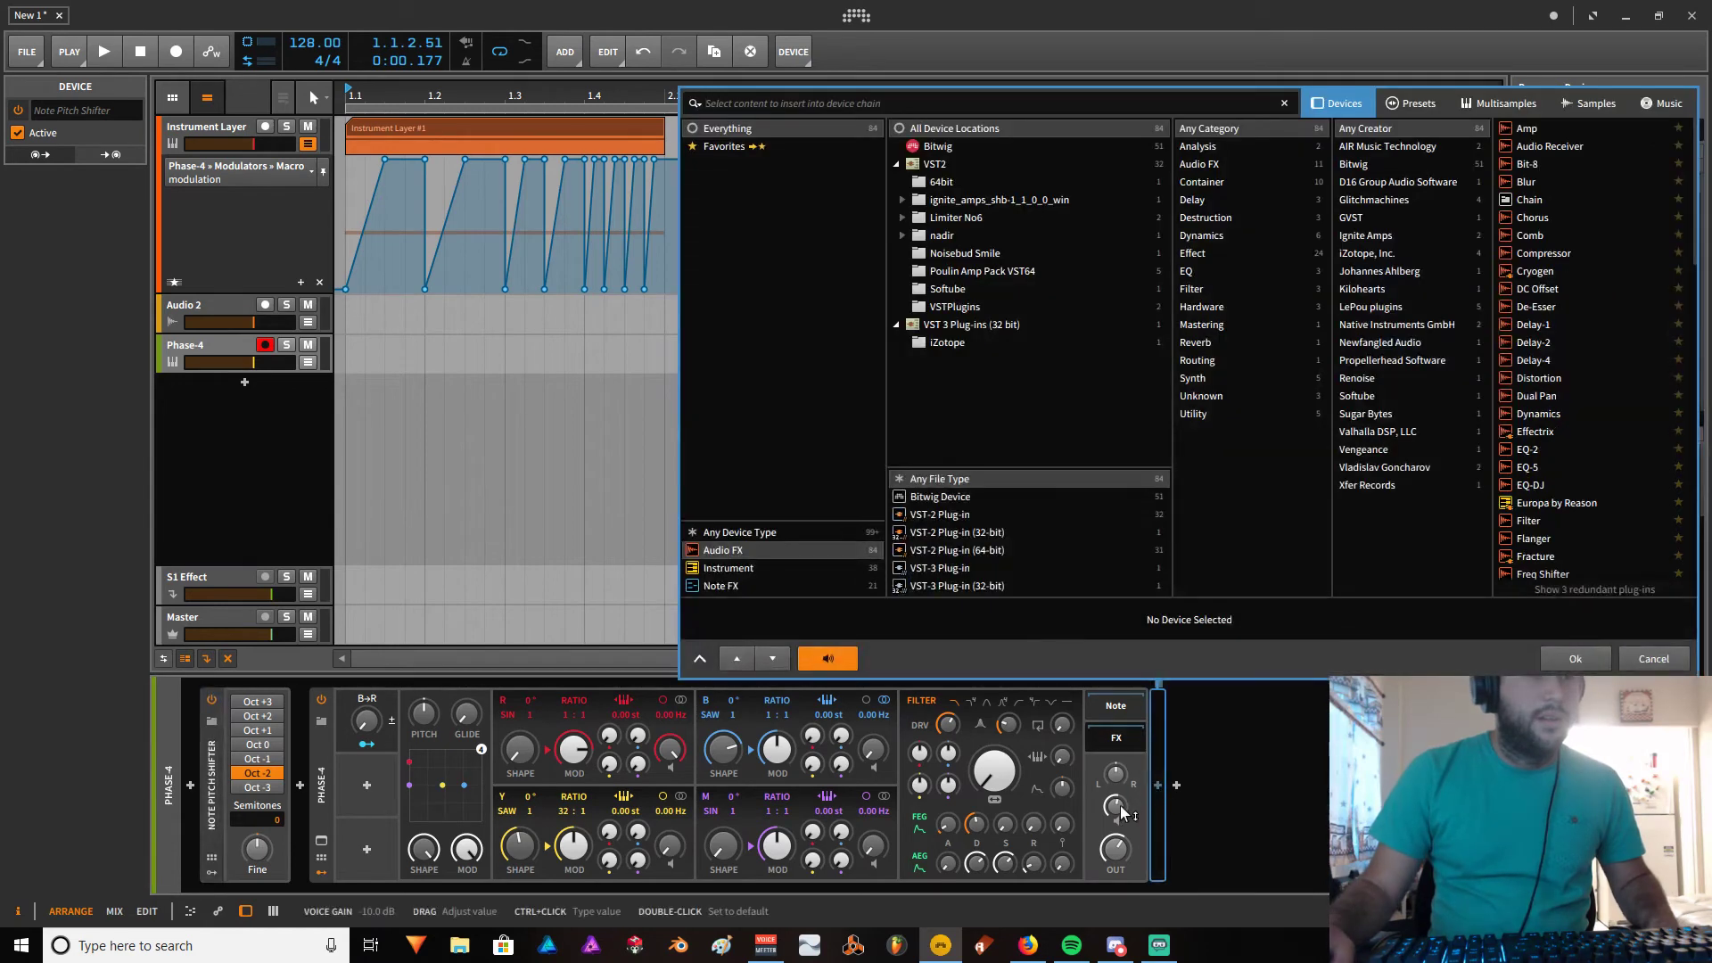
pyautogui.write('eq')
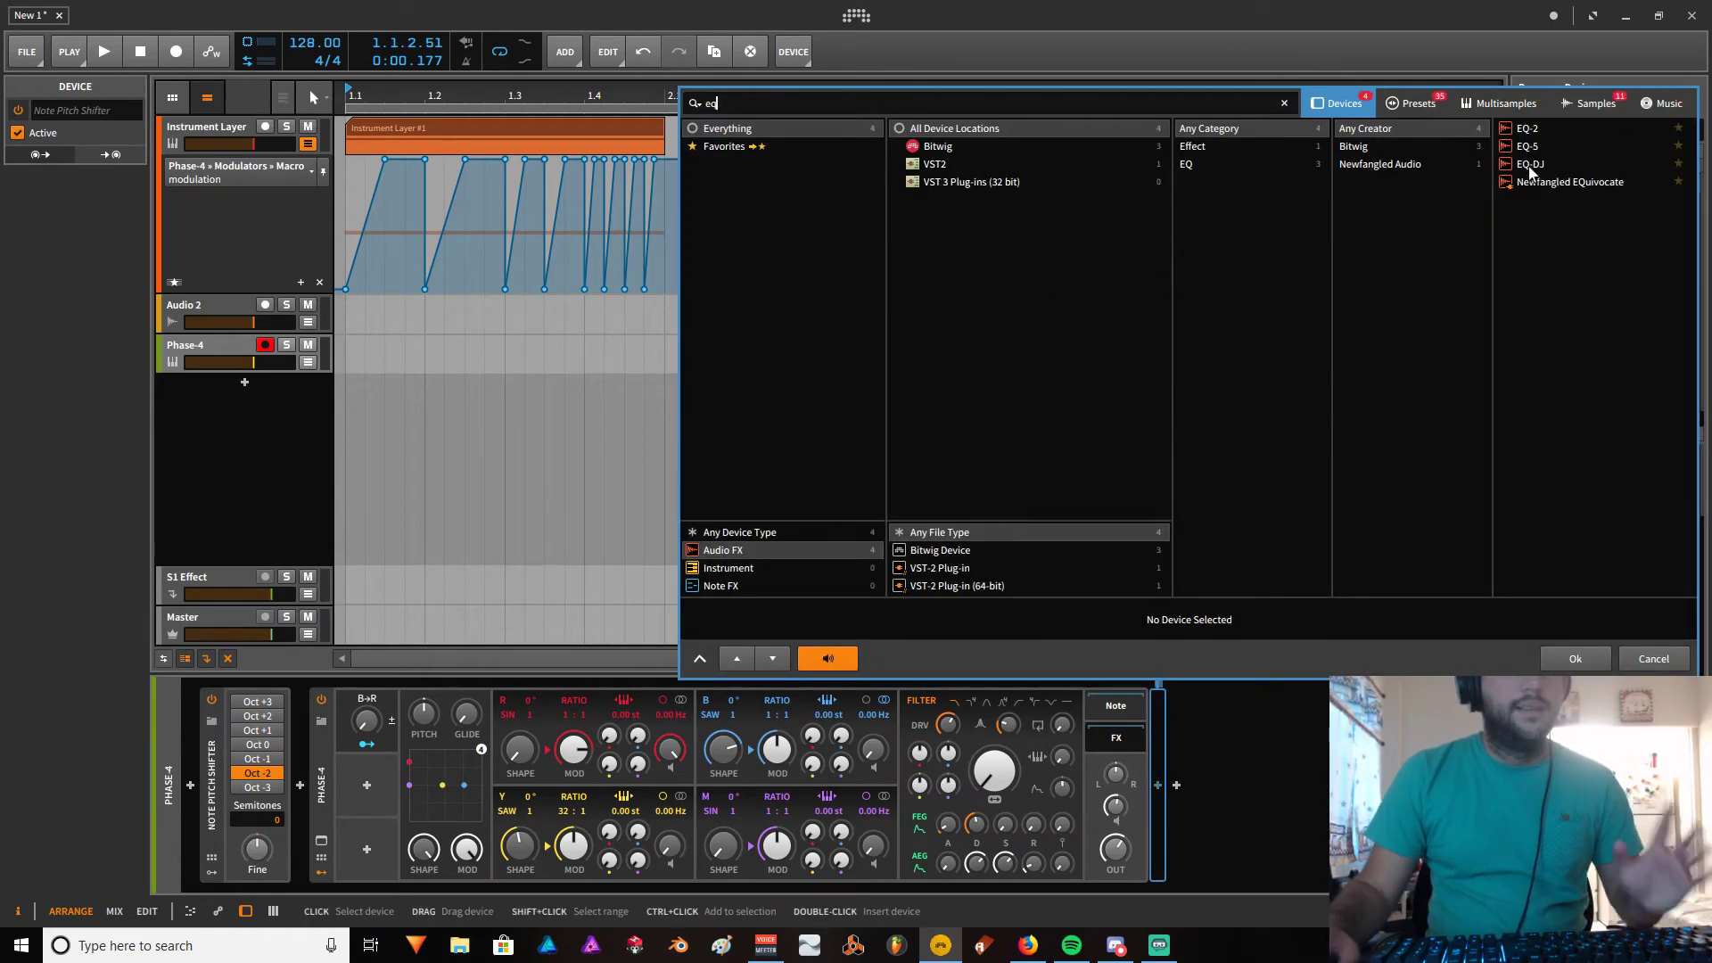
pyautogui.doubleClick(1530, 148)
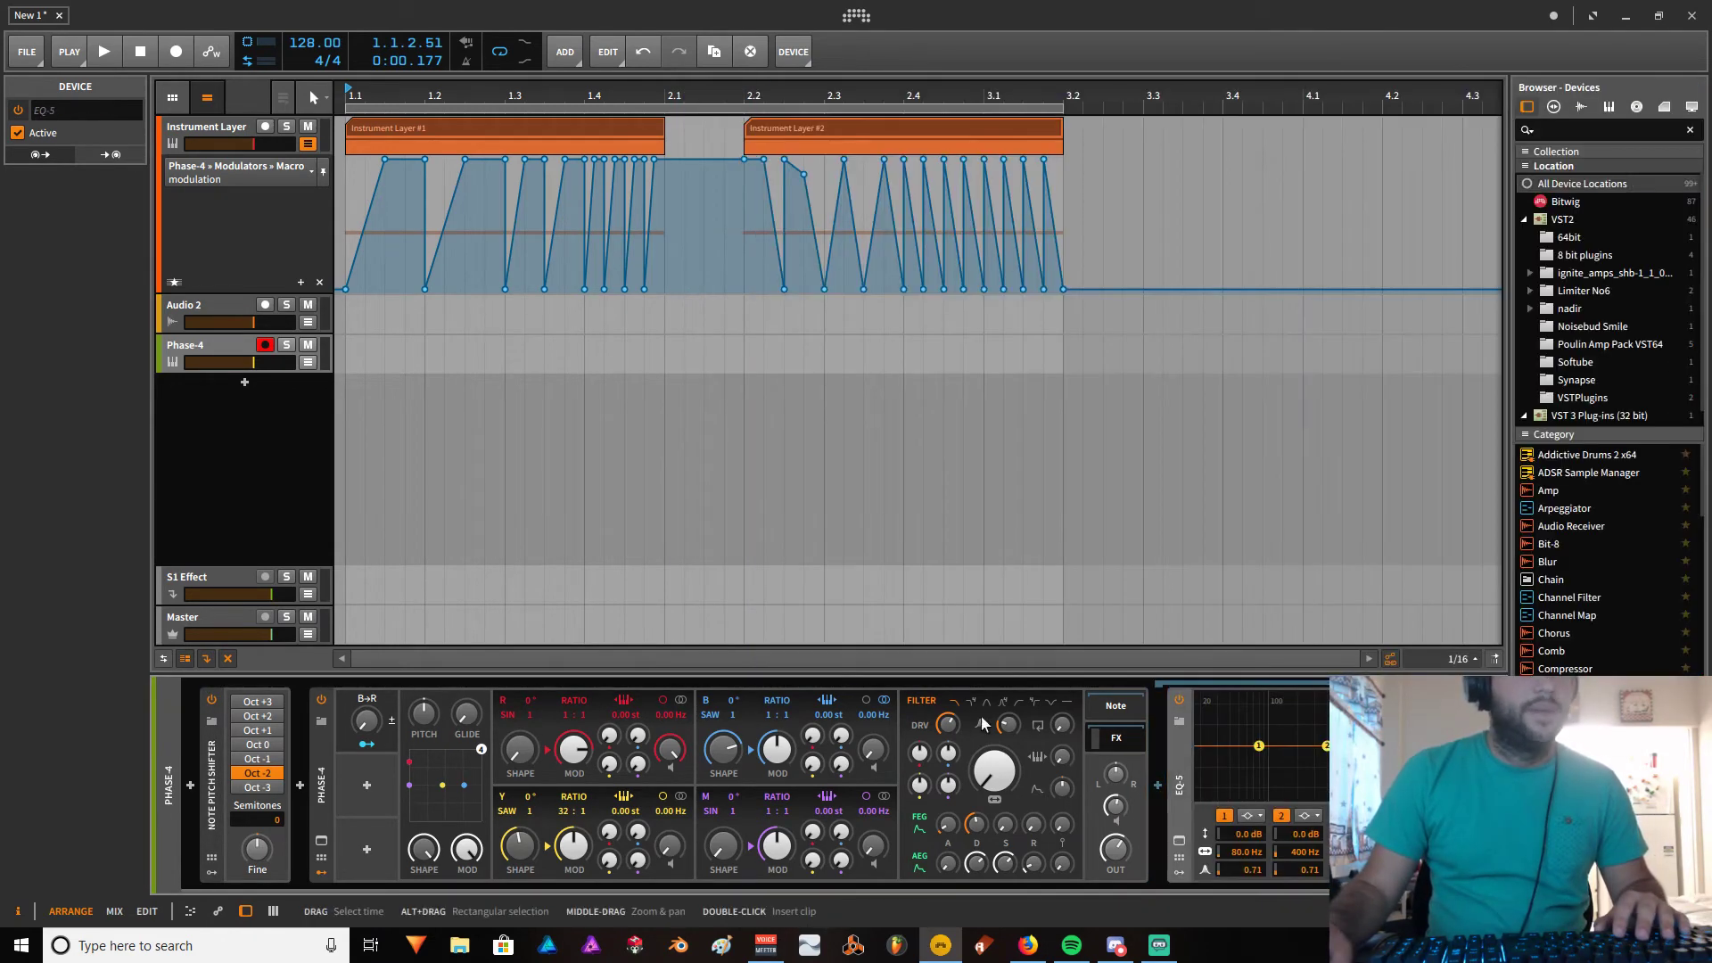
pyautogui.click(1247, 815)
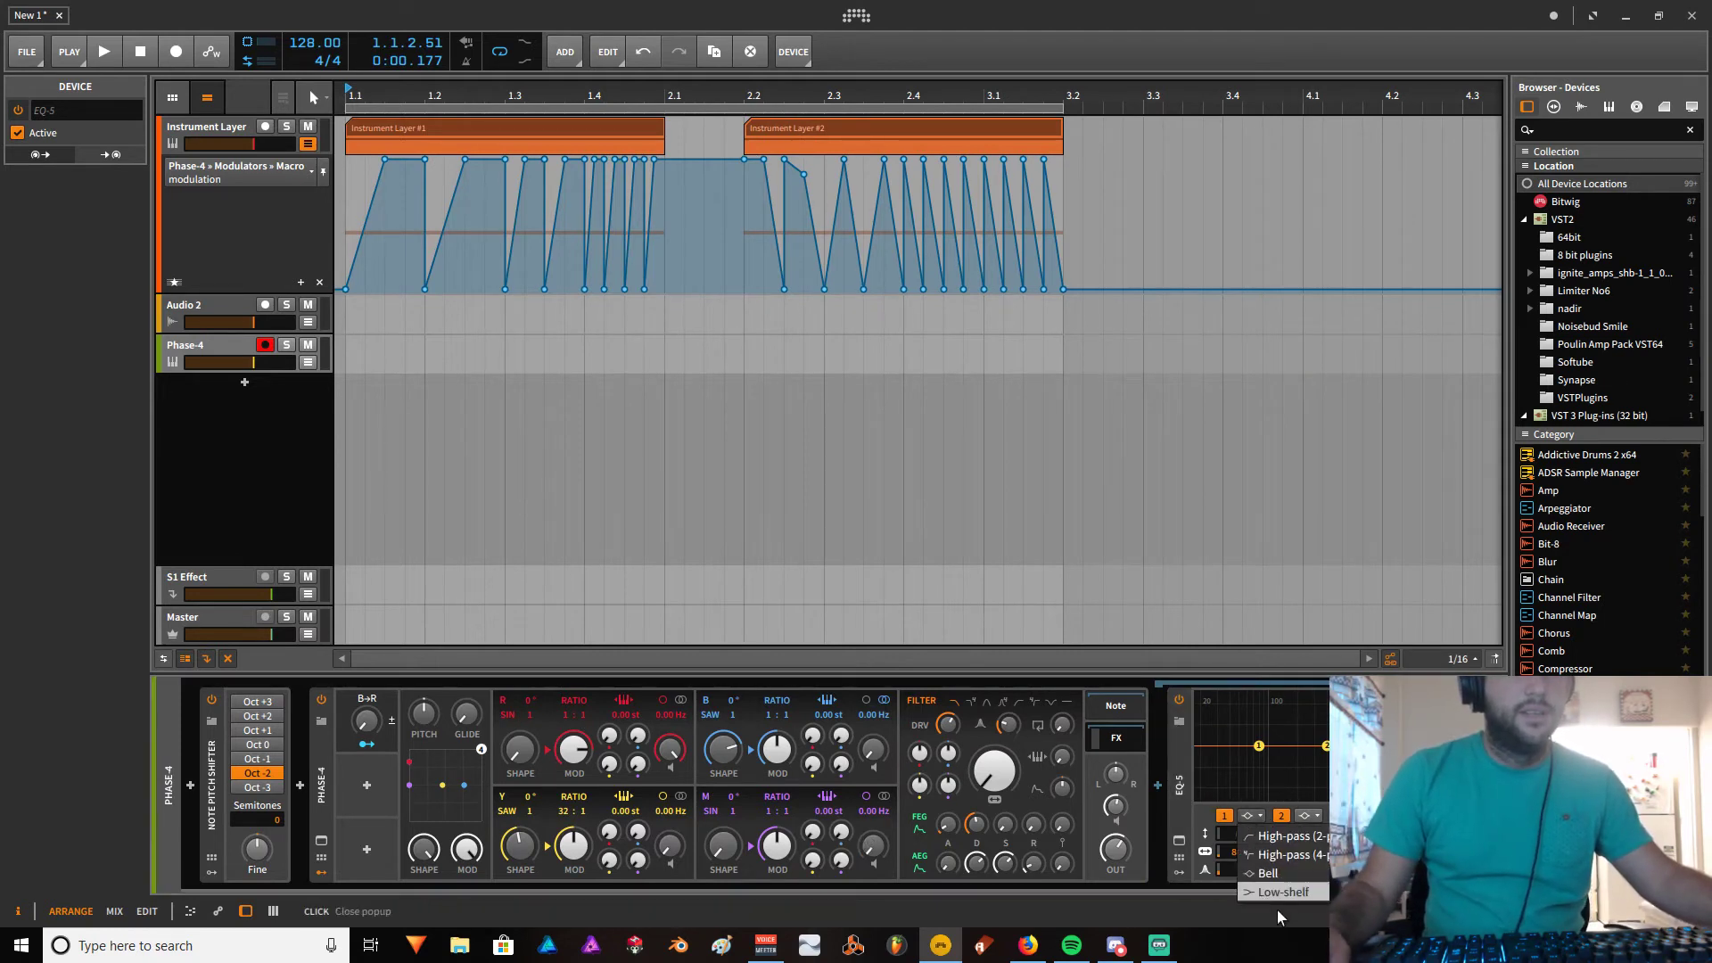
pyautogui.click(1284, 854)
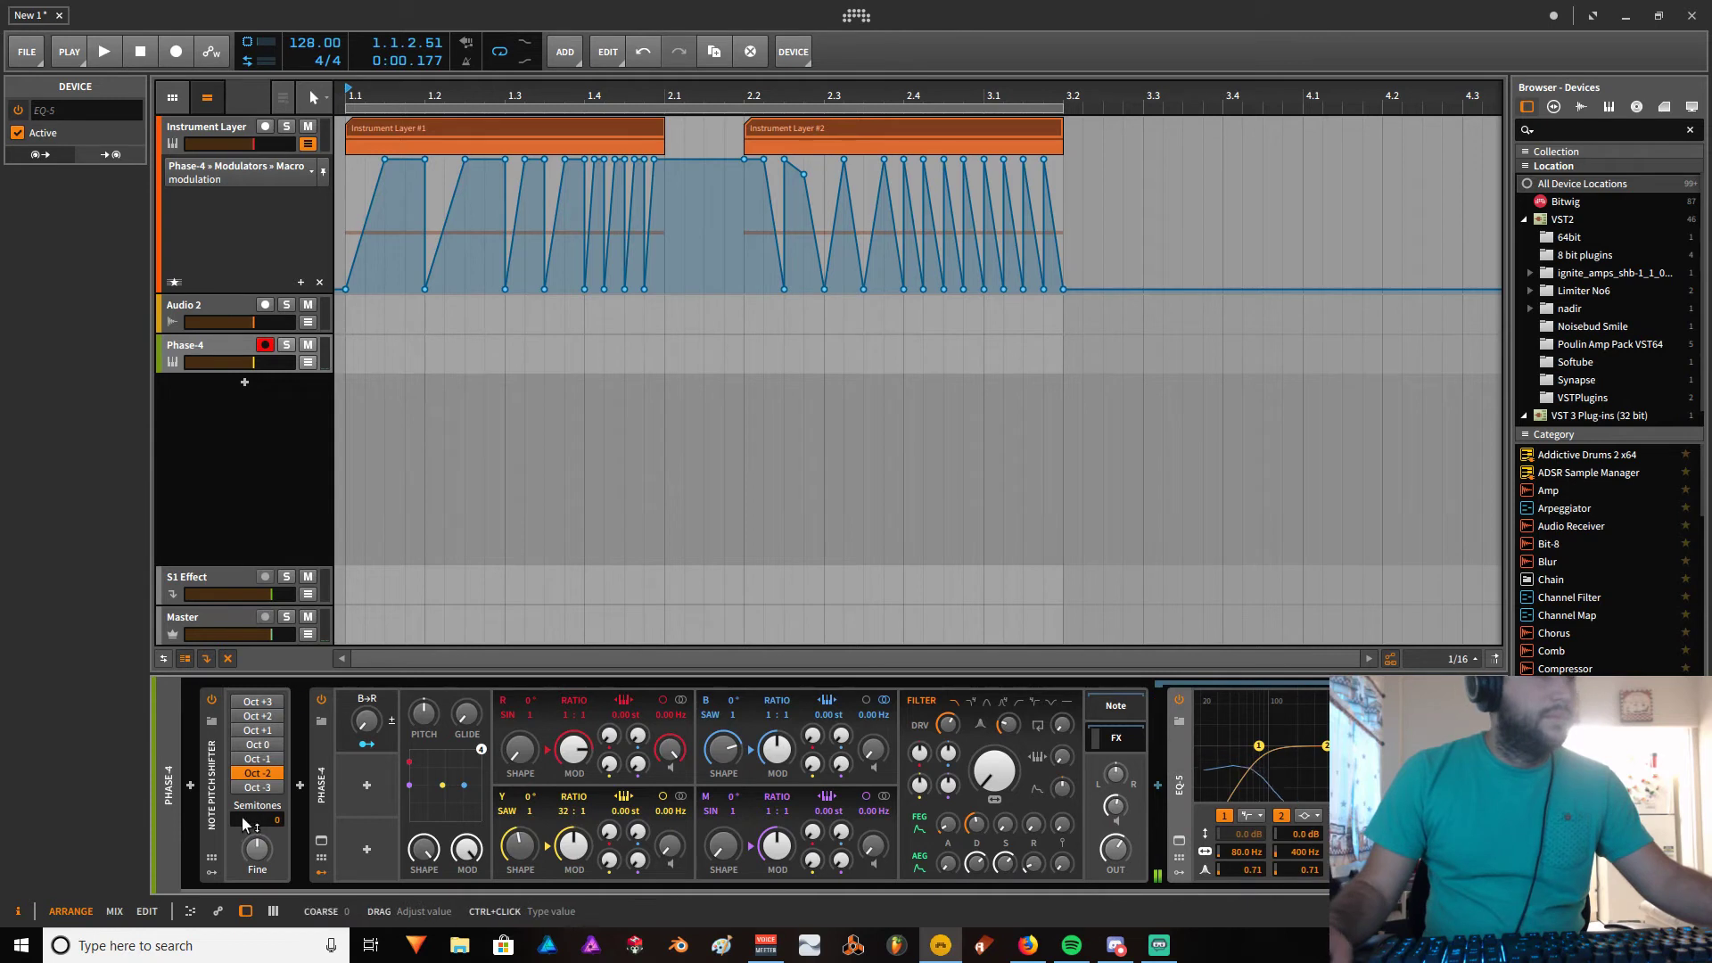
# Map the Phase-4 macro to the EQ-5's Freq 1 at 2.900 and Q 1 at 0.120.
pyautogui.click(367, 721)
pyautogui.click(367, 743)
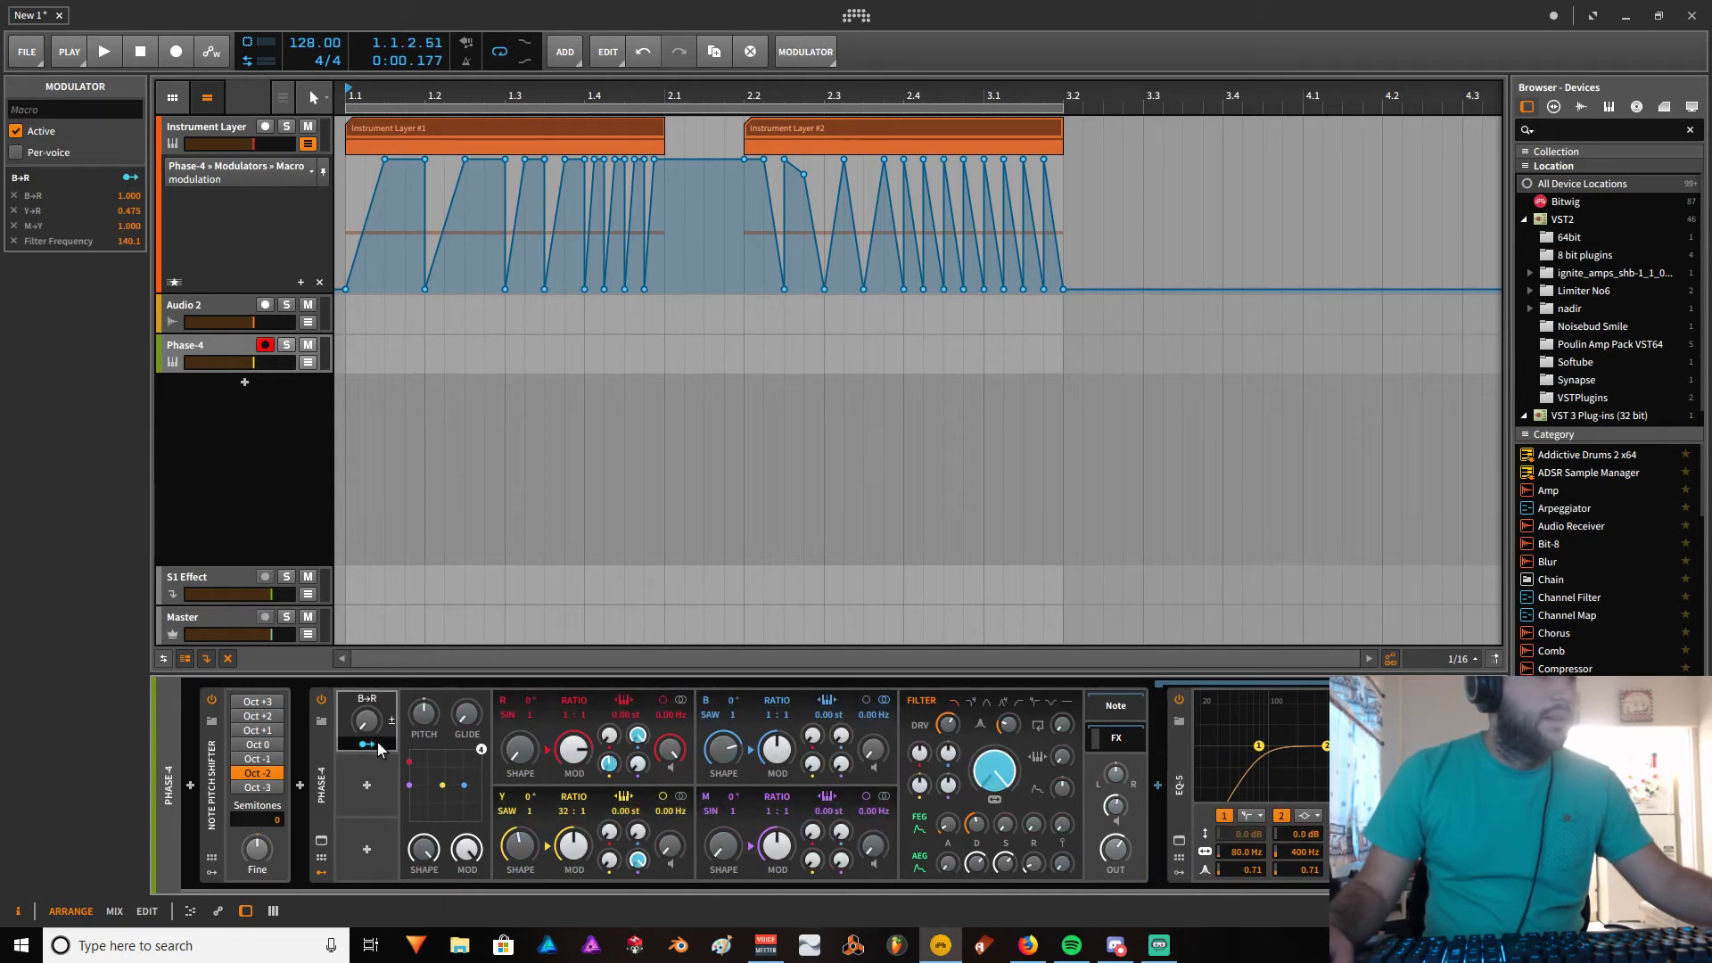
pyautogui.moveTo(1261, 854)
pyautogui.mouseDown()
pyautogui.moveTo(1261, 831)
pyautogui.moveTo(1256, 859)
pyautogui.mouseUp()
pyautogui.click(367, 743)
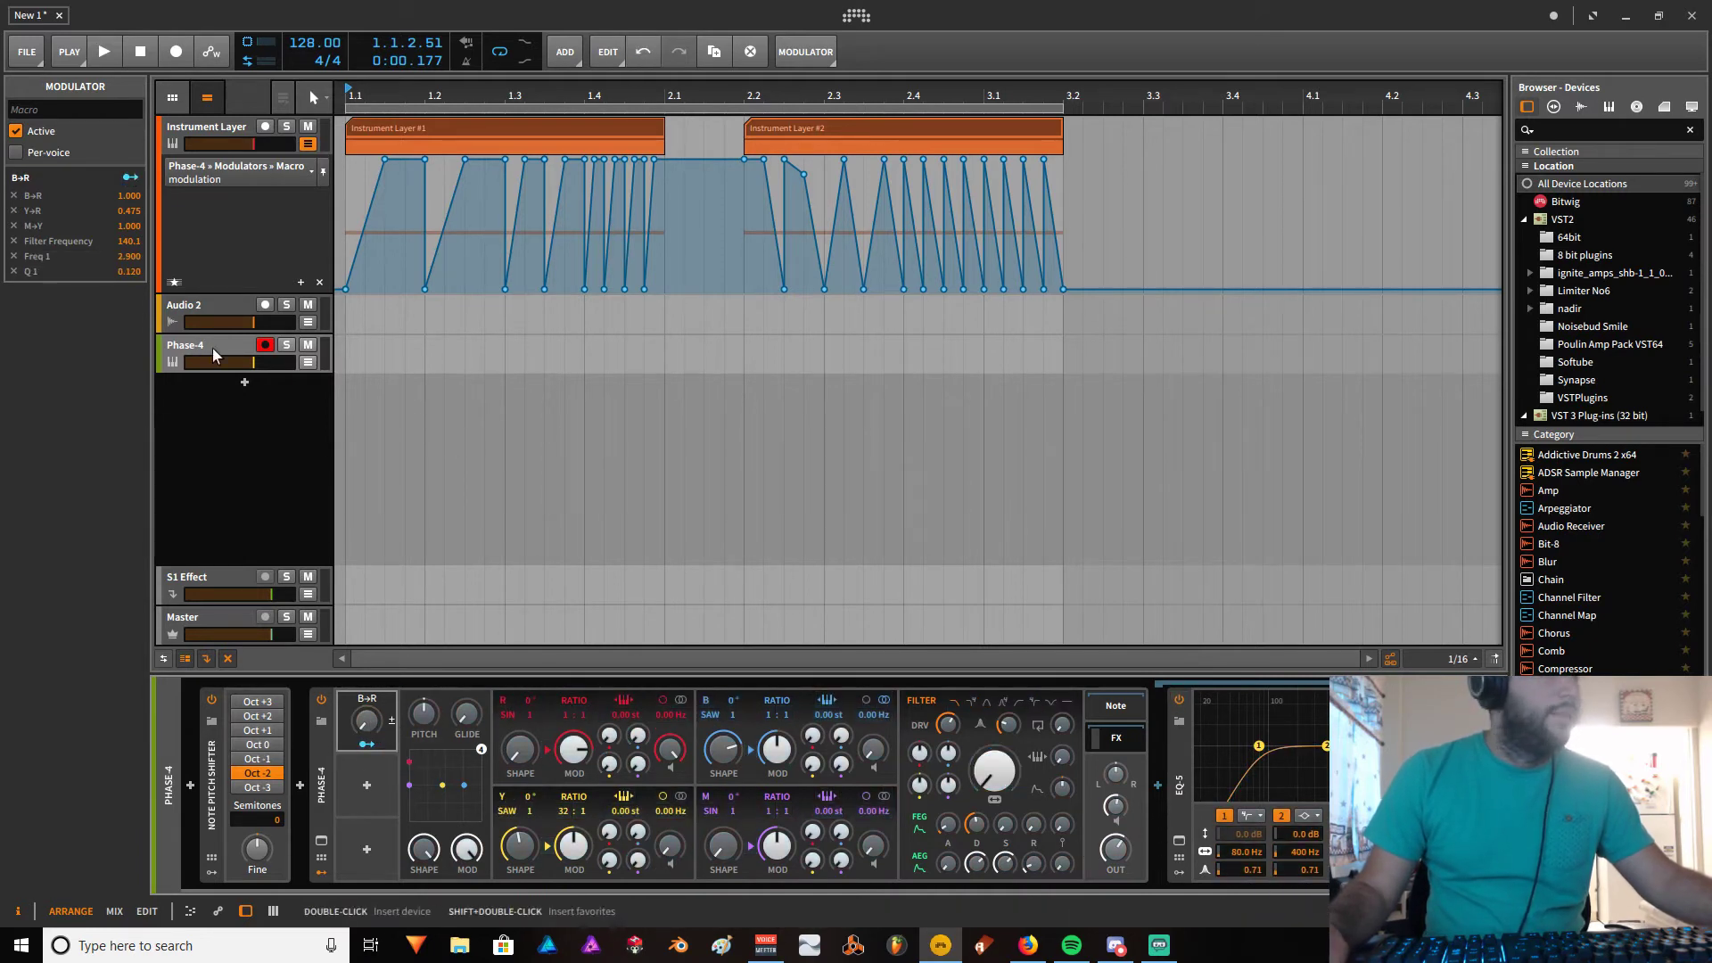
# Set the macro's modulation amount for Freq 1 to 30.00.
pyautogui.keyDown('ctrl'); pyautogui.click(128, 256); pyautogui.keyUp('ctrl')
pyautogui.write('30')
pyautogui.press('Return')
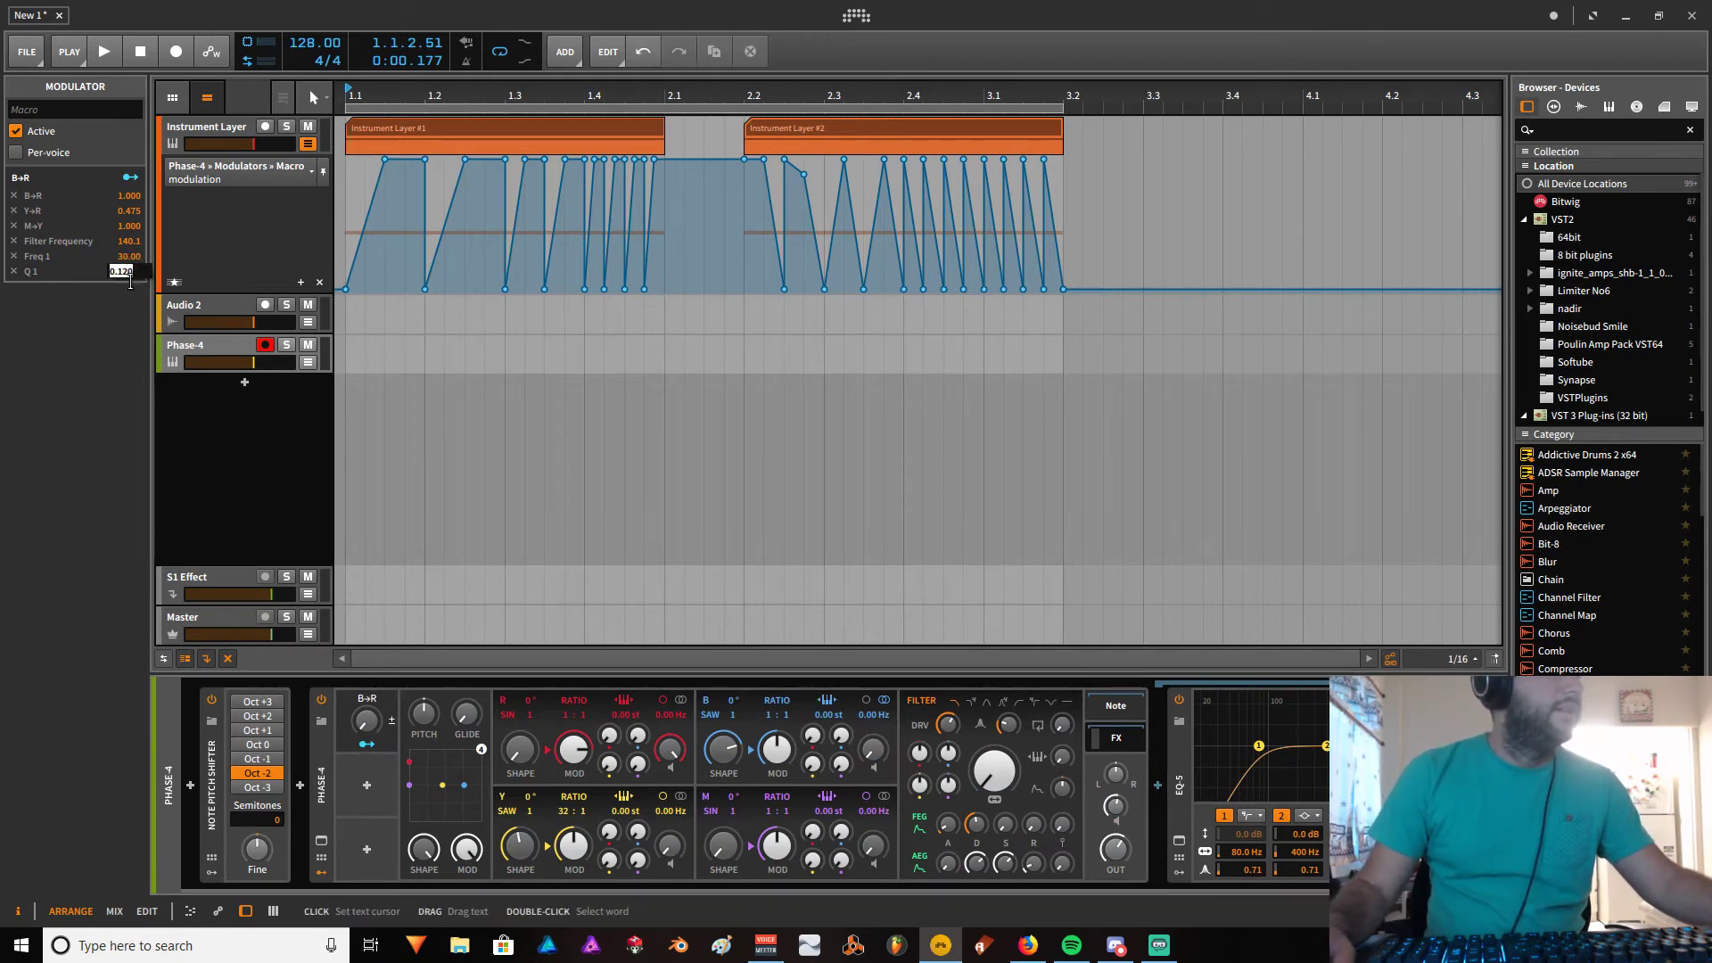
pyautogui.press('Return')
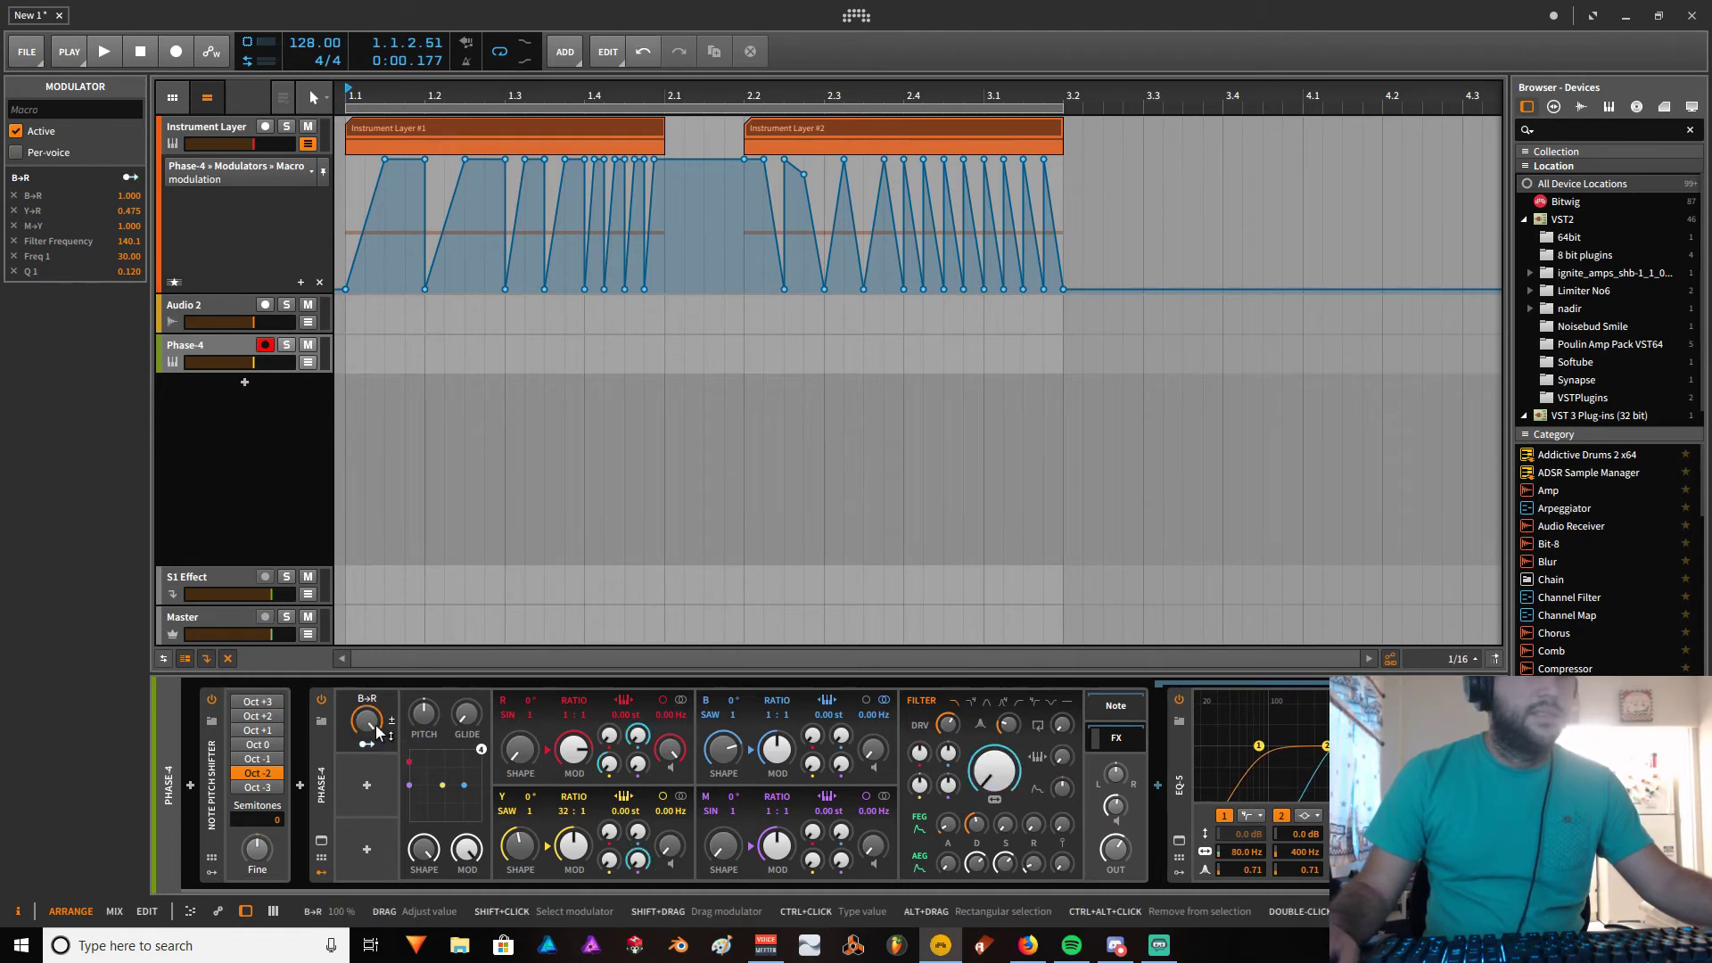
# Adjust the macro's modulation amount for Q 1 to 0.432, checking the sound with the macro raised.
pyautogui.moveTo(120, 271); pyautogui.dragTo(120, 215)
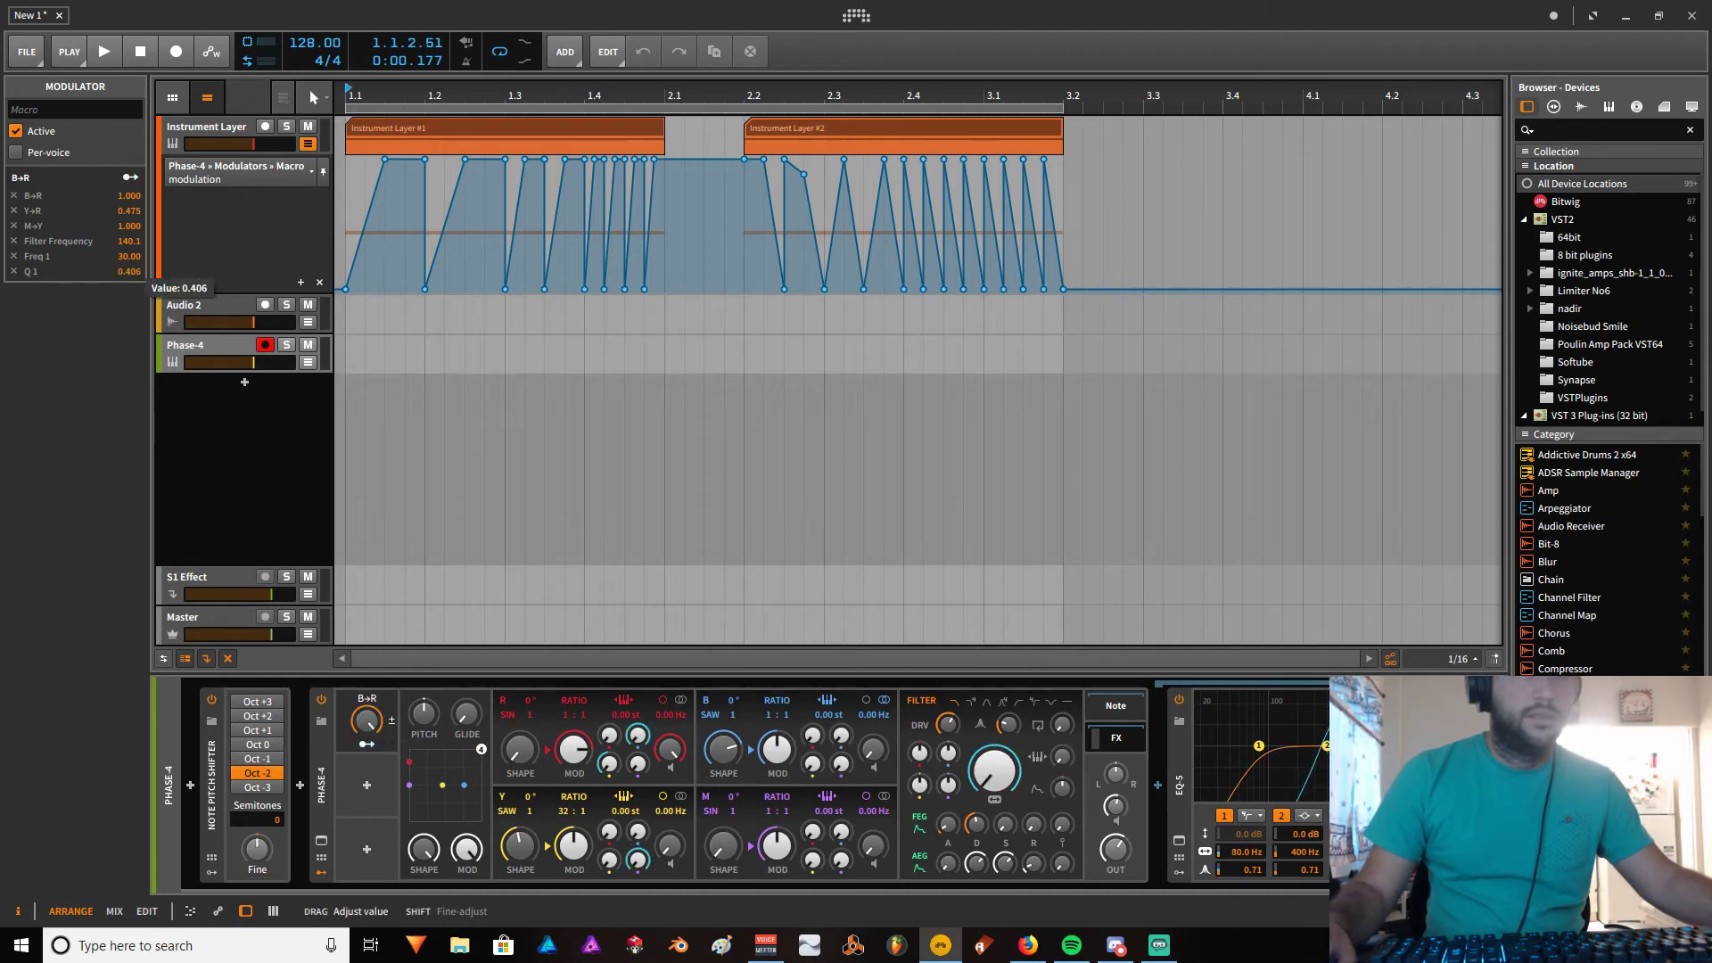
pyautogui.moveTo(150, 288); pyautogui.dragTo(149, 370)
pyautogui.moveTo(366, 720)
pyautogui.mouseDown()
pyautogui.moveTo(366, 749)
pyautogui.moveTo(367, 721)
pyautogui.mouseUp()
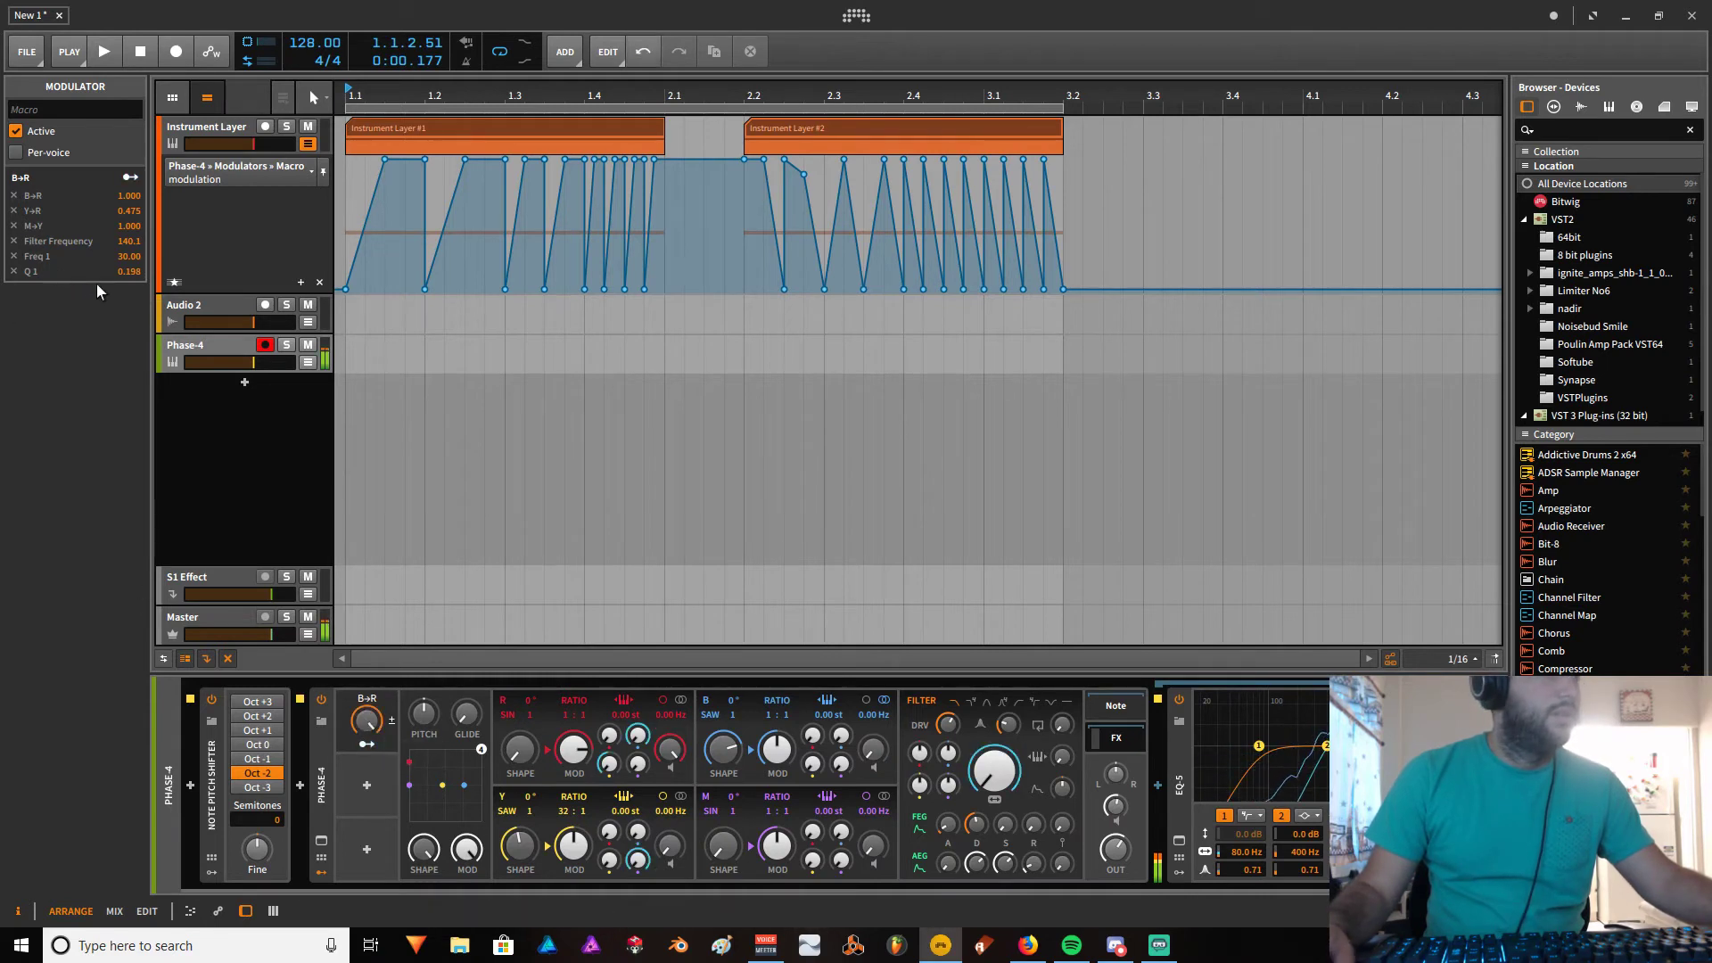
pyautogui.moveTo(96, 272); pyautogui.dragTo(96, 212)
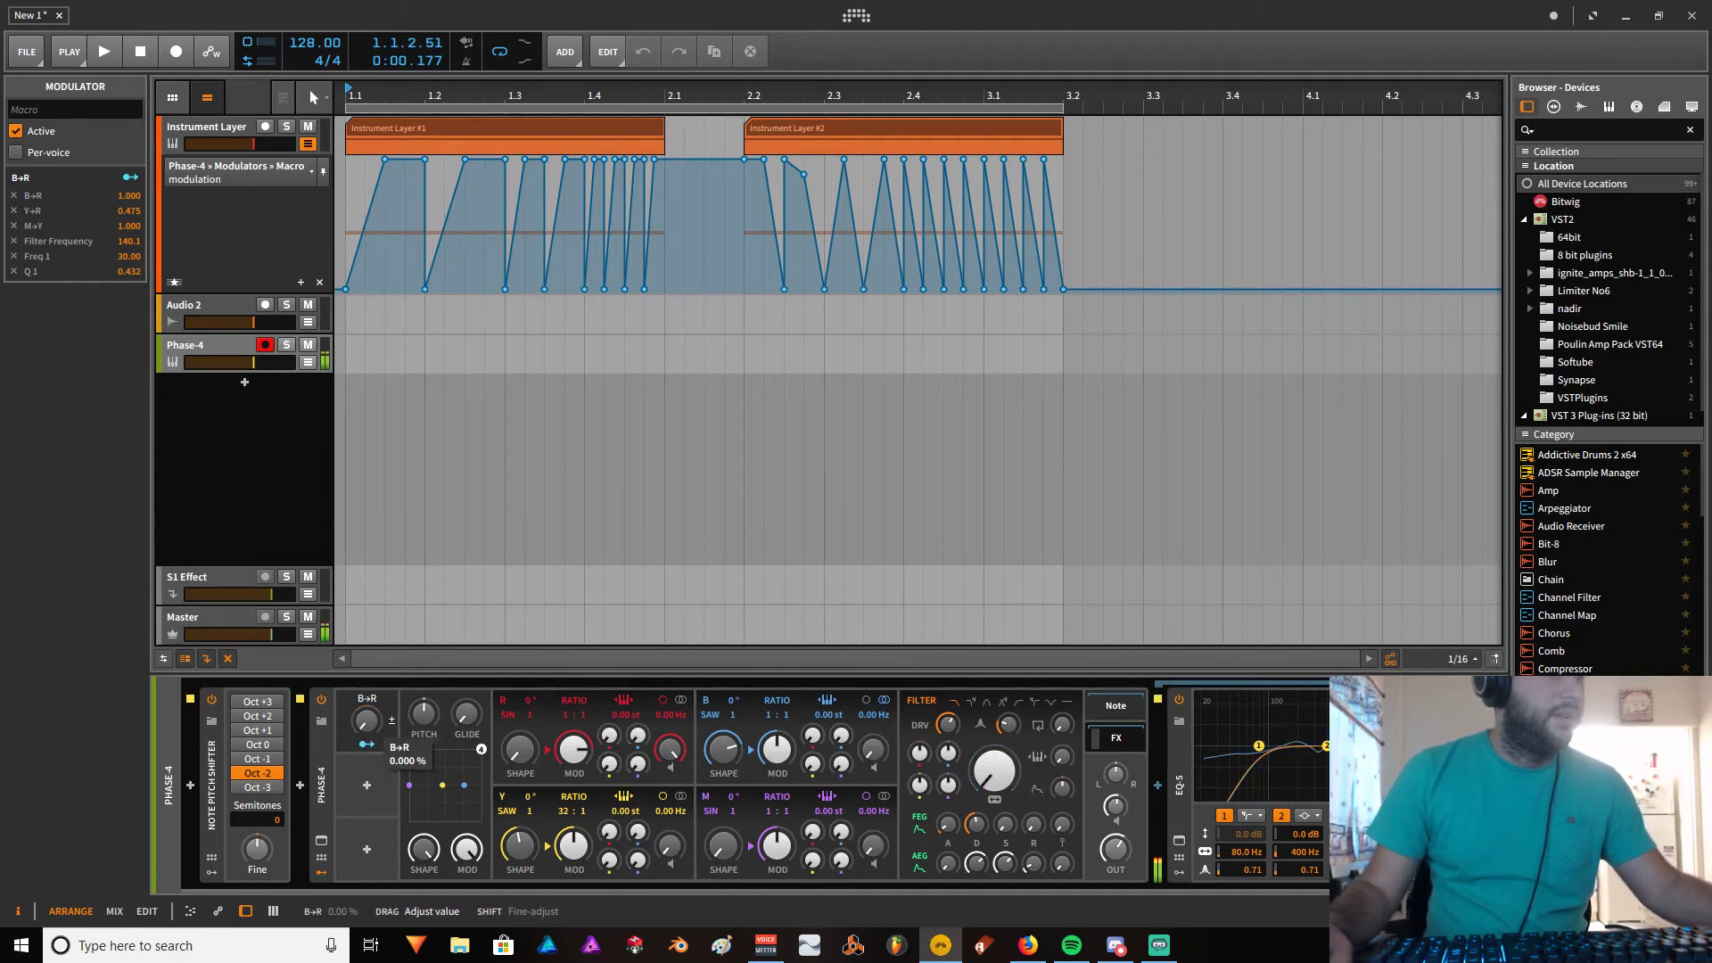
# Set the Note Pitch Shifter to Oct -1, audition the patch with macro sweeps, and return the macro to 0%.
pyautogui.click(266, 760)
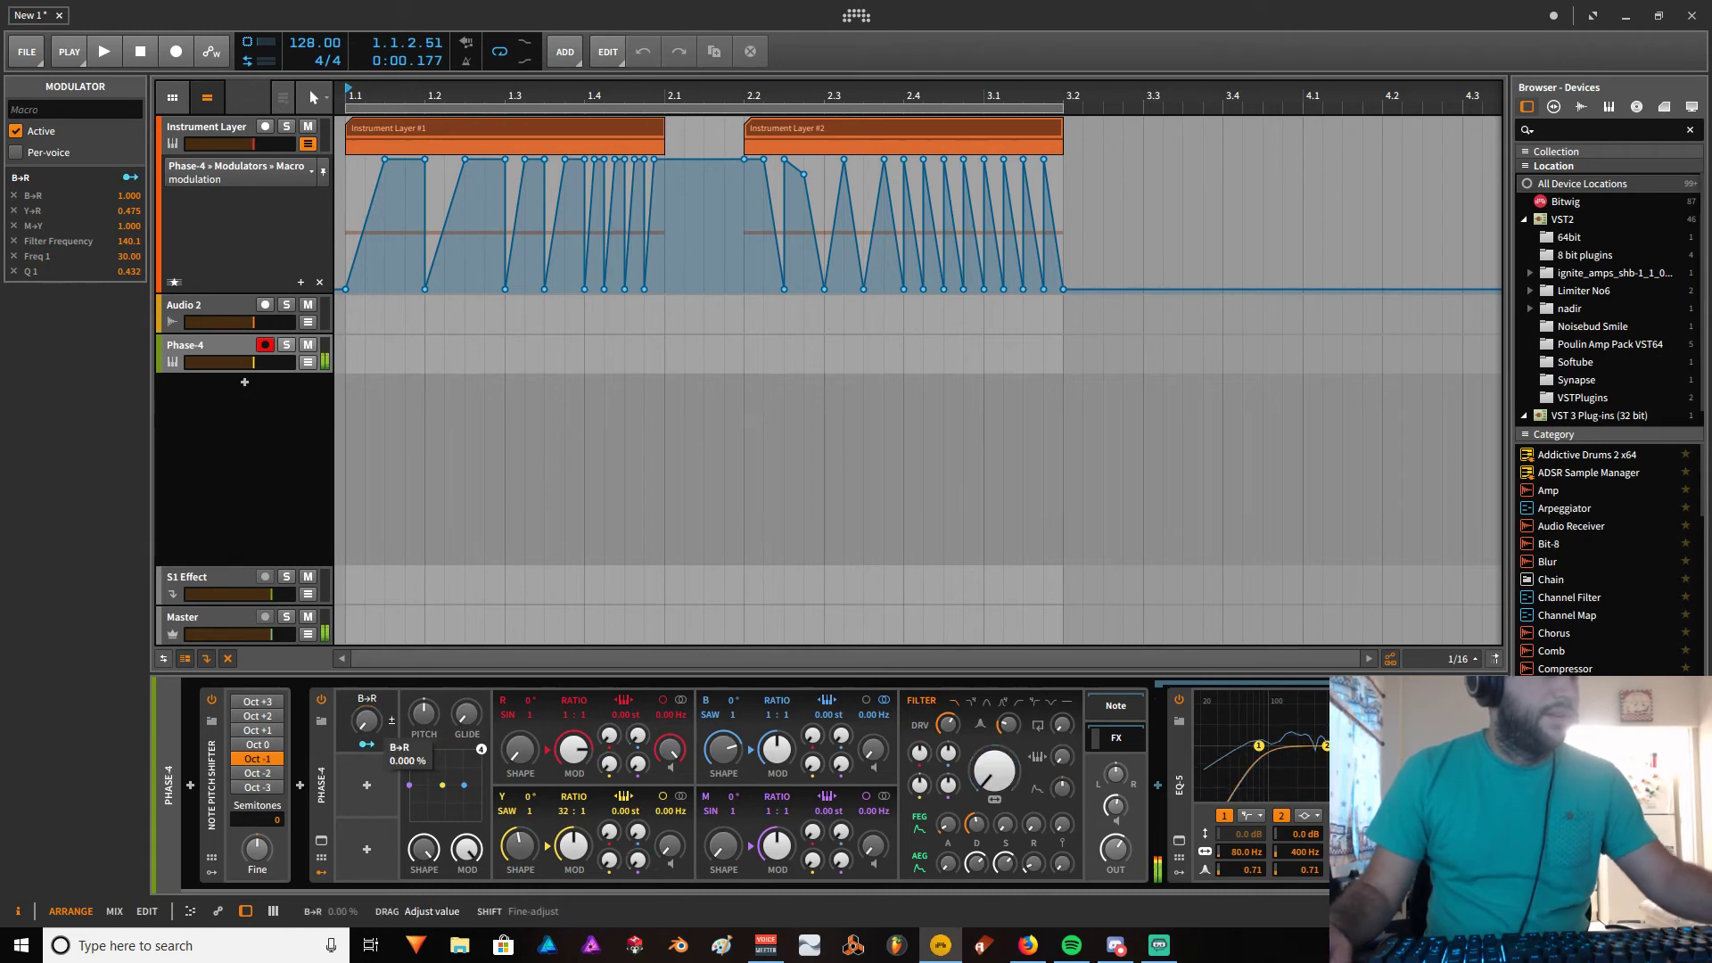
pyautogui.moveTo(366, 721); pyautogui.dragTo(367, 810)
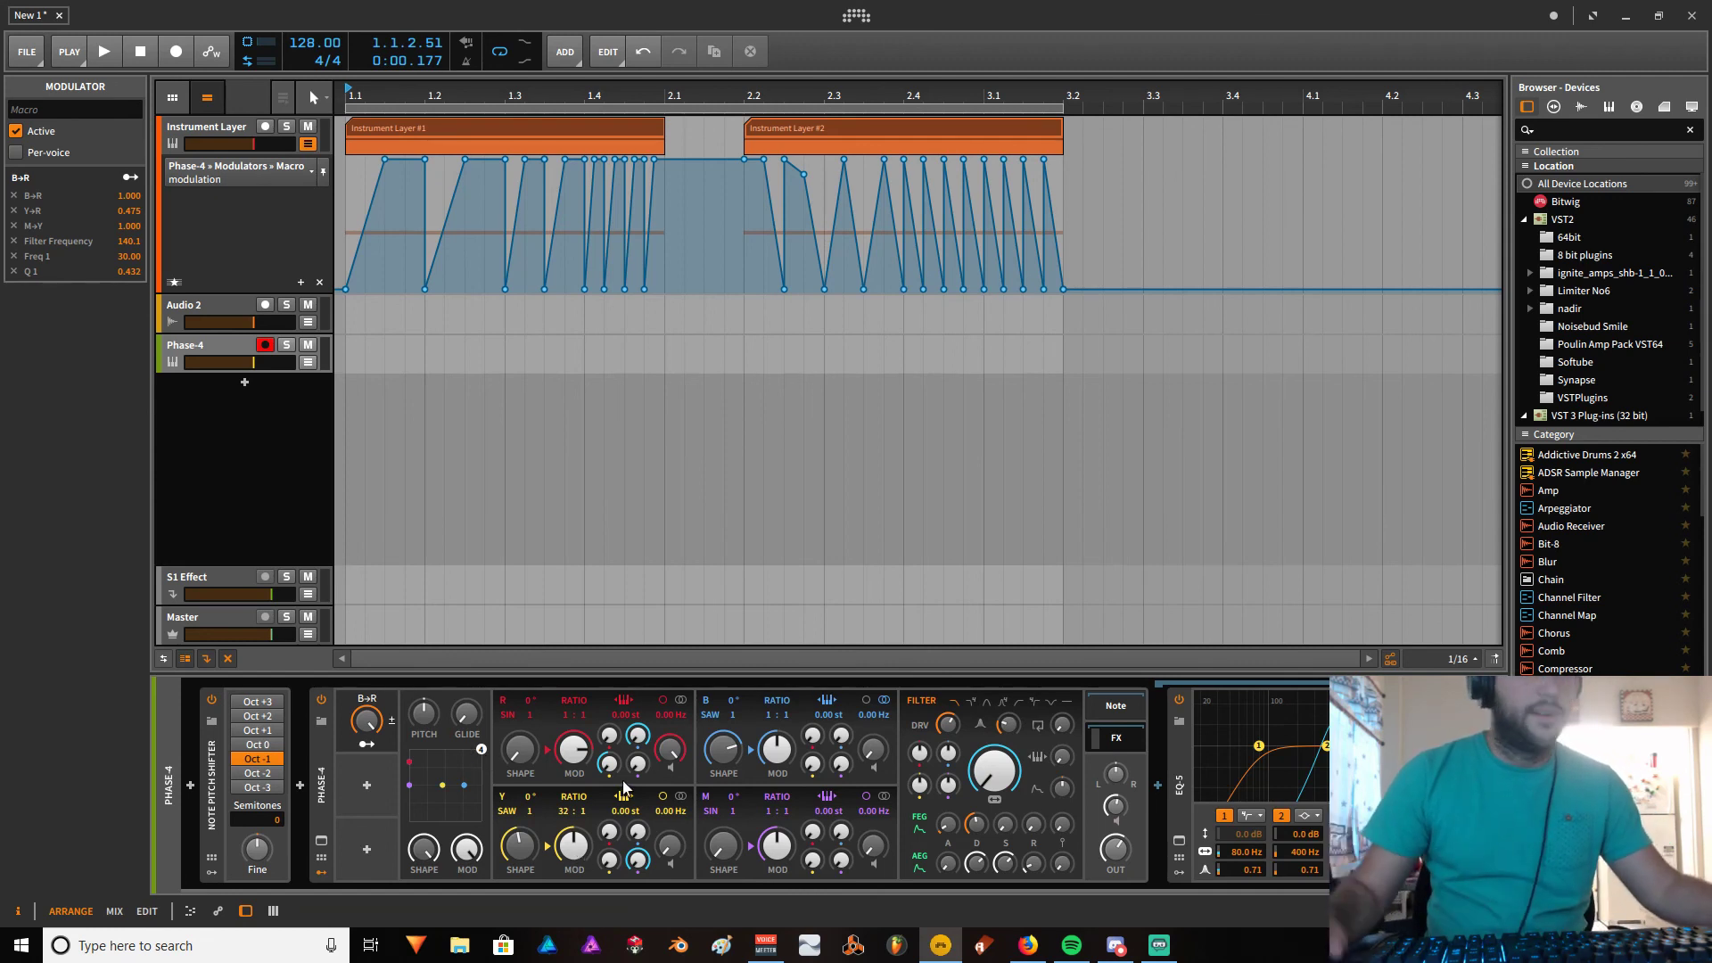
pyautogui.moveTo(381, 709); pyautogui.dragTo(375, 758)
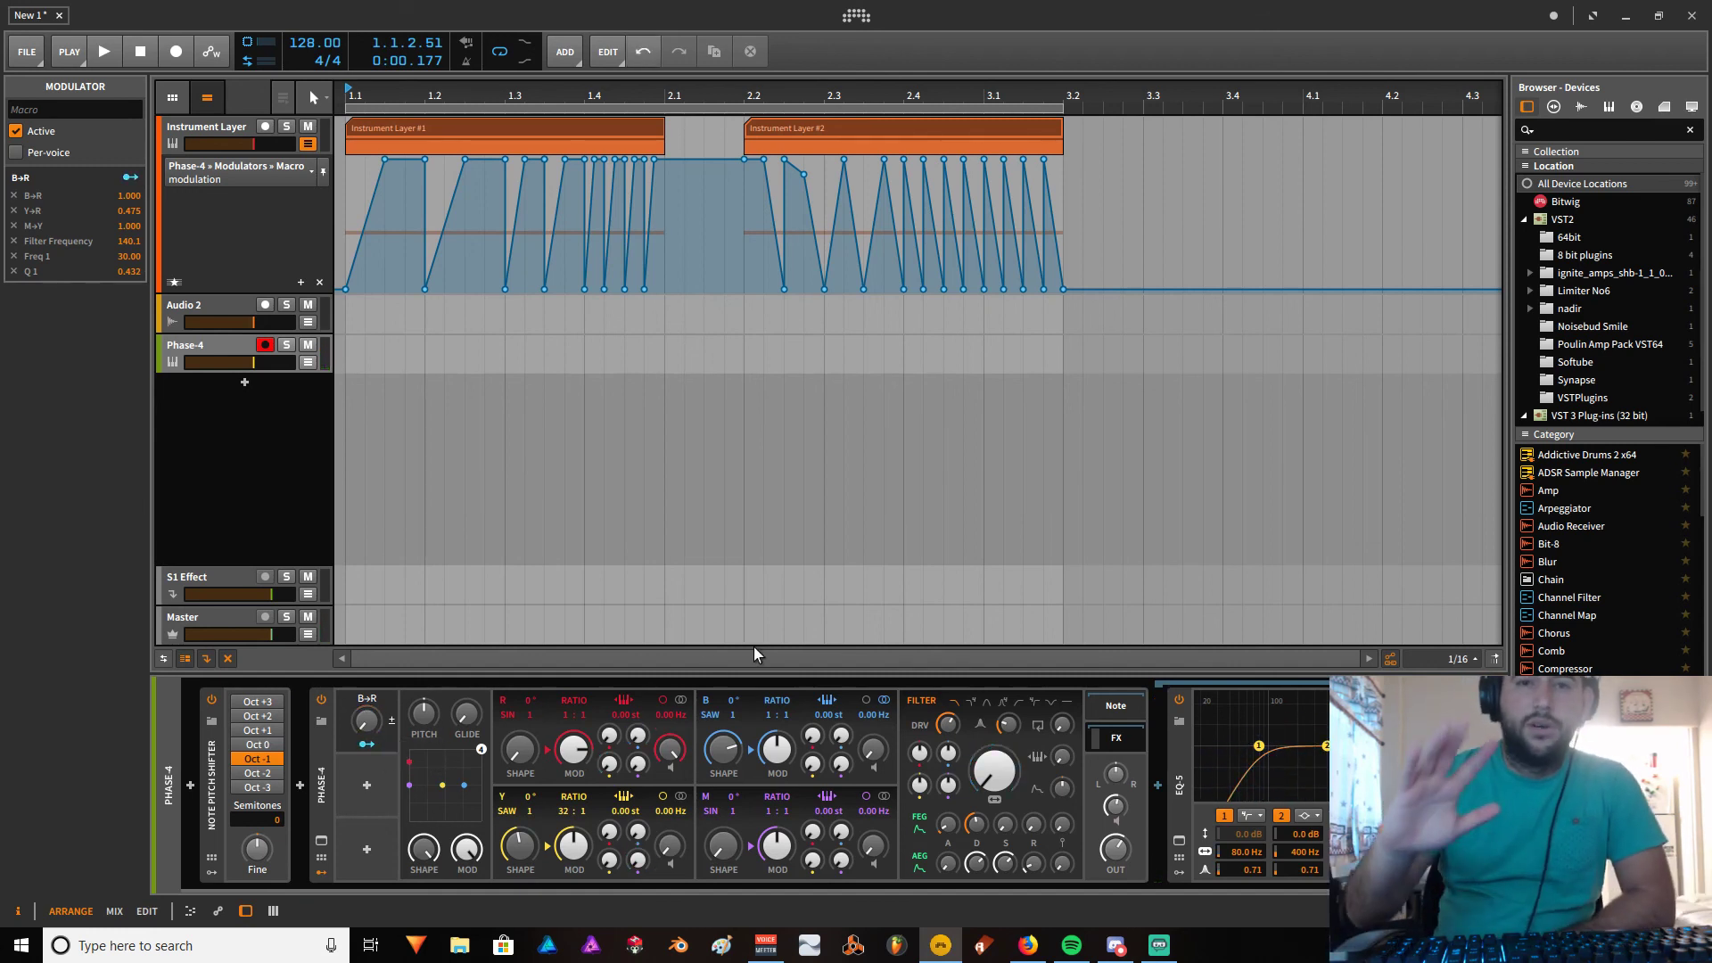